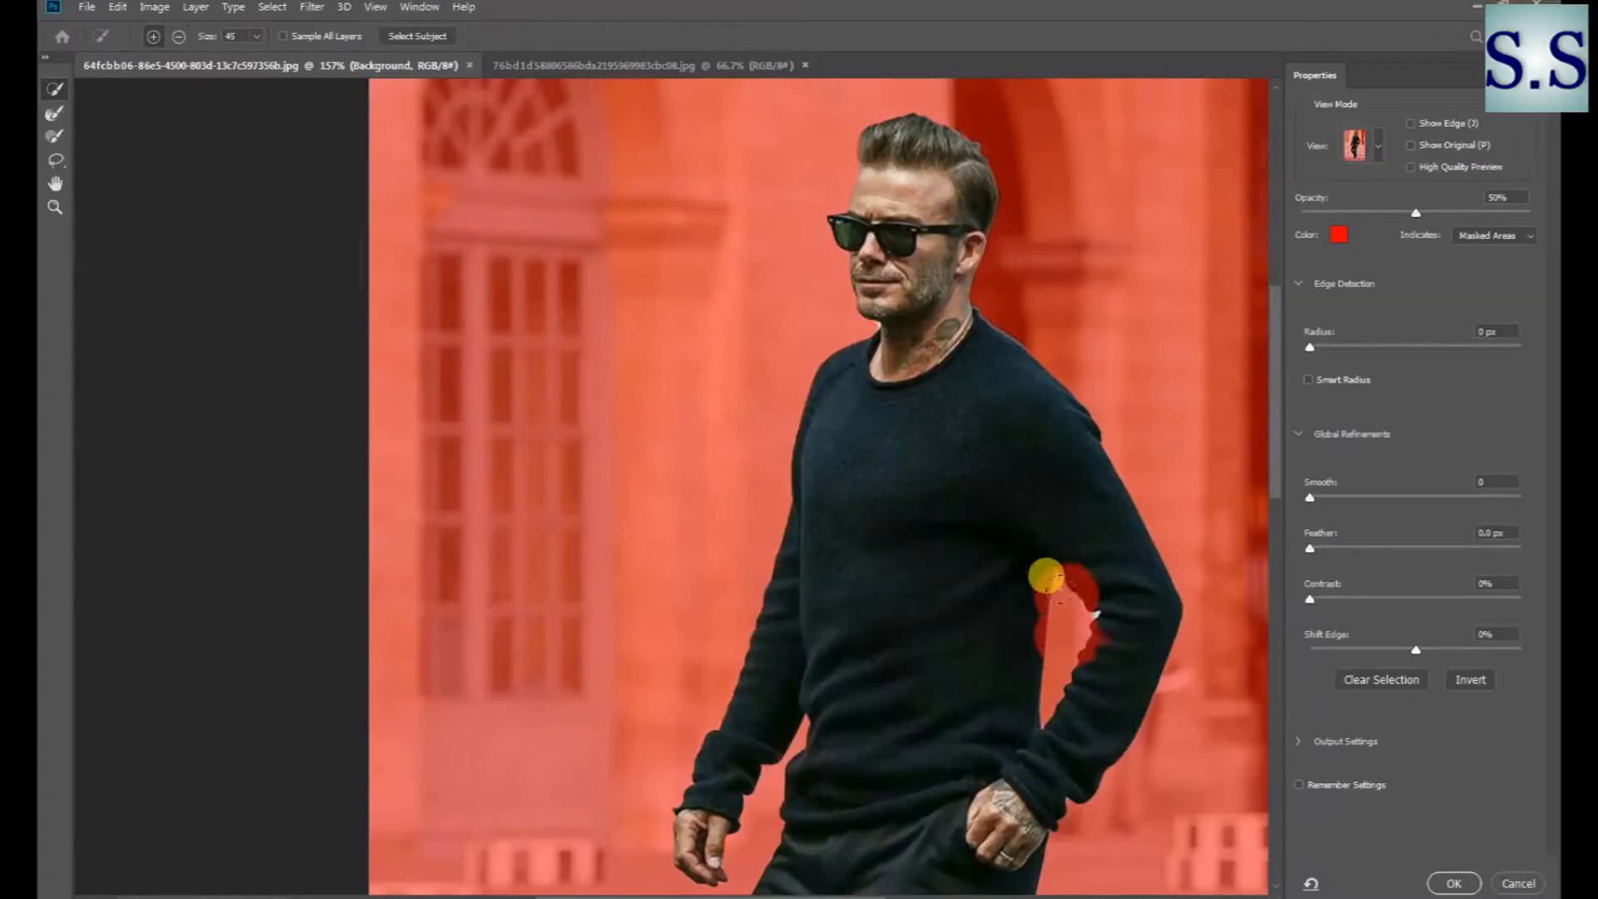
Subtract the background gap between the man's bent arm and torso from the selection
mouse_move(1076, 593)
left_mouse_down()
mouse_move(1072, 543)
mouse_move(1116, 594)
mouse_move(1091, 649)
mouse_move(1019, 552)
mouse_move(999, 564)
mouse_move(994, 620)
mouse_move(1019, 542)
mouse_move(1004, 551)
mouse_move(994, 582)
mouse_move(1065, 506)
mouse_move(1097, 596)
mouse_move(1053, 596)
left_mouse_up()
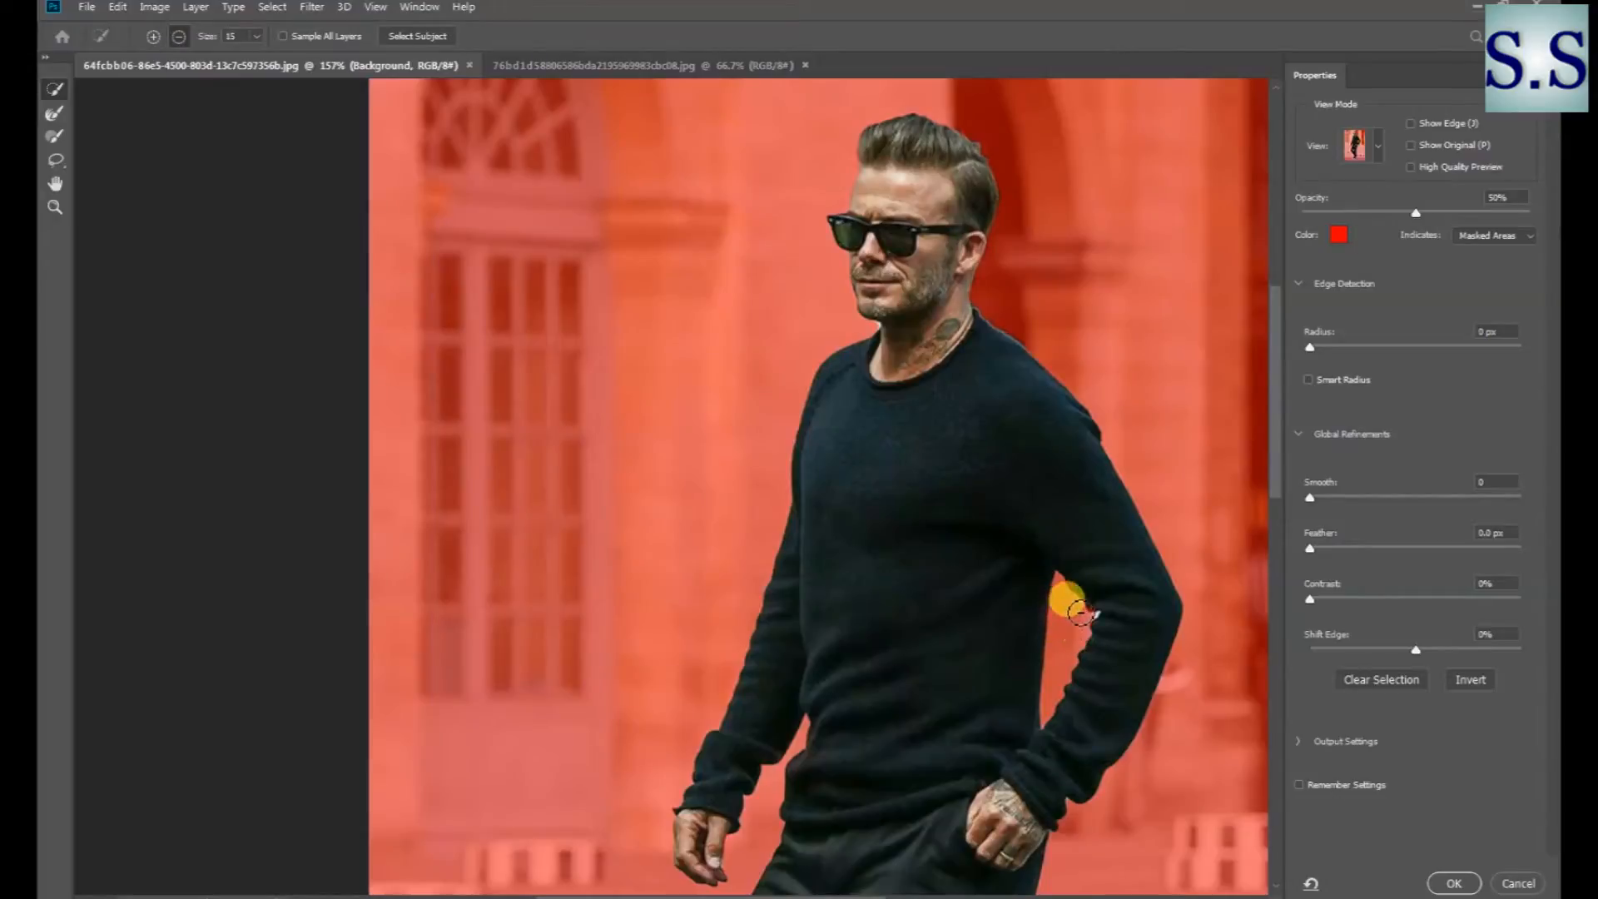
mouse_move(1080, 628)
left_mouse_down()
mouse_move(1070, 589)
mouse_move(1060, 596)
mouse_move(1106, 653)
mouse_move(1144, 749)
left_mouse_up()
key("z")
key("w")
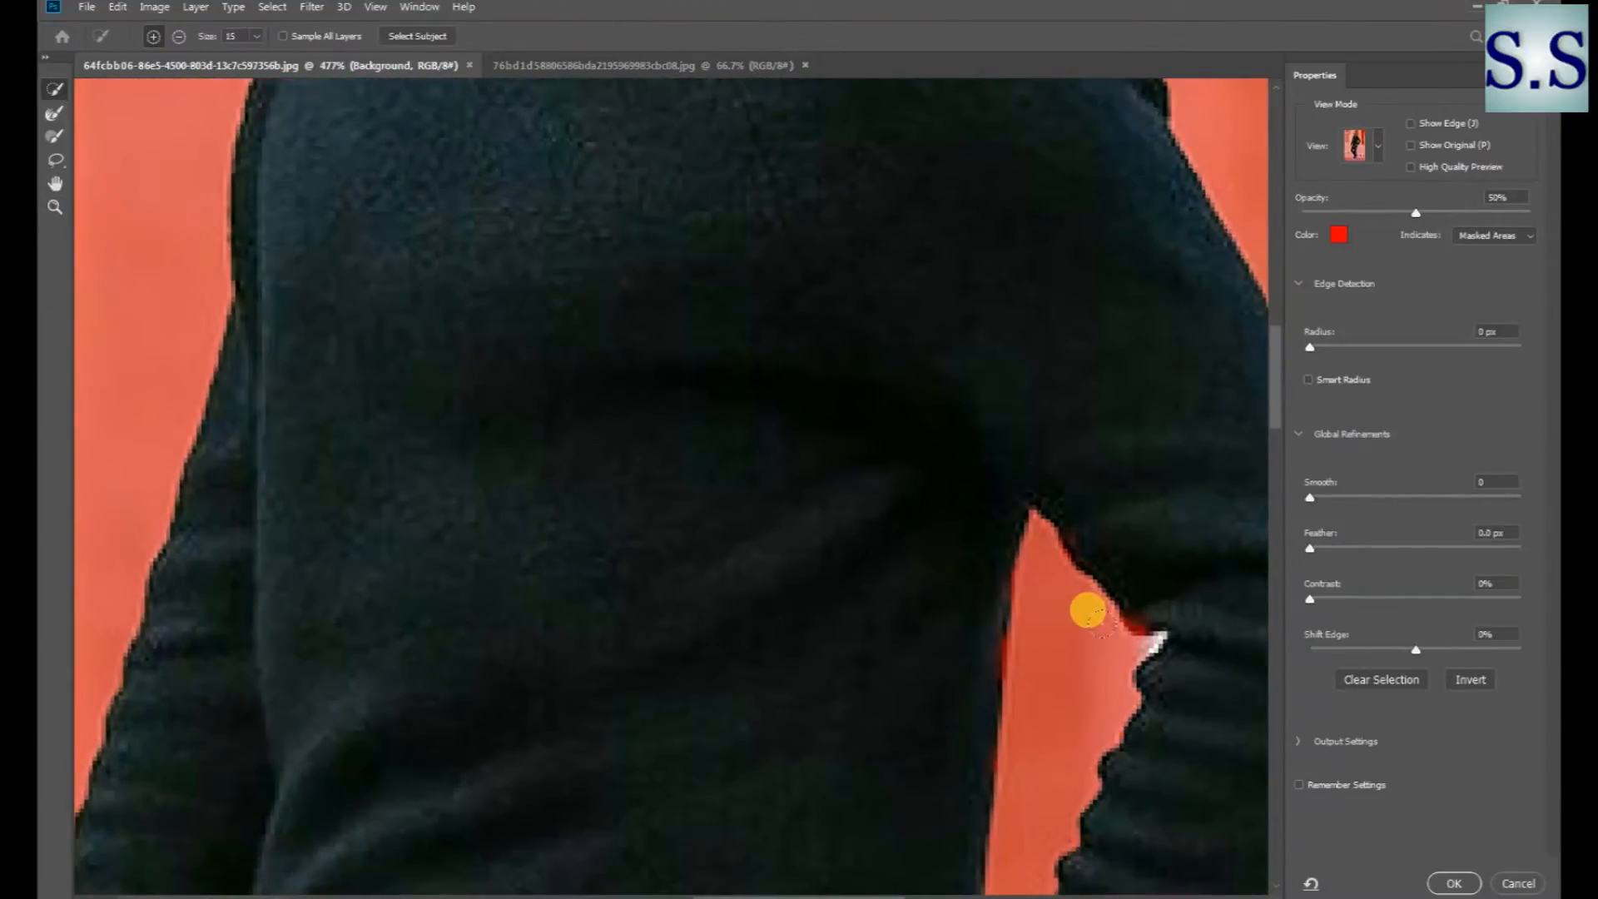
mouse_move(1156, 645)
left_mouse_down()
mouse_move(1031, 616)
mouse_move(1002, 648)
mouse_move(982, 834)
left_mouse_up()
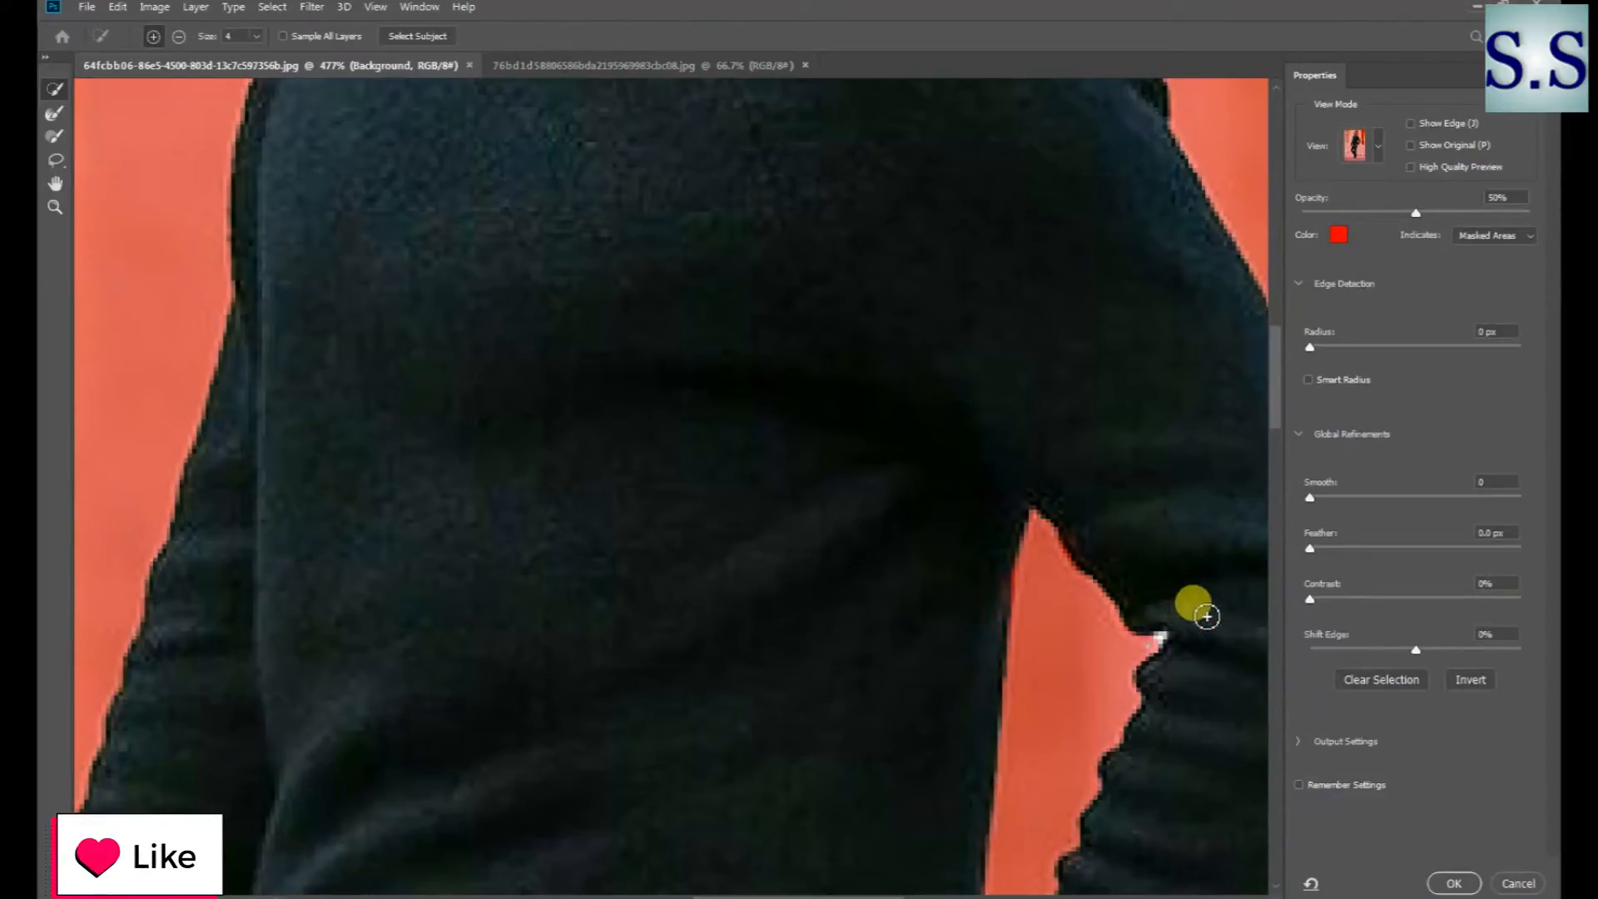
Subtract the leftover background in the gap between the man's legs from the selection
key("z")
left_click_drag(726, 471, 592, 303)
mouse_move(613, 614)
left_mouse_down()
mouse_move(696, 710)
mouse_move(760, 735)
left_mouse_up()
key("w")
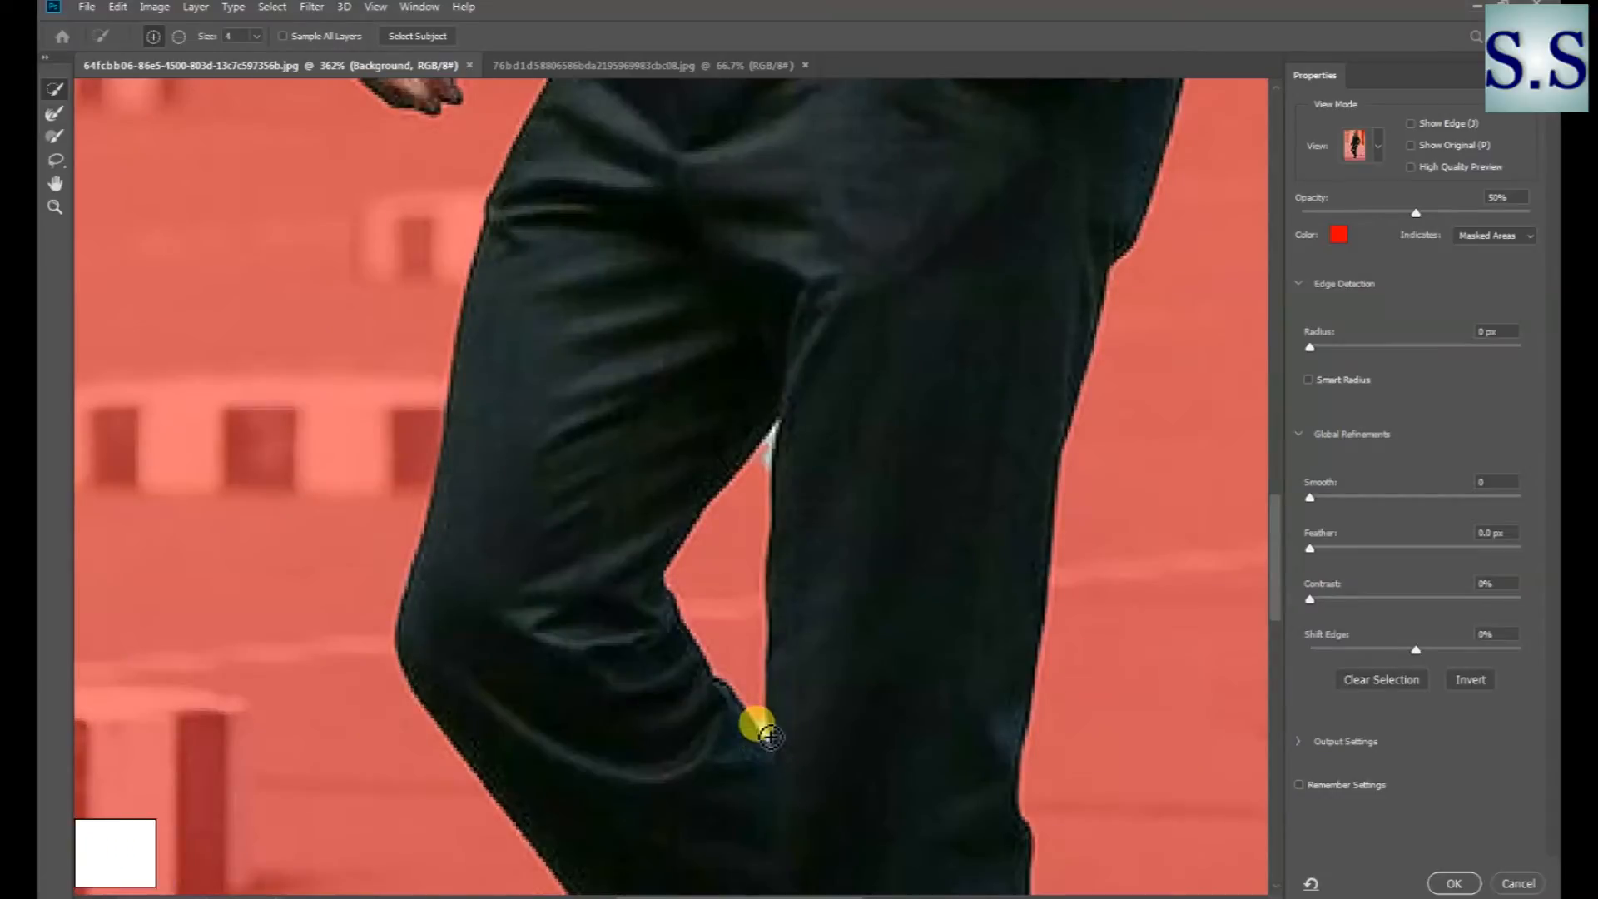
key("alt")
mouse_move(773, 743)
left_mouse_down()
mouse_move(771, 449)
mouse_move(767, 474)
left_mouse_up()
Add the white parts of both shoes to the selection and trim the edge beneath the front shoe
left_click_drag(877, 752, 848, 141)
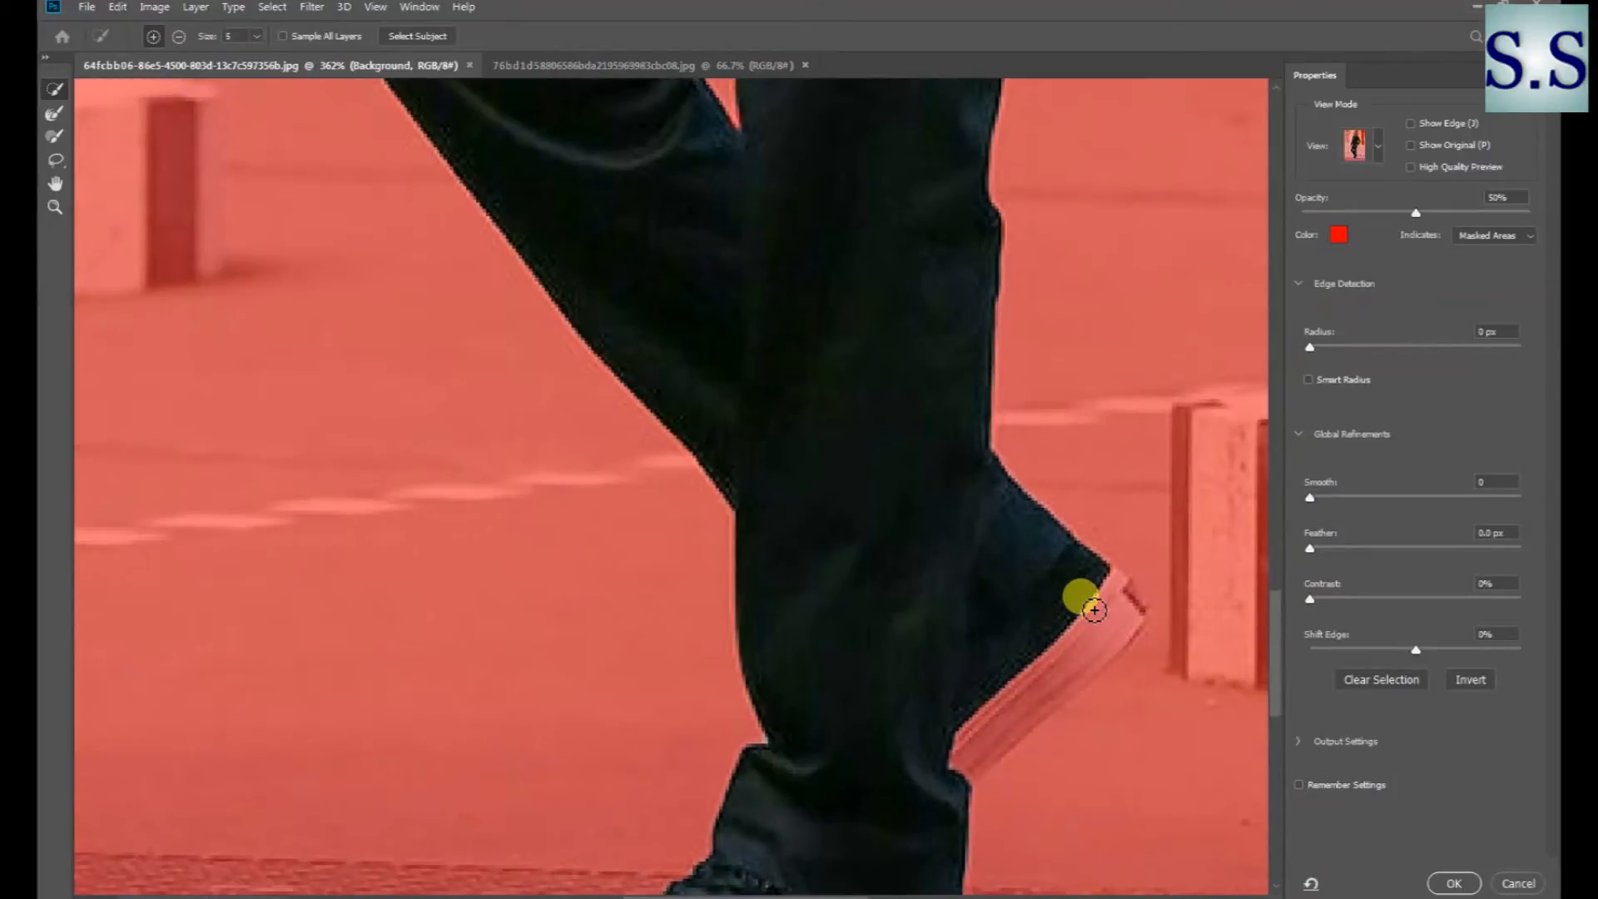
mouse_move(1076, 571)
left_mouse_down()
mouse_move(871, 724)
mouse_move(997, 626)
left_mouse_up()
left_click_drag(842, 702, 799, 264)
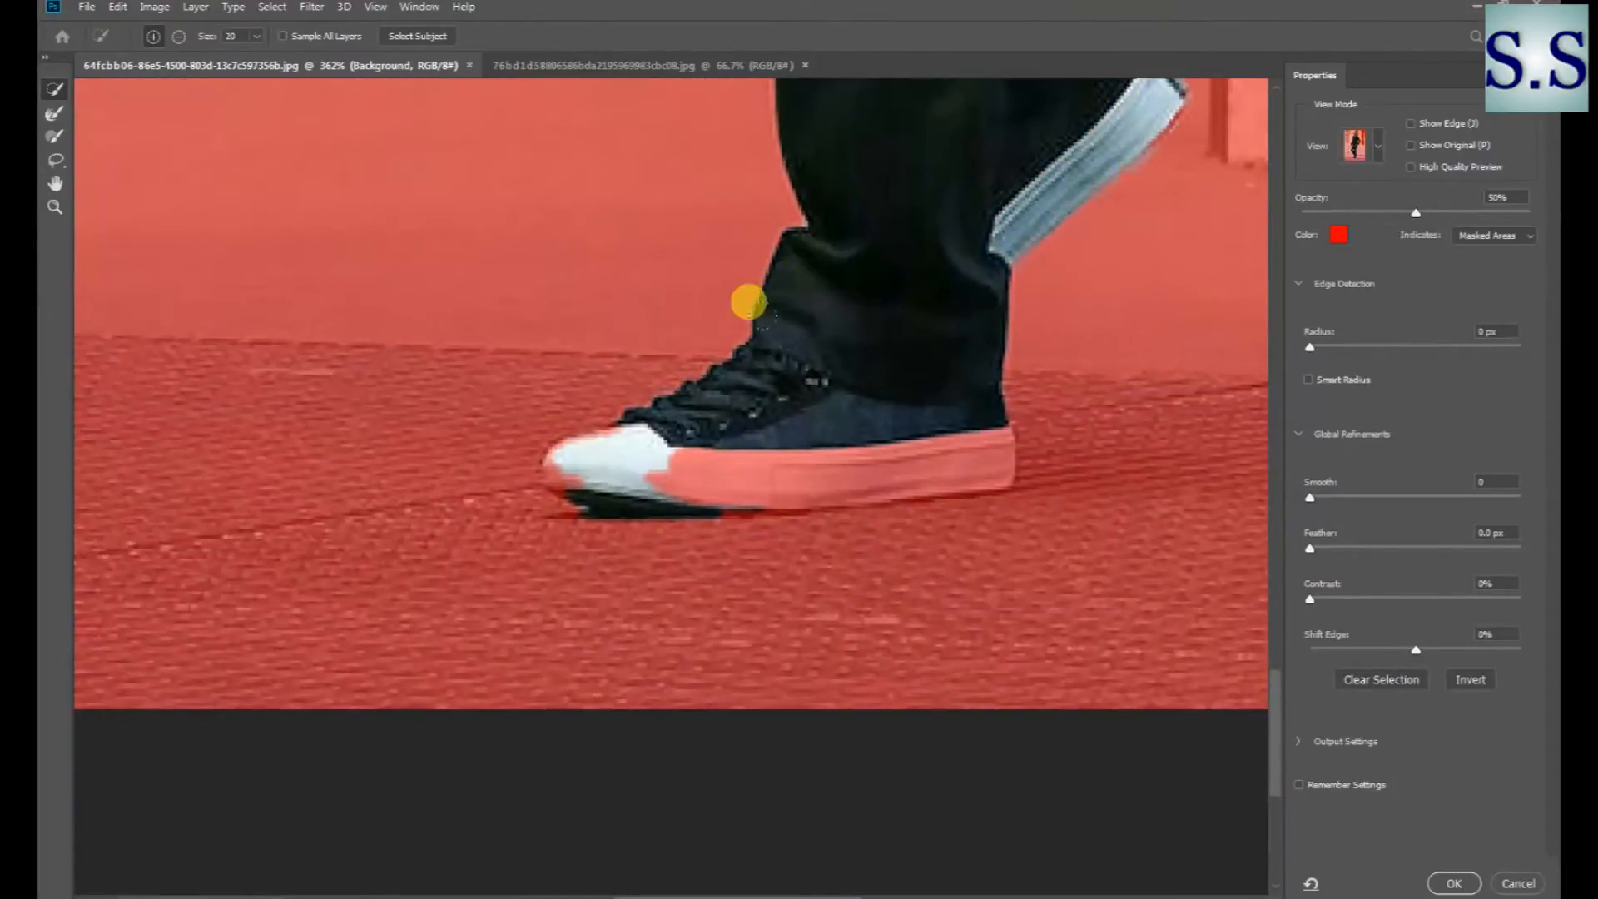
mouse_move(594, 441)
left_mouse_down()
mouse_move(526, 437)
mouse_move(650, 429)
left_mouse_up()
mouse_move(820, 437)
left_mouse_down()
mouse_move(763, 443)
mouse_move(940, 420)
mouse_move(788, 462)
left_mouse_up()
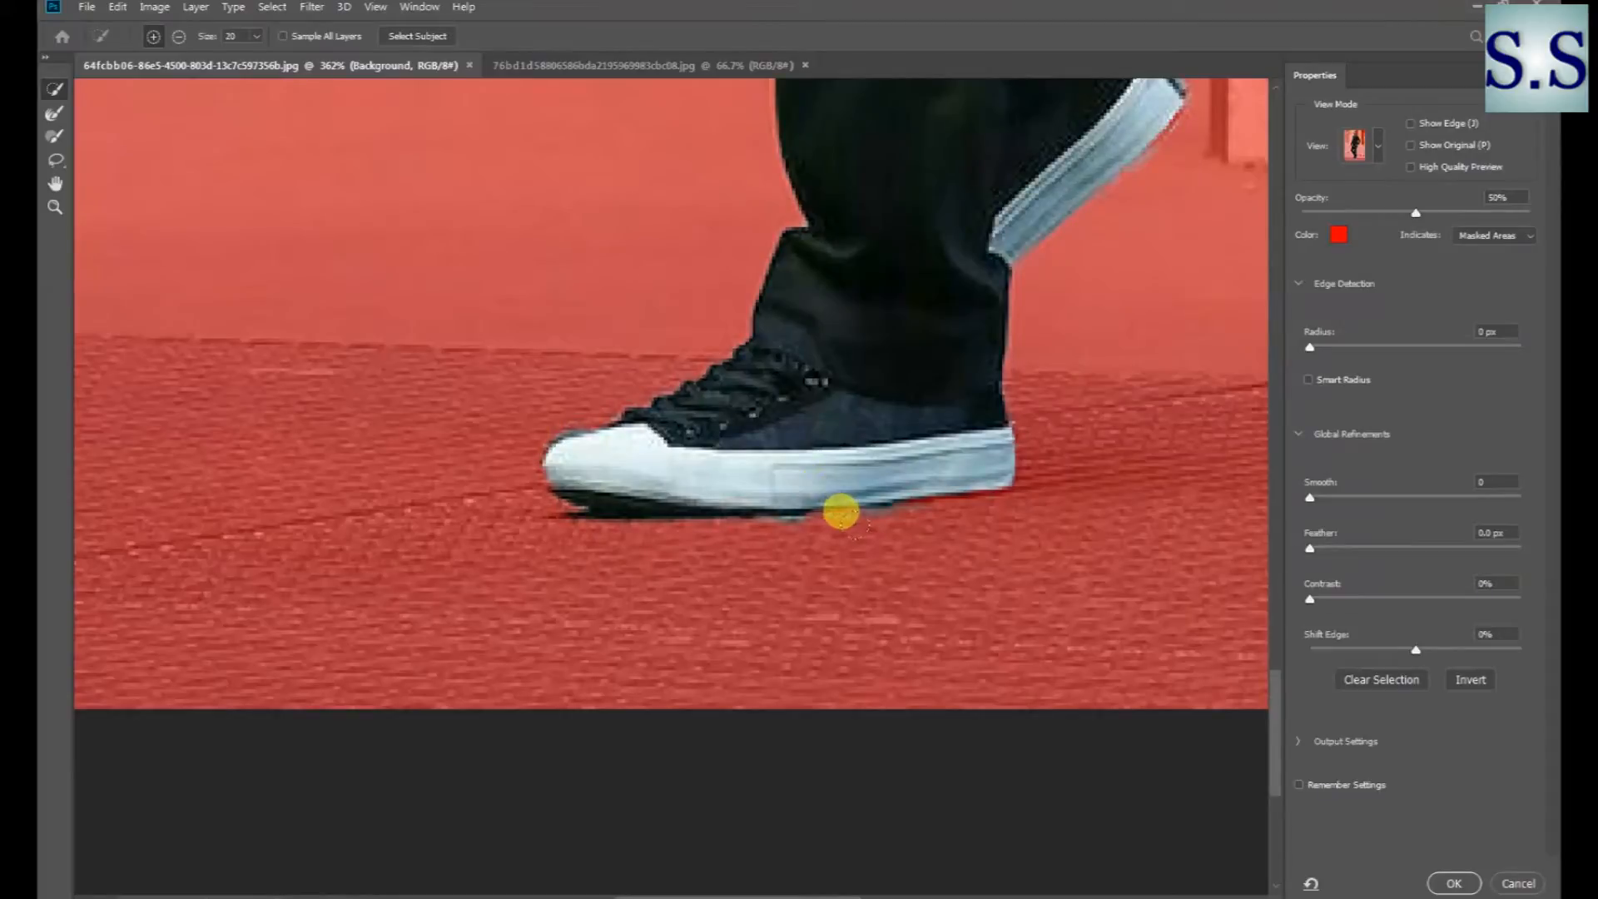
mouse_move(857, 512)
left_mouse_down()
mouse_move(741, 524)
mouse_move(542, 507)
mouse_move(634, 454)
left_mouse_up()
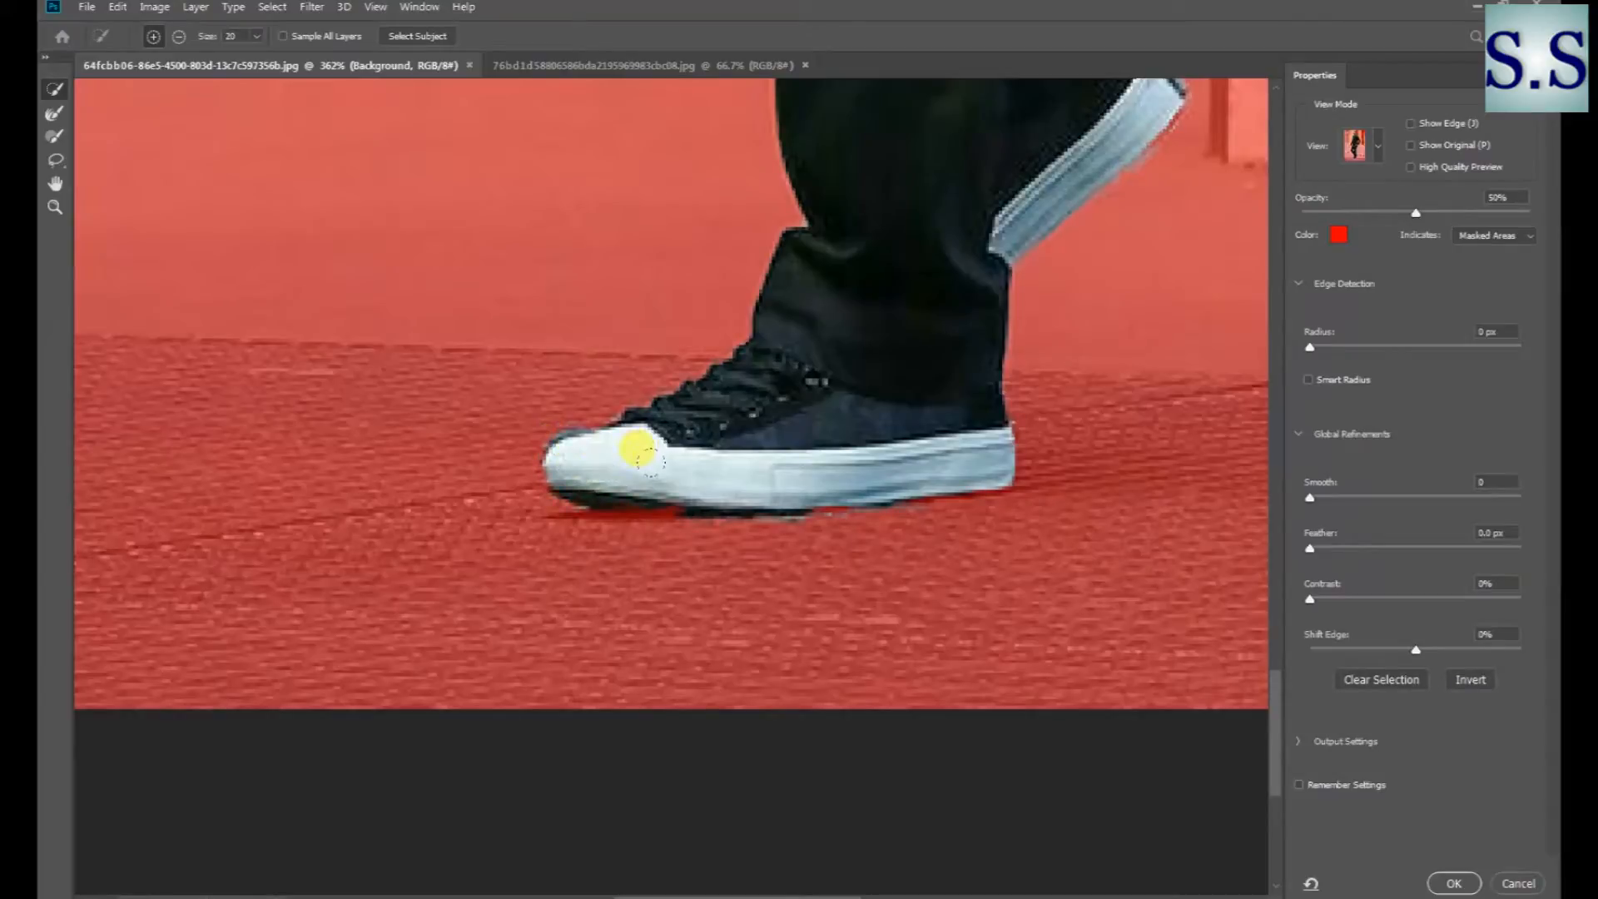
left_click_drag(558, 434, 557, 435)
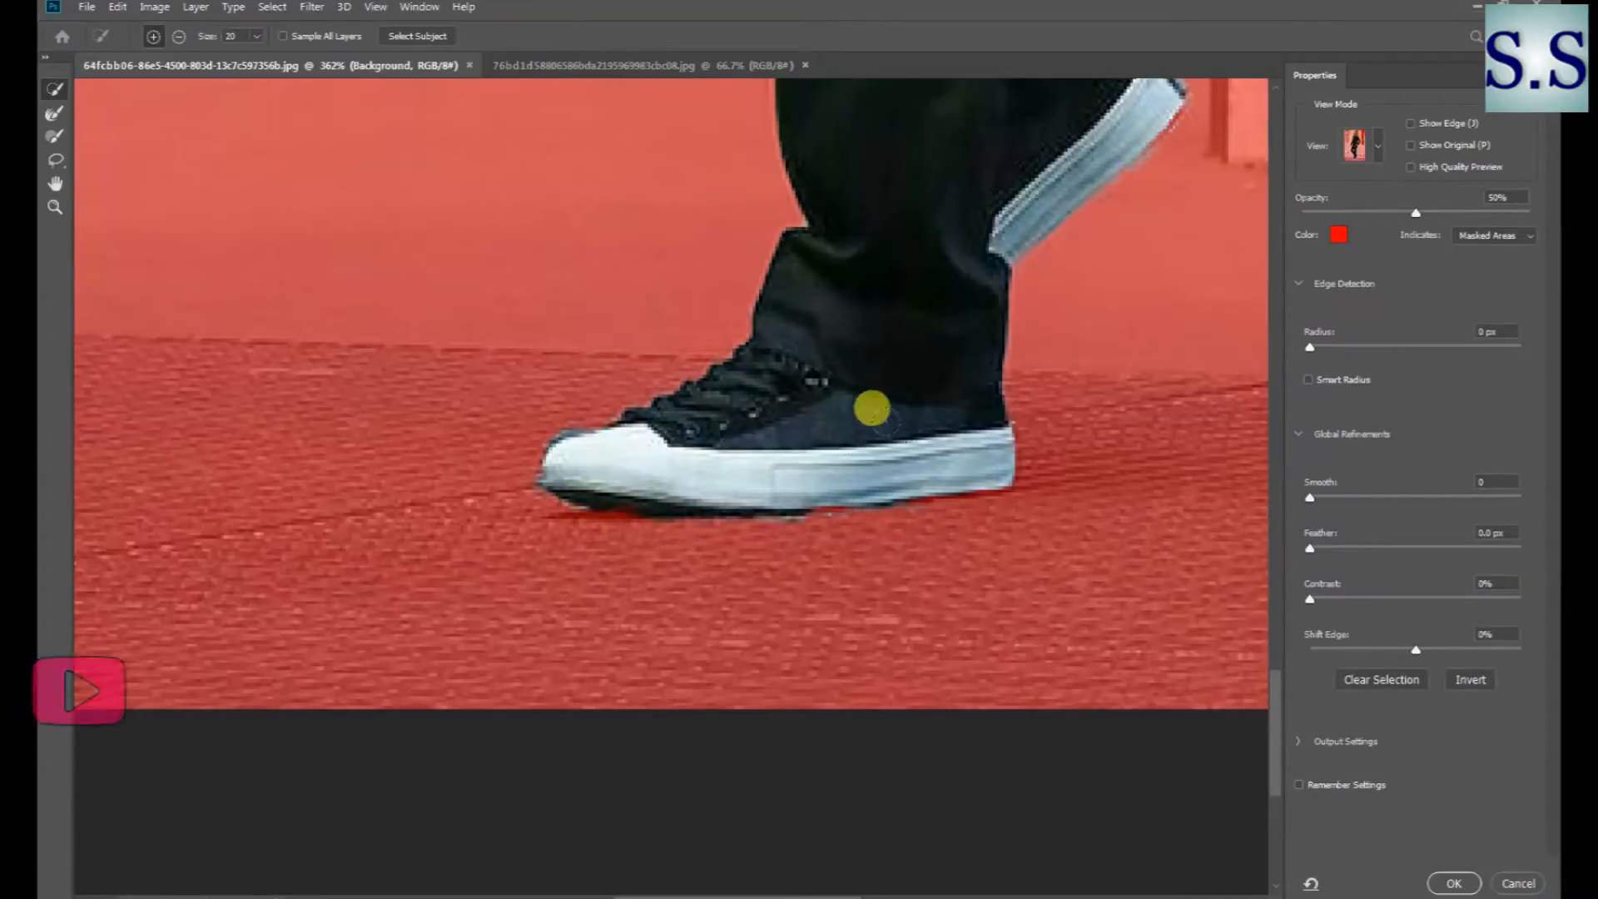
Undo the last selection stroke and apply the refined selection of the man
mouse_move(763, 388)
left_mouse_down()
mouse_move(757, 350)
mouse_move(652, 227)
left_mouse_up()
key("ctrl+z")
key("z")
left_click(1453, 882)
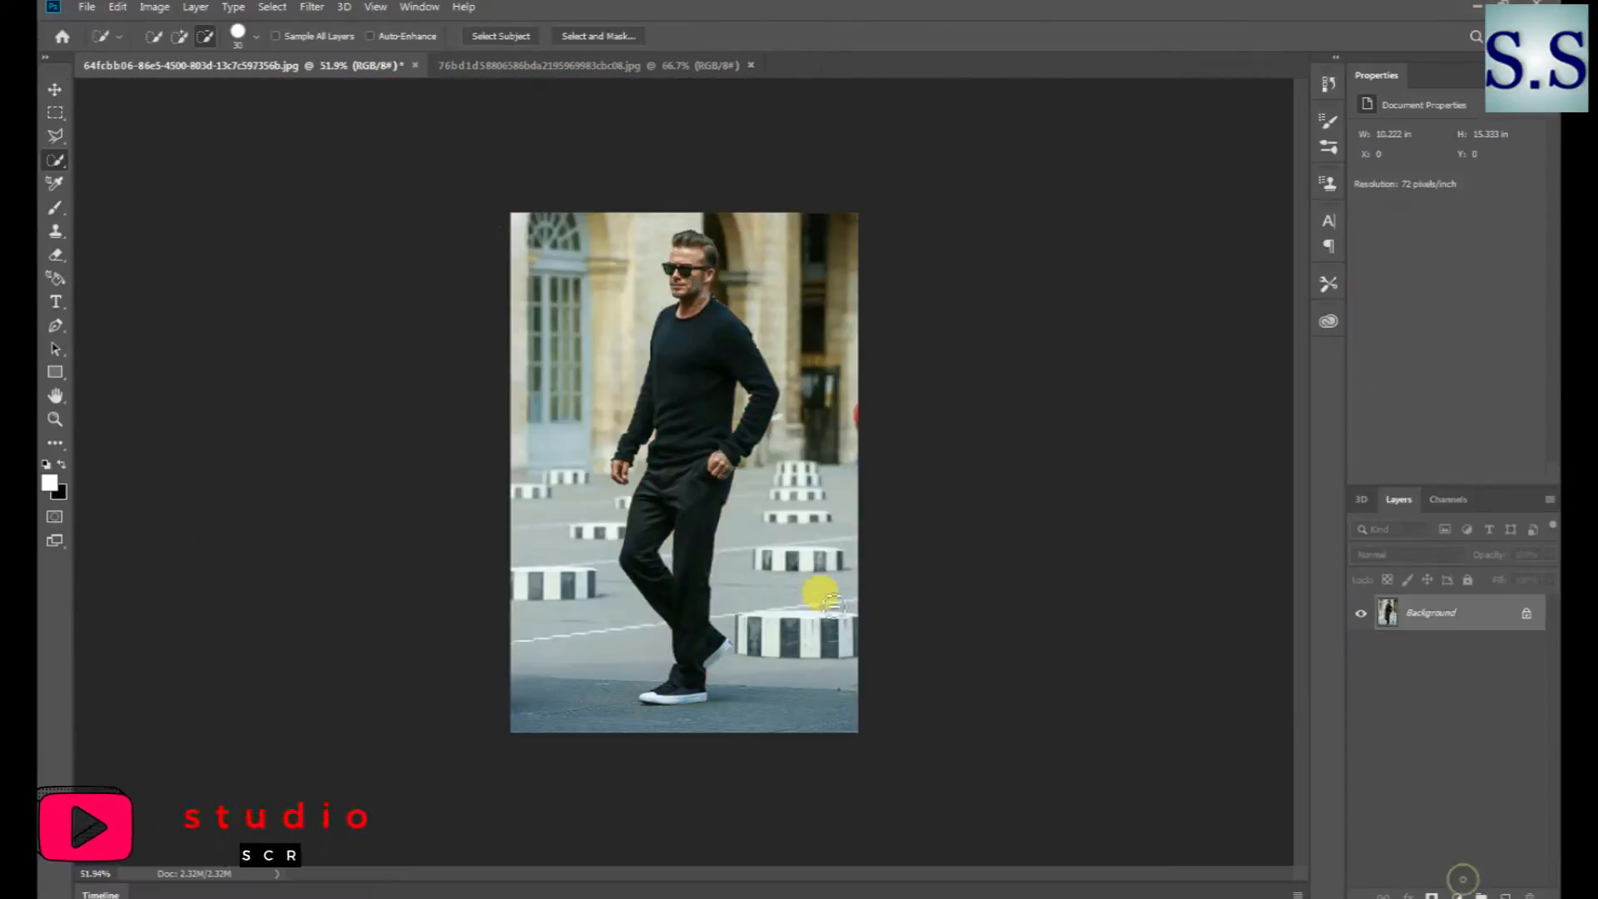
Copy the selected man onto a new layer and hide the Background layer
key("ctrl+c")
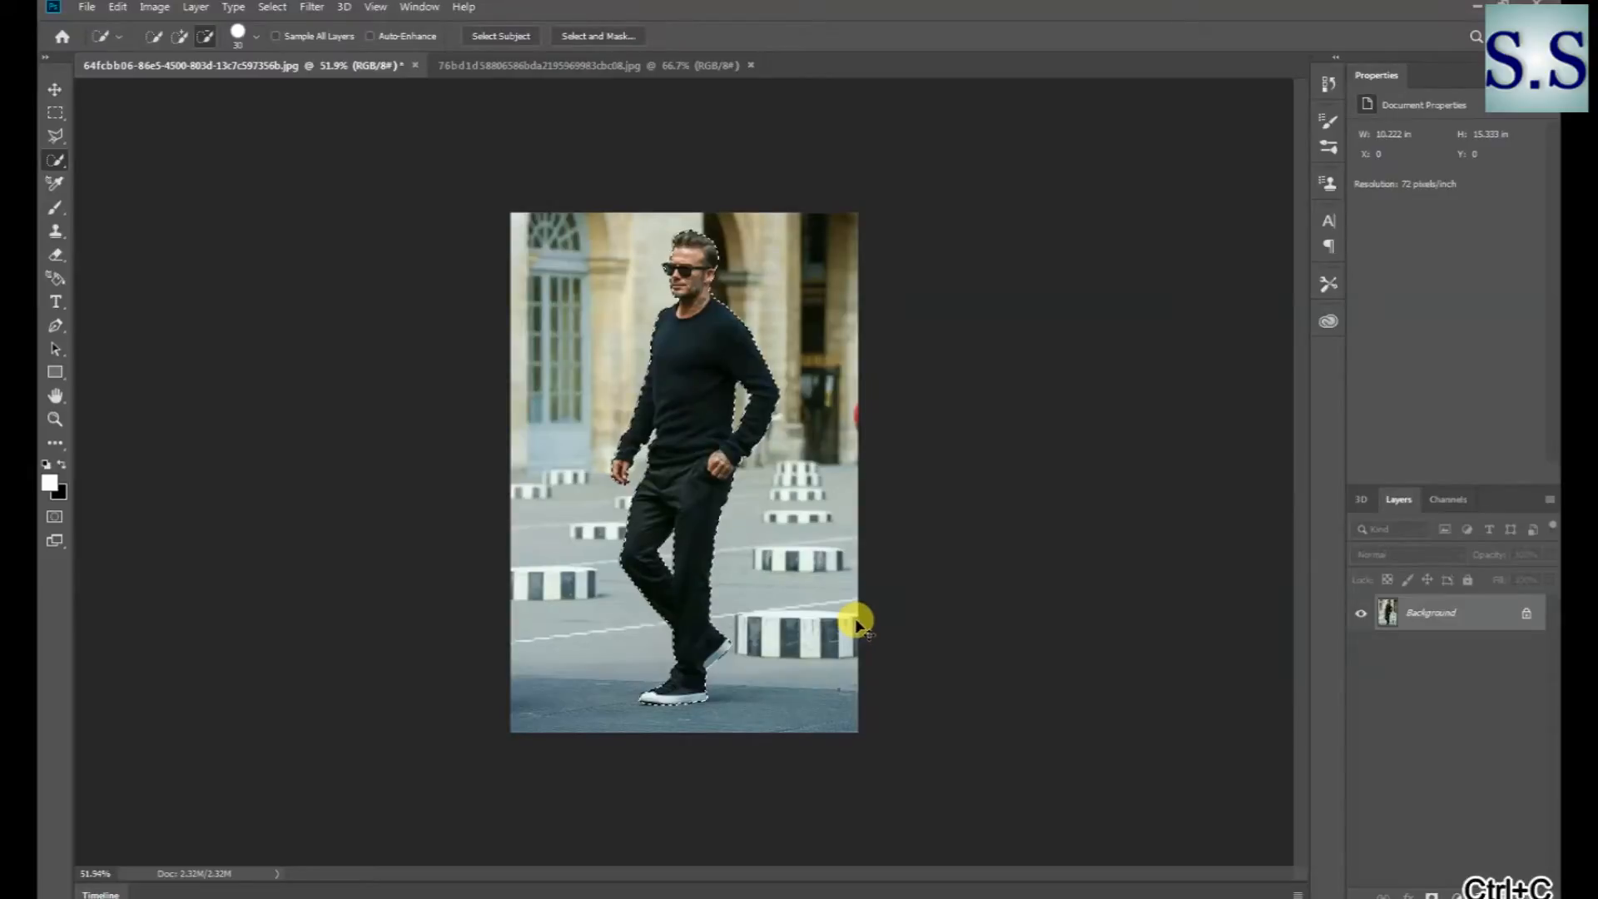
key("ctrl+v")
left_click(1360, 652)
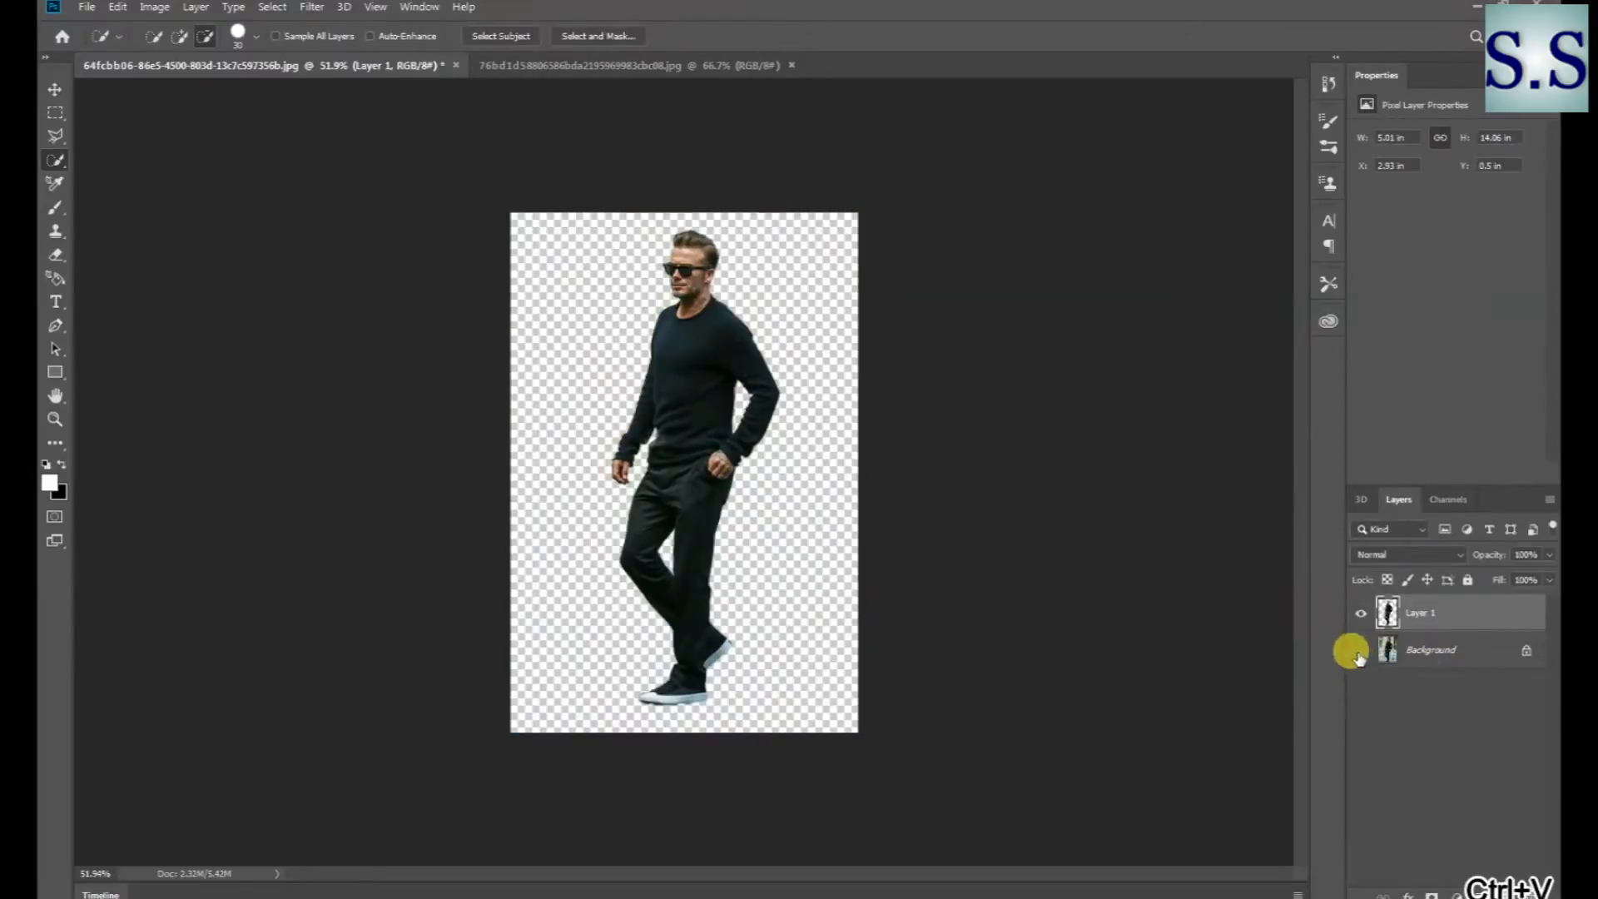
Copy the entire cutout layer and paste it into the orange sports car document
left_click(583, 66)
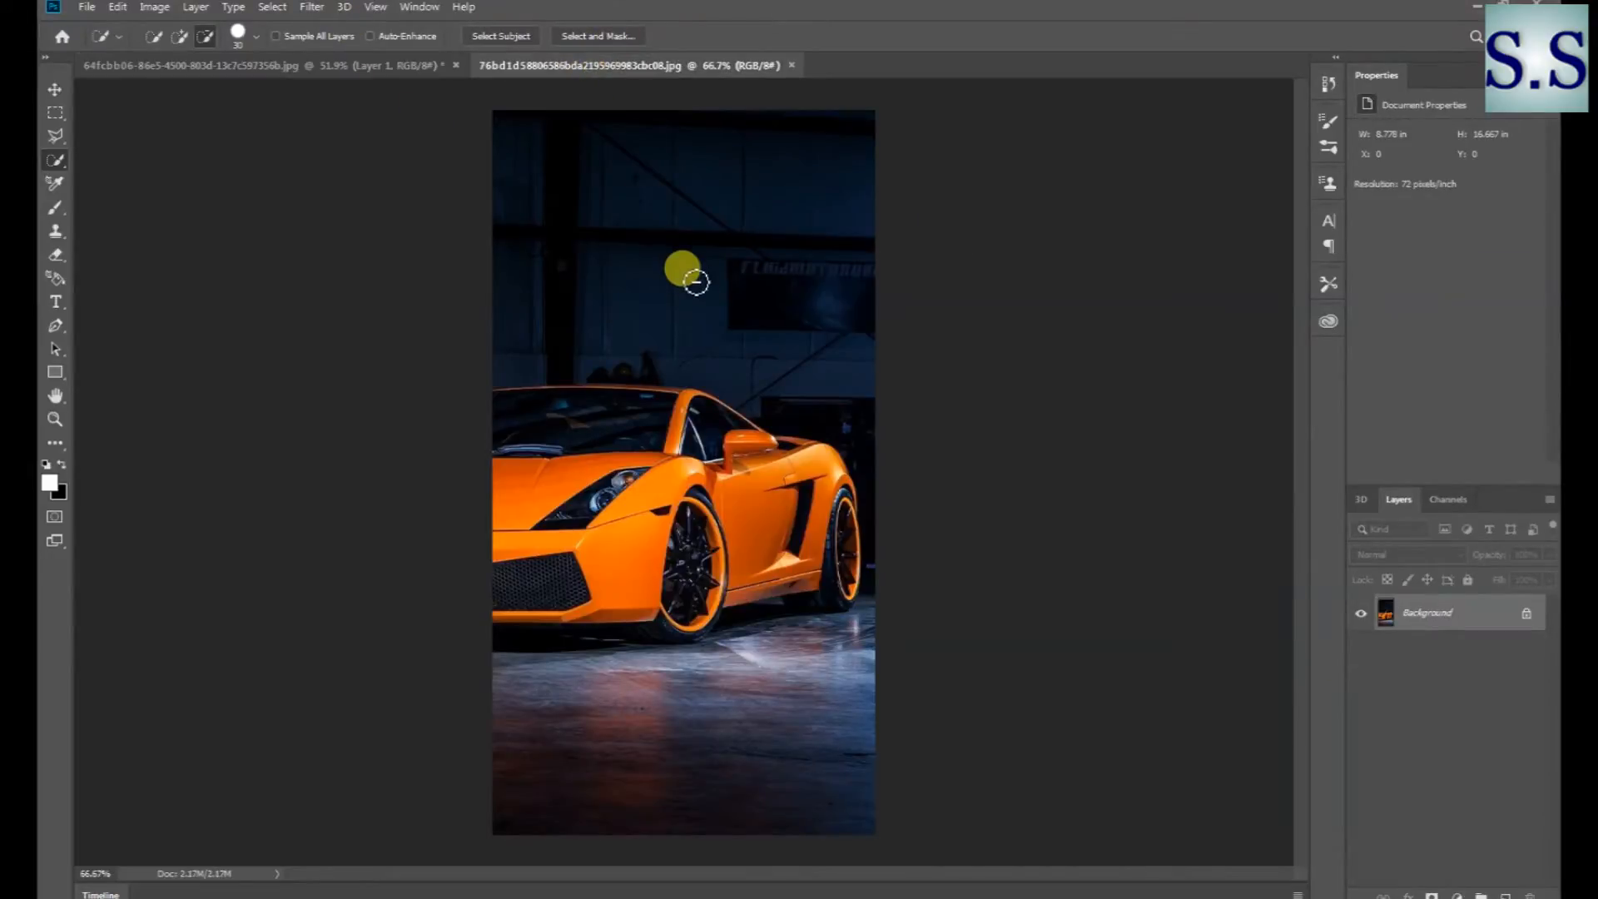
left_click(250, 65)
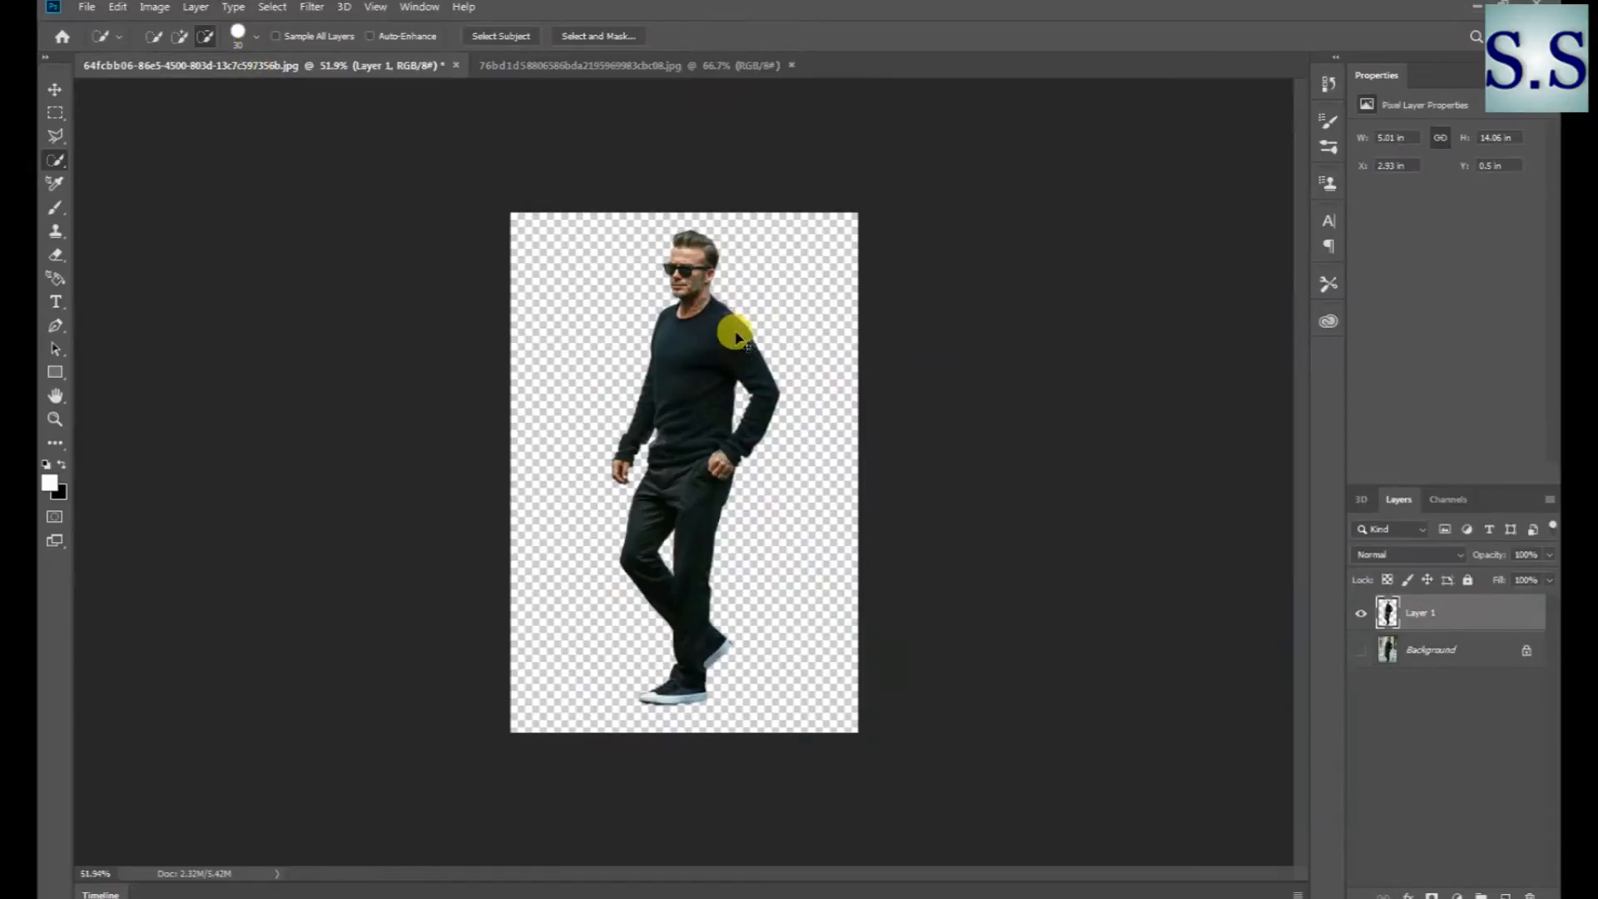
key("ctrl+a")
key("ctrl+c")
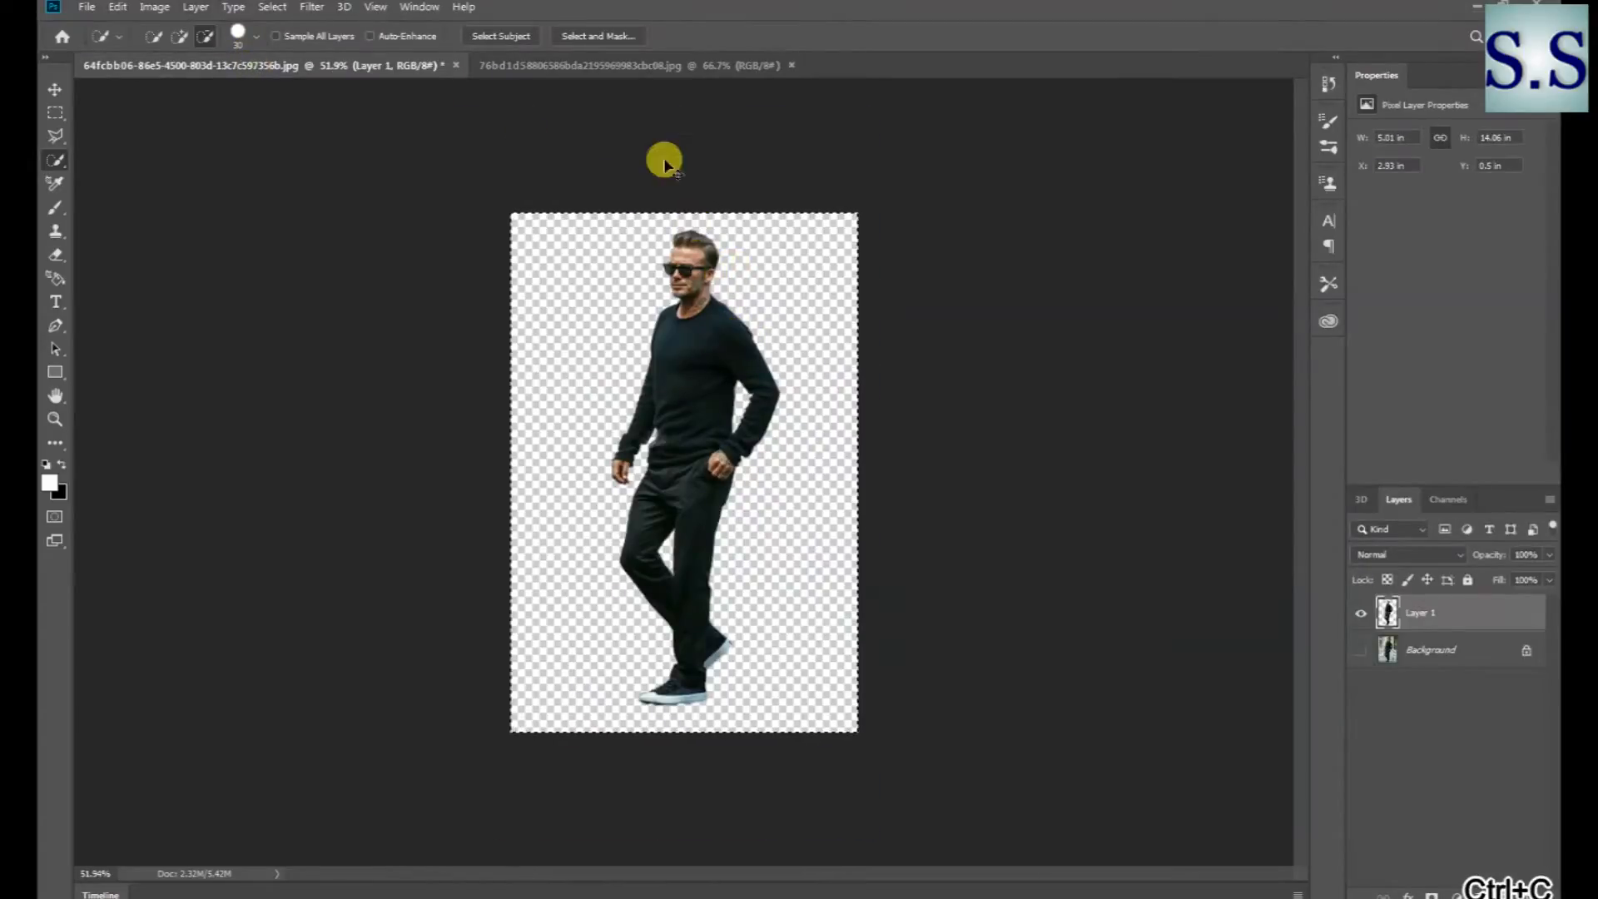
left_click(657, 65)
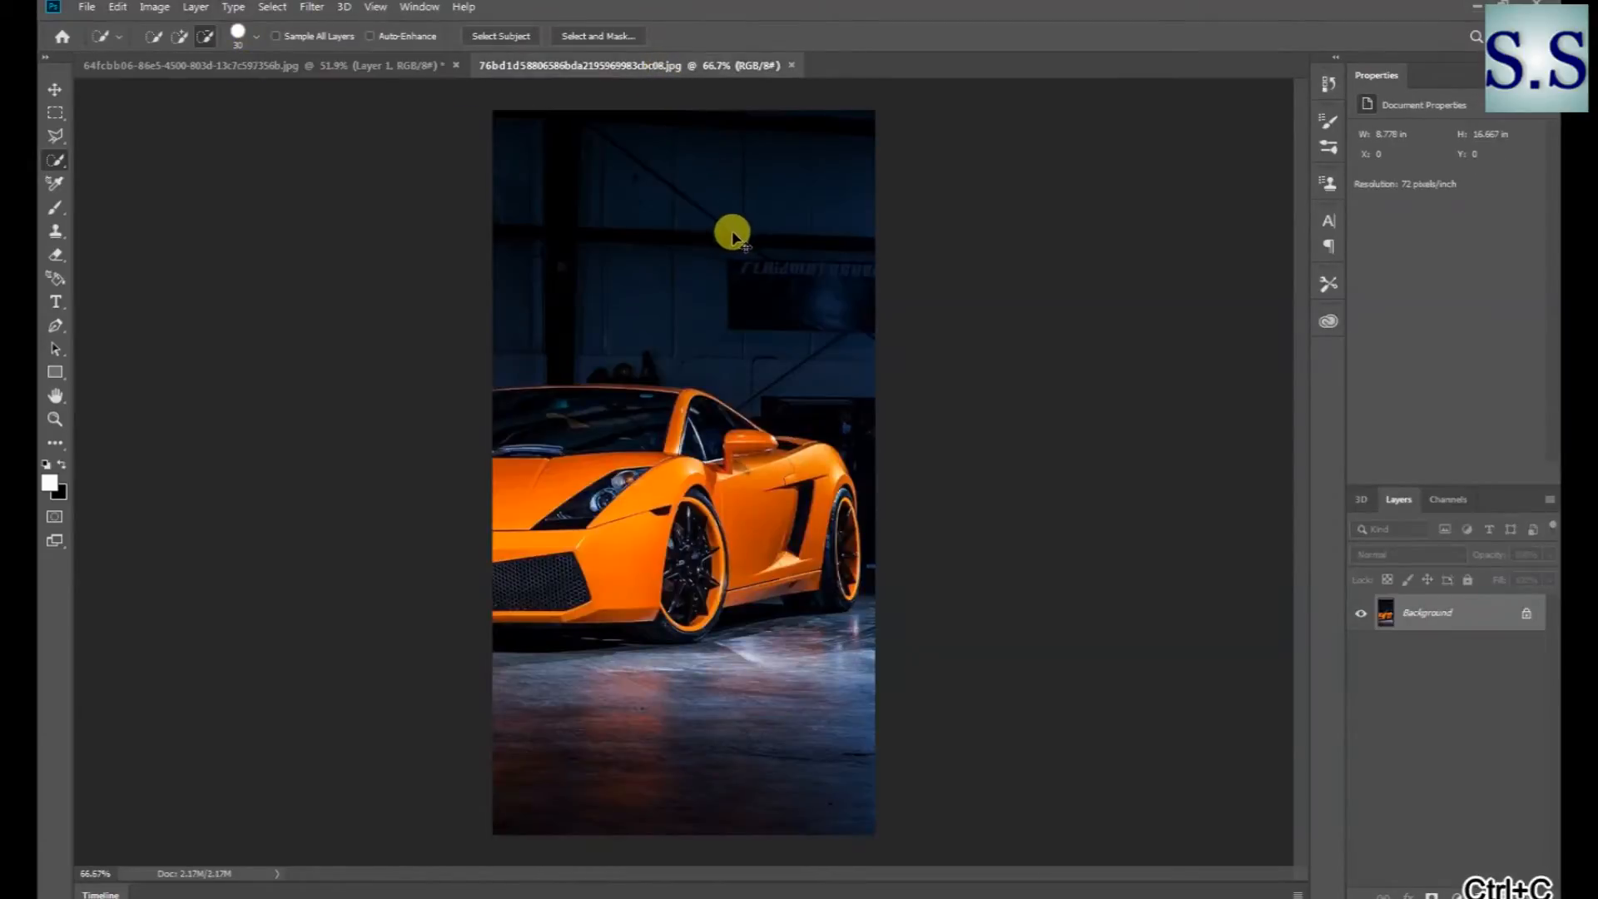
key("ctrl+v")
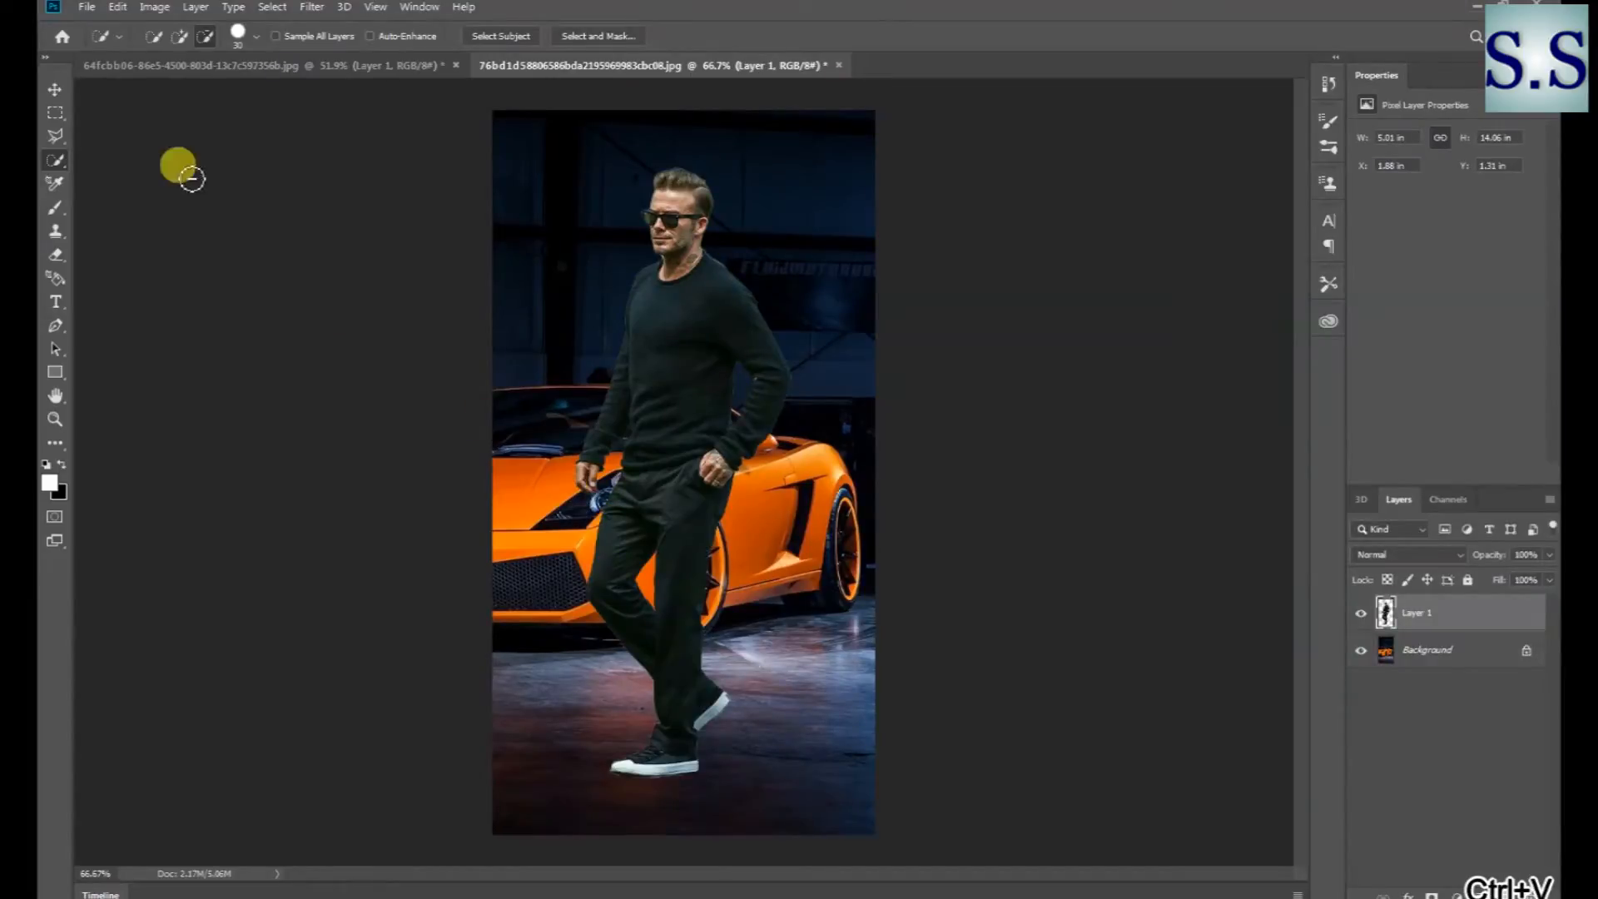
Scale the pasted man proportionally to about 97% and move him slightly towards the rear of the car
left_click(55, 91)
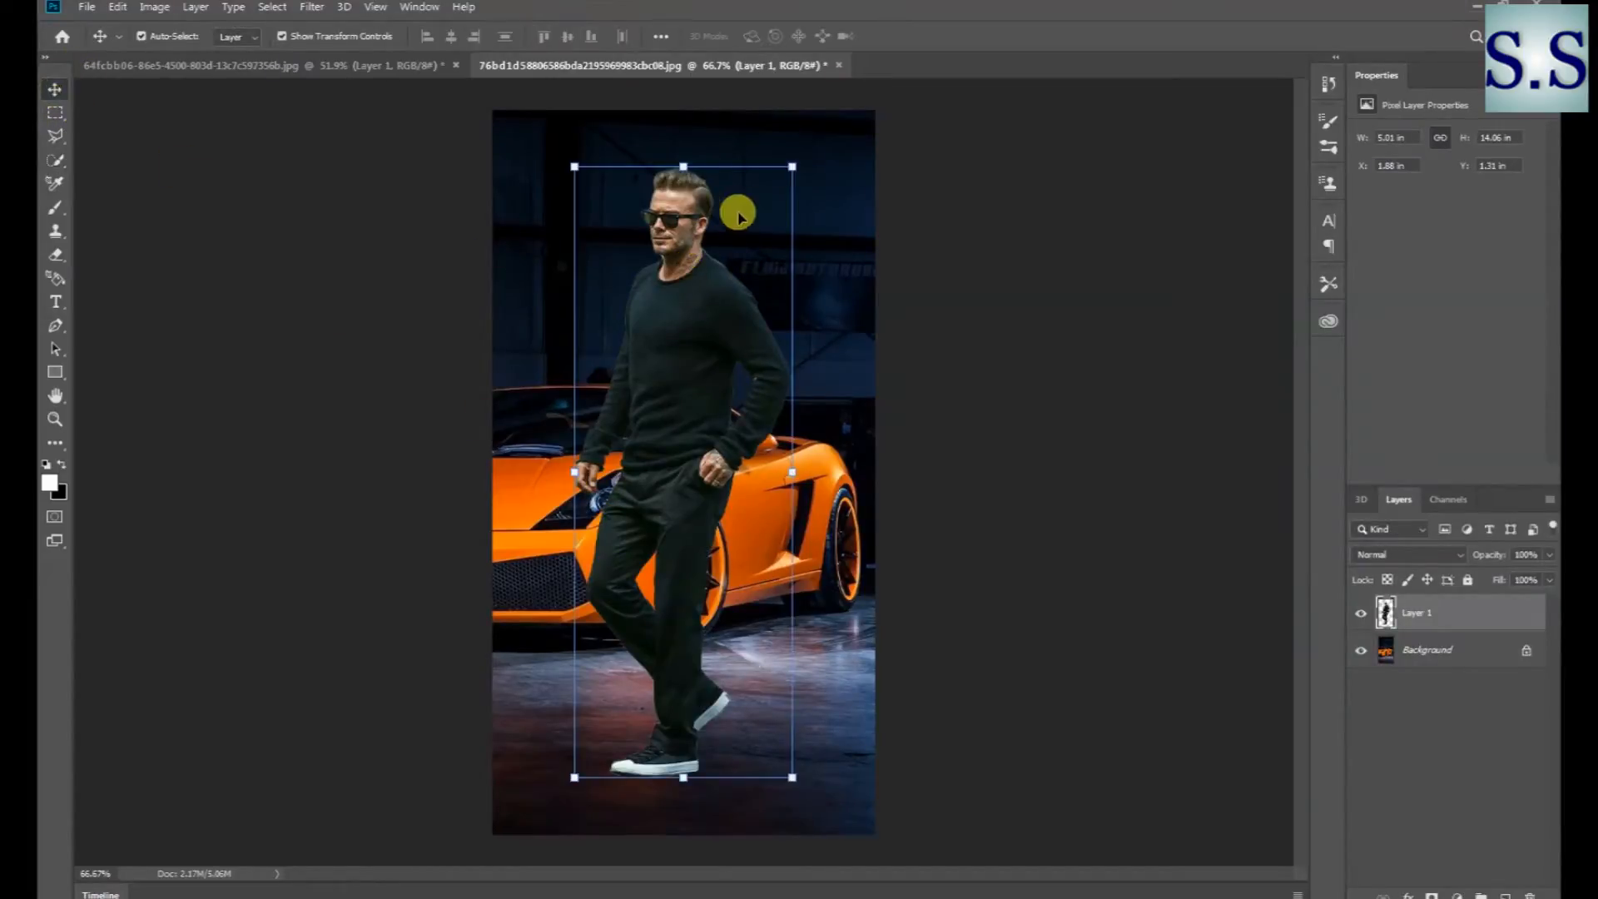
left_click_drag(795, 166, 785, 183)
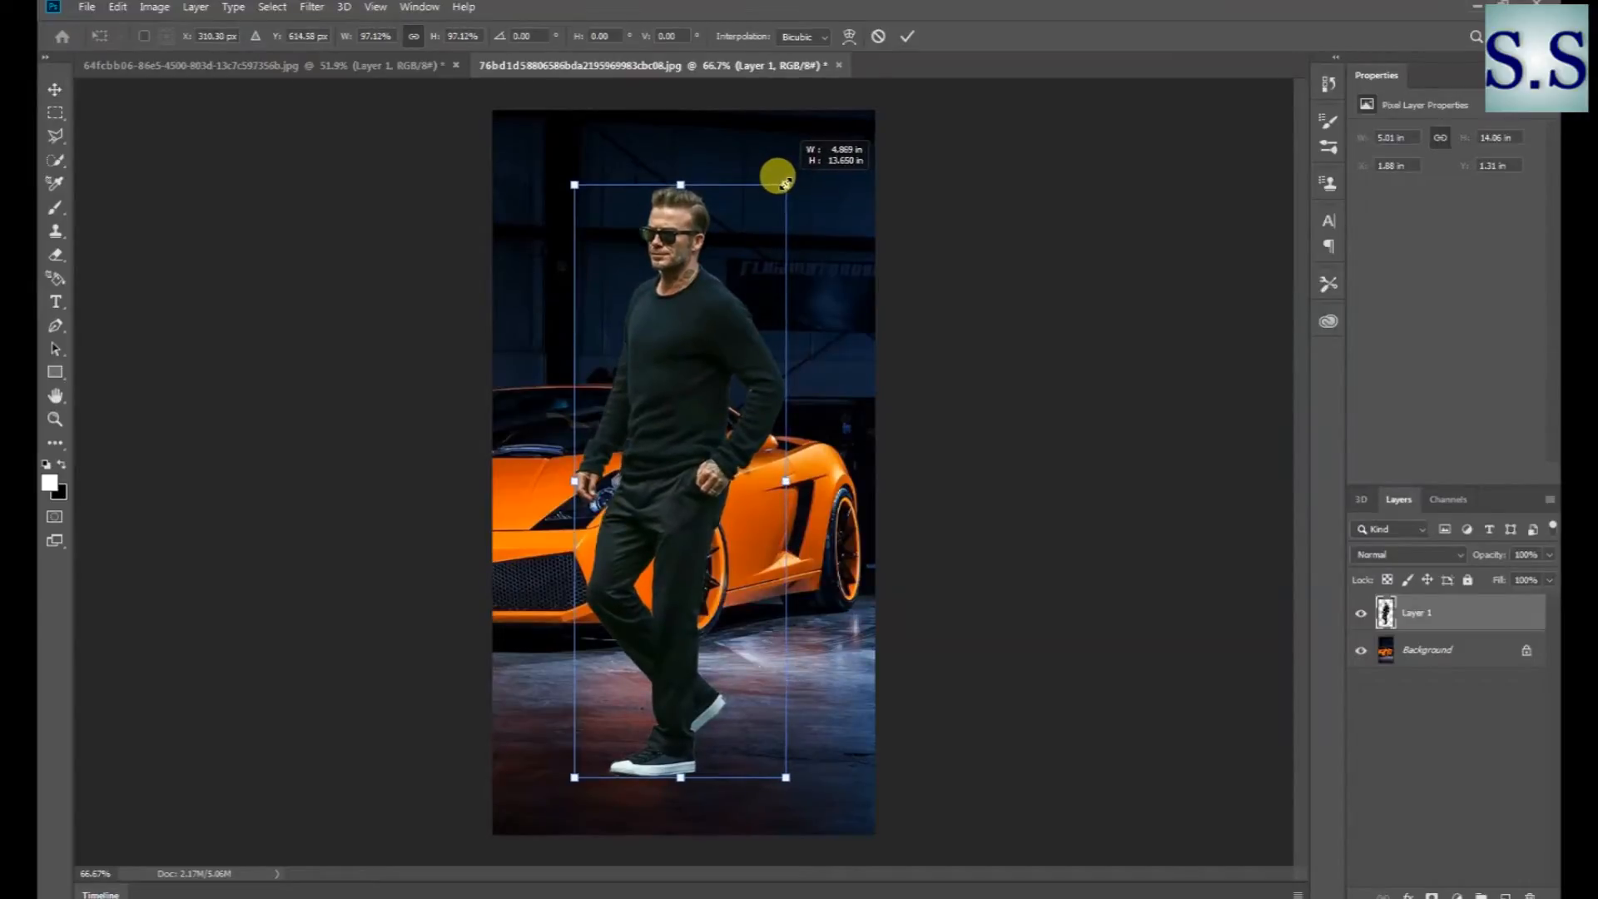
left_click(906, 38)
left_click_drag(679, 354, 707, 350)
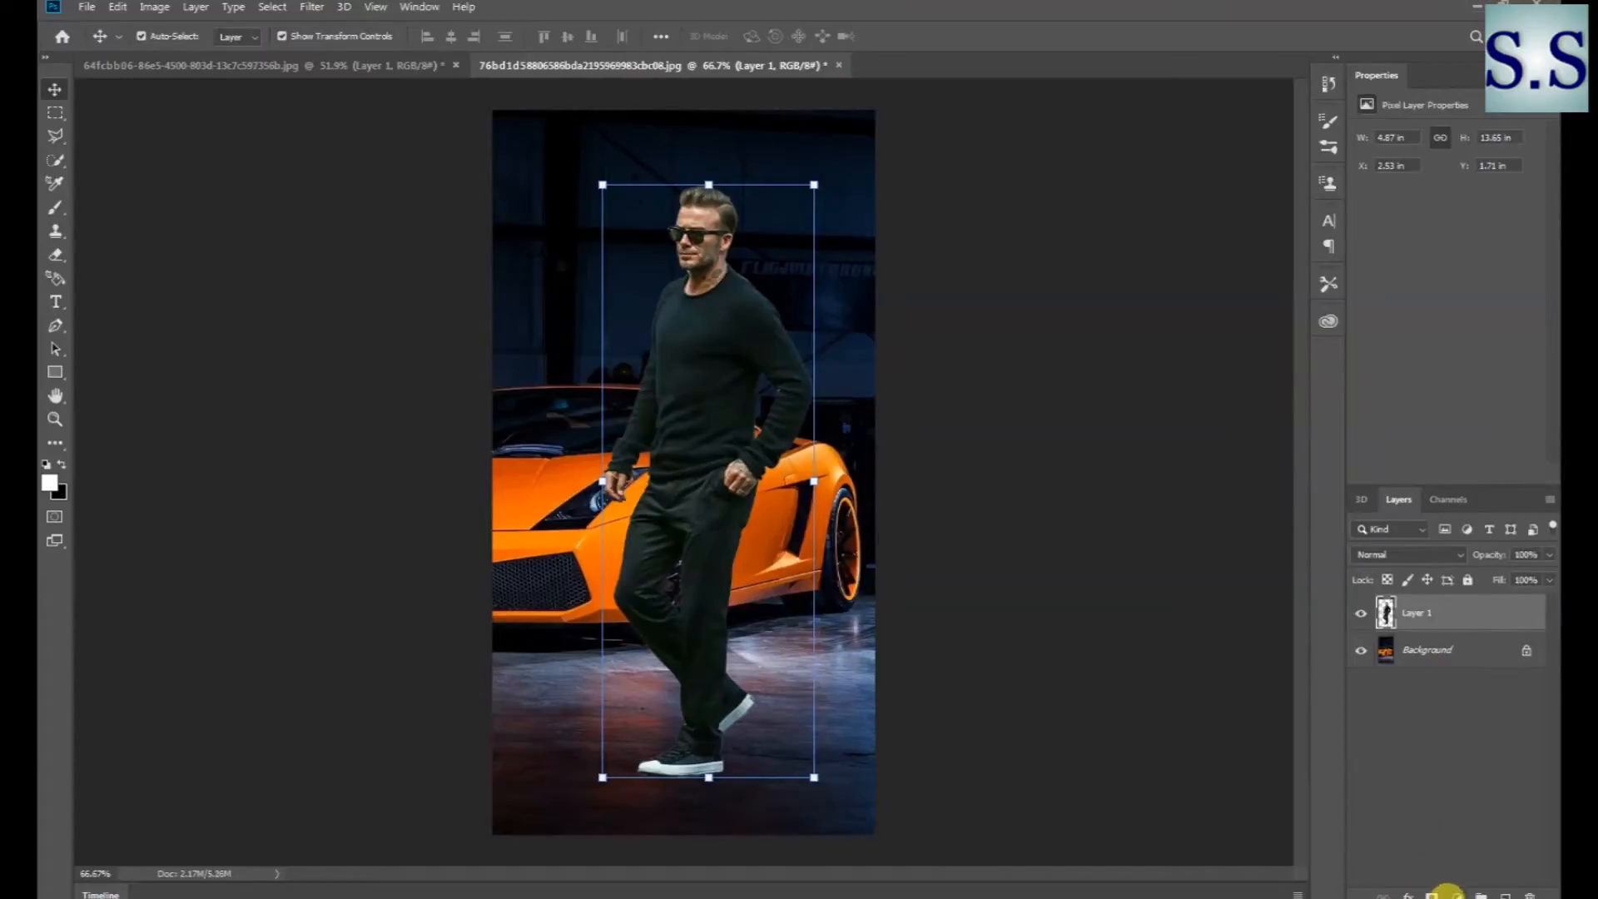
Add a Gradient Map adjustment layer above the man, using the Orange, Blue preset
left_click(1455, 896)
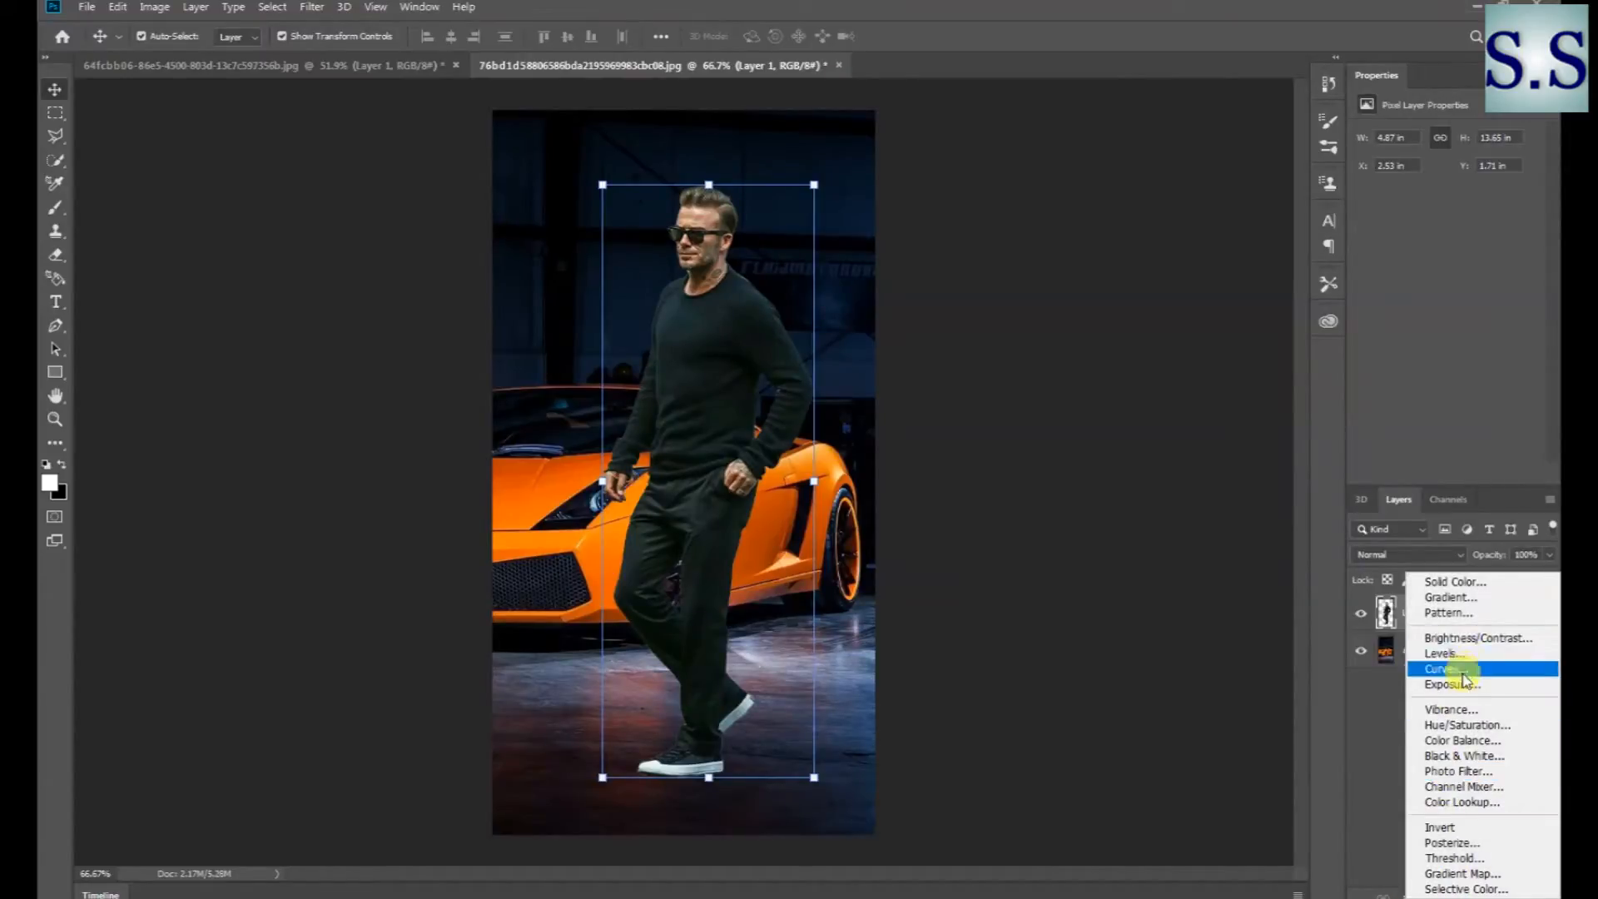
left_click(1473, 874)
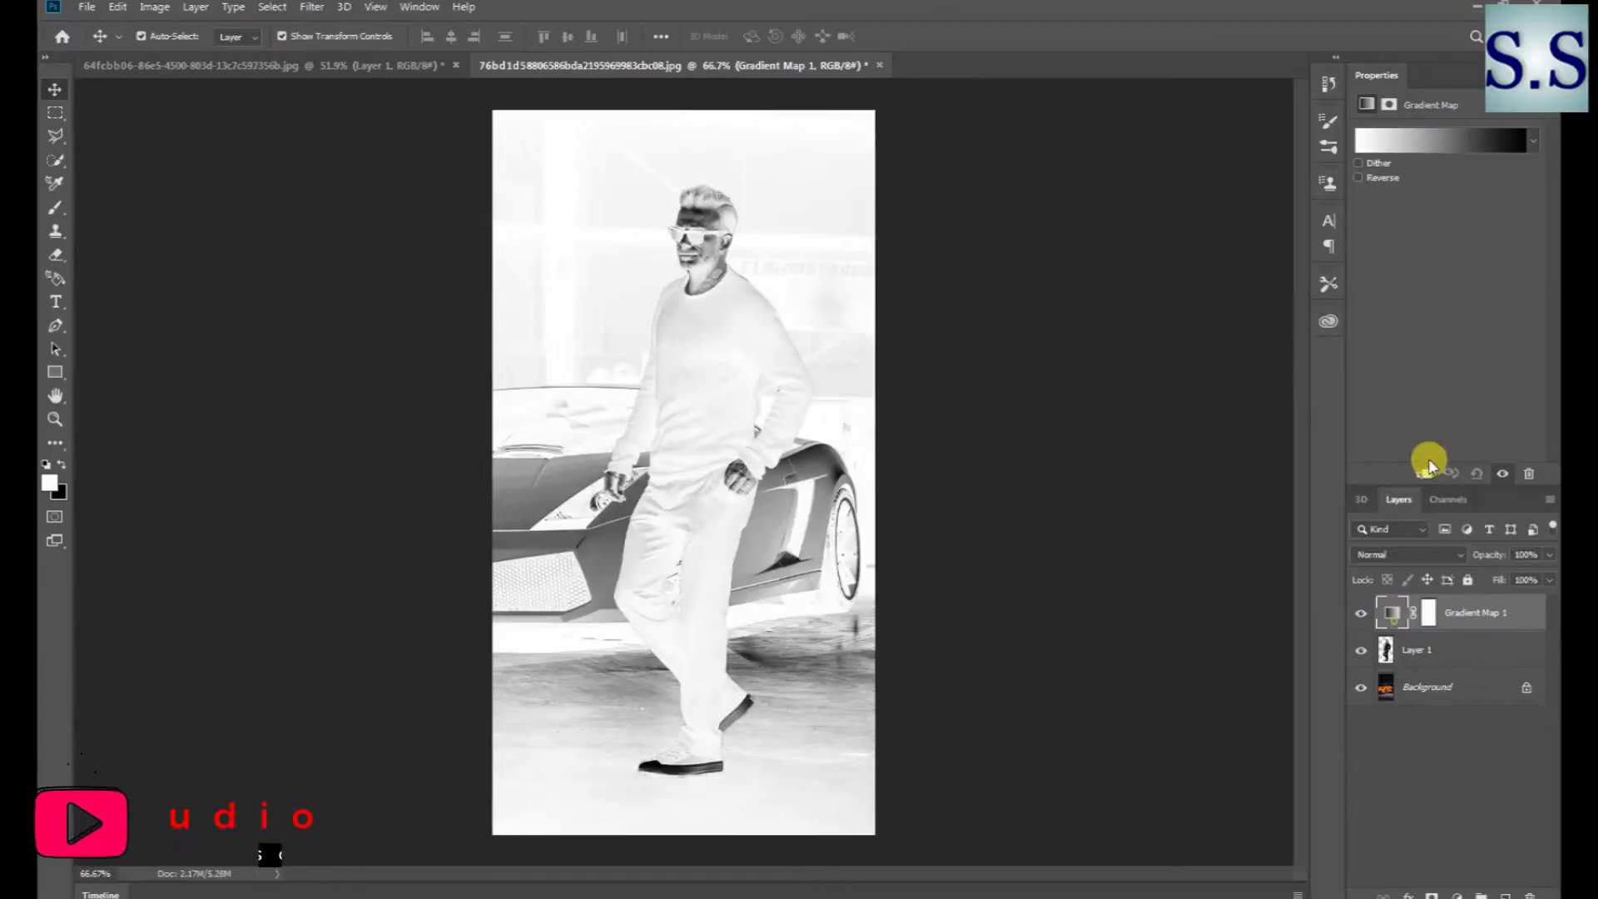
left_click(1480, 139)
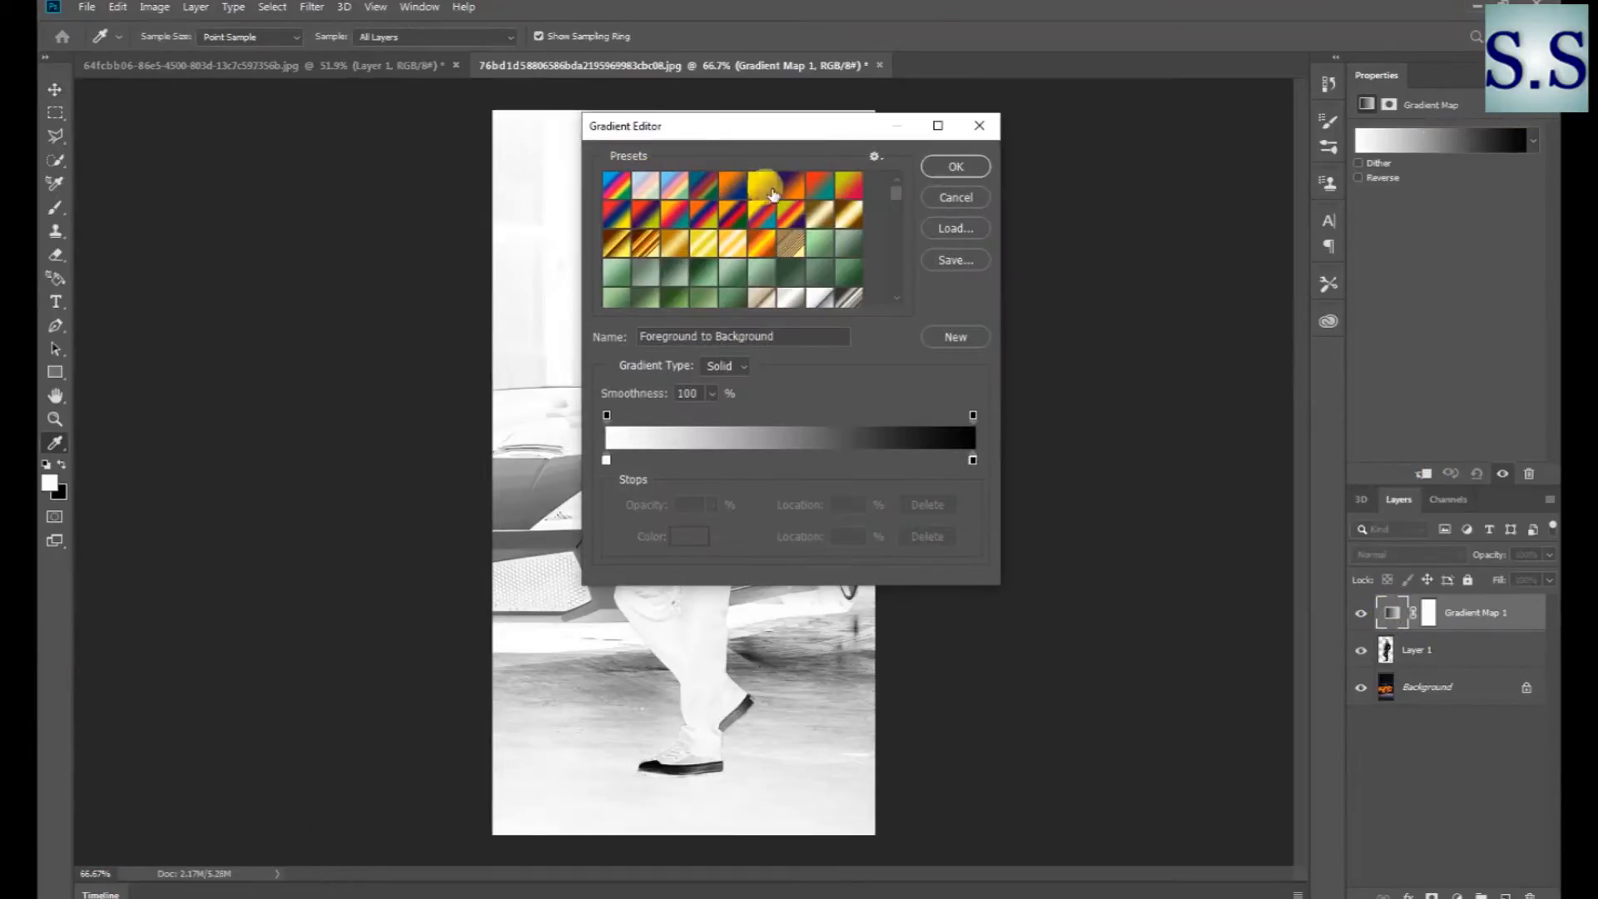
left_click_drag(897, 208, 901, 302)
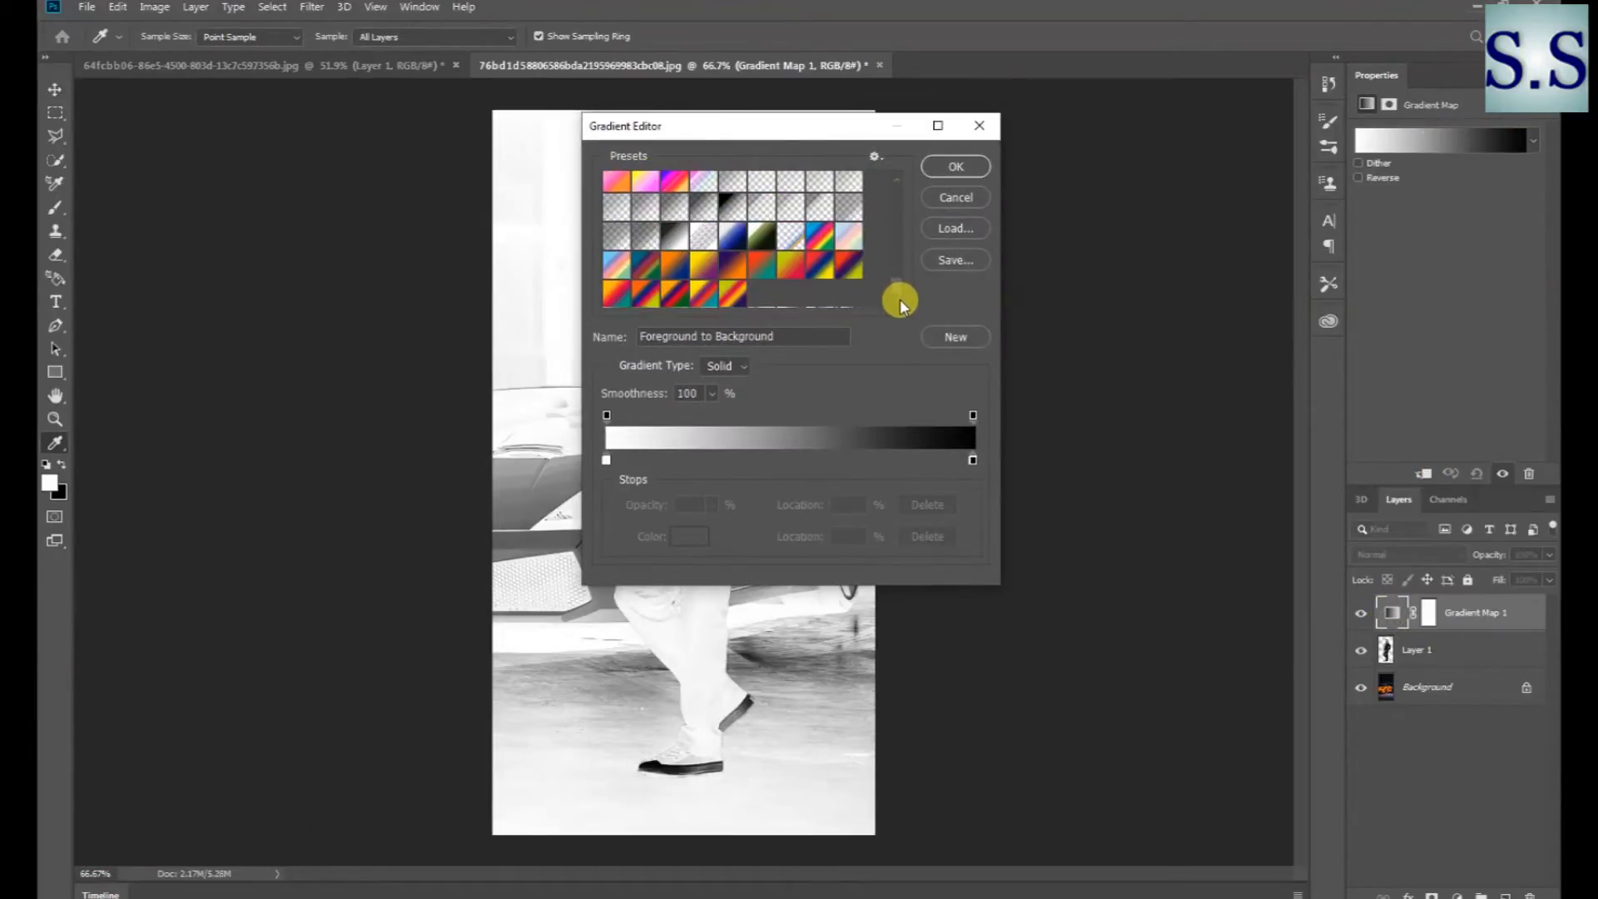
left_click(675, 268)
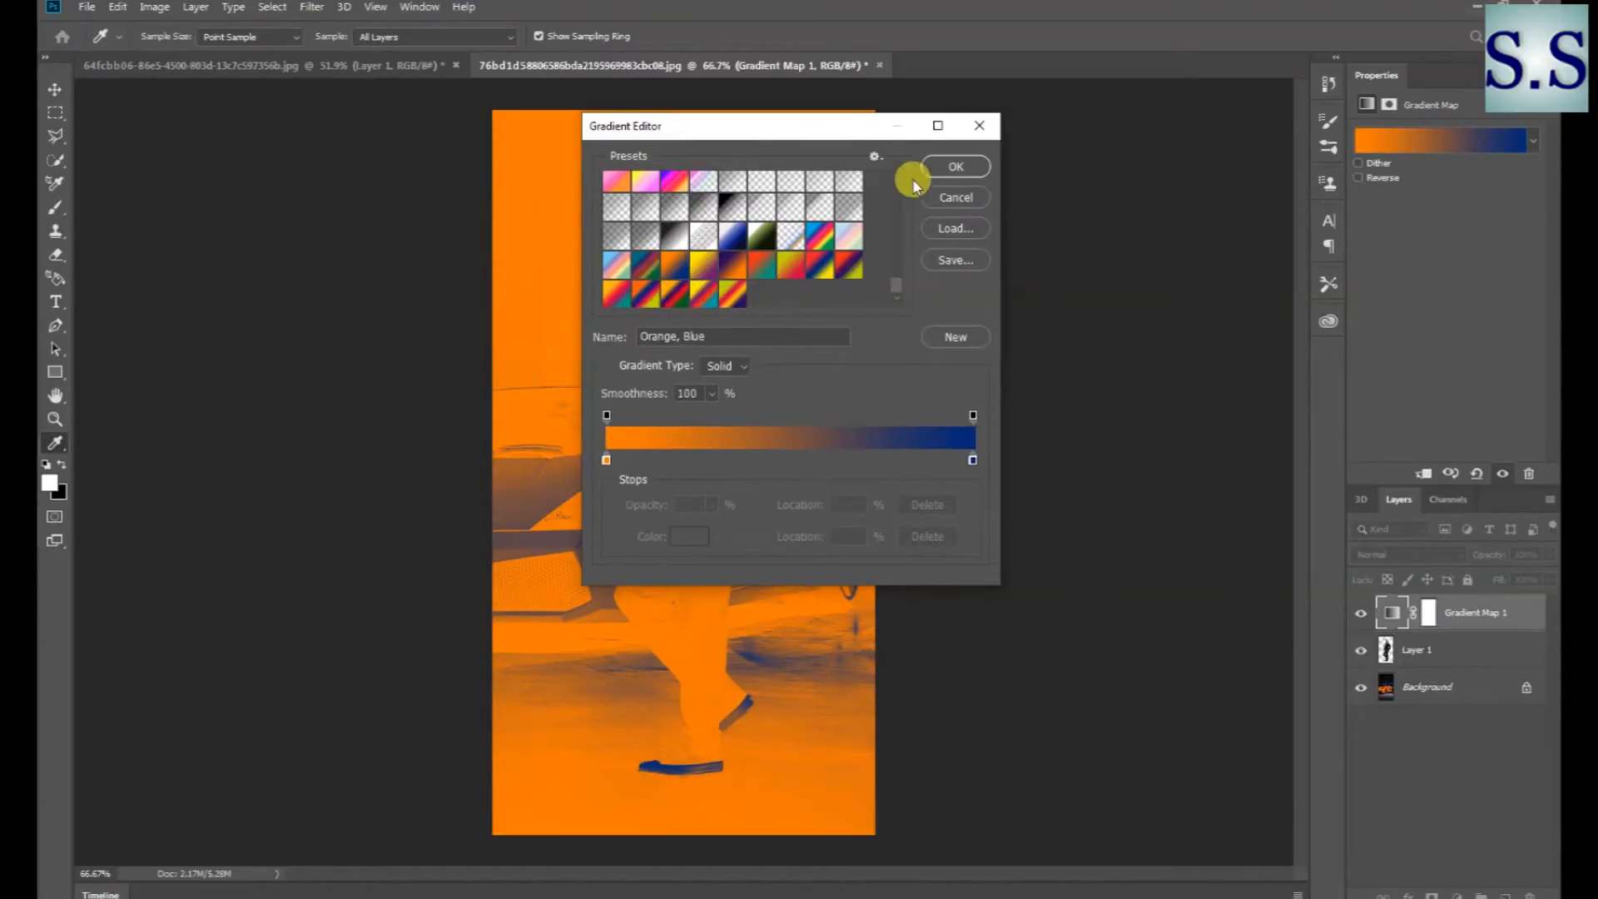
left_click(955, 168)
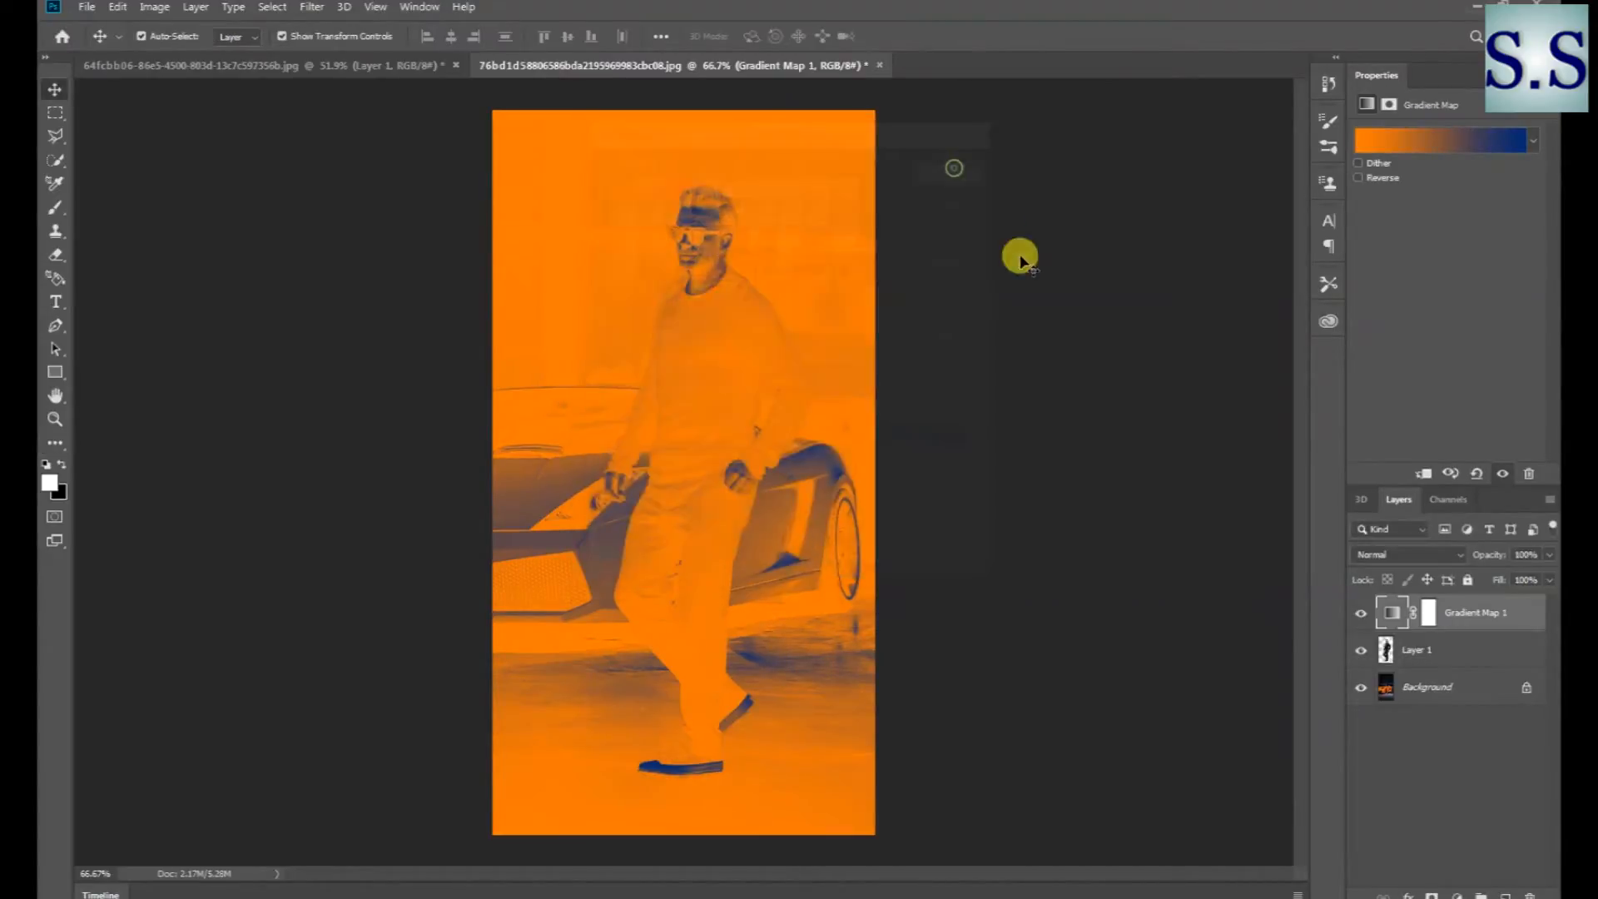
Set the gradient map layer's blend mode to Subtract and clip it to the man's layer
left_click(1455, 558)
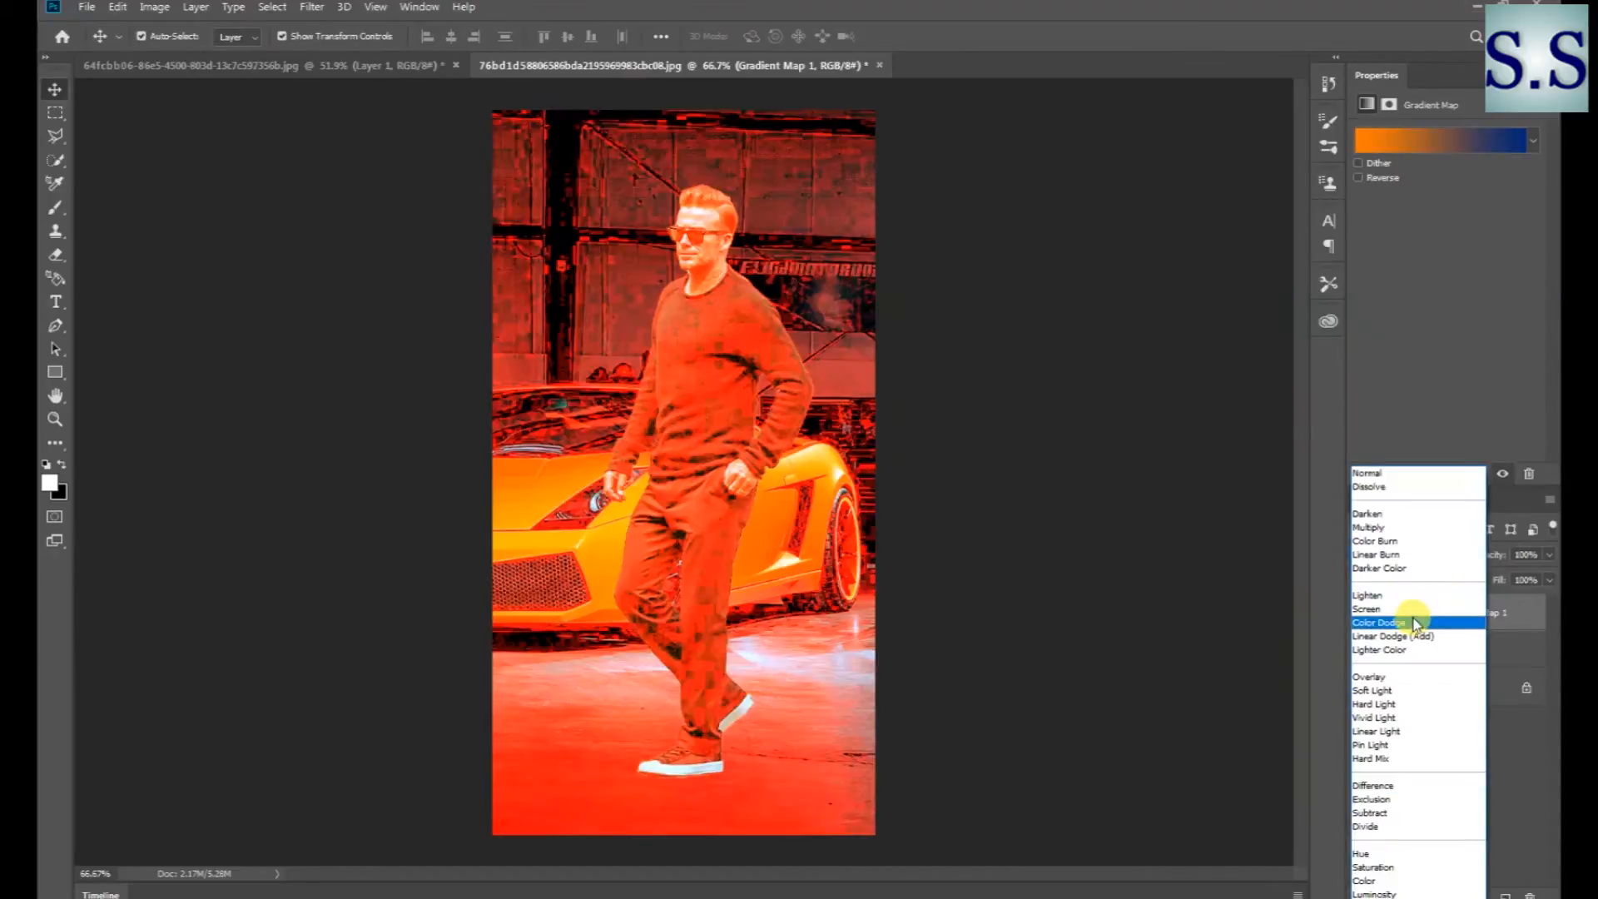
left_click(1378, 813)
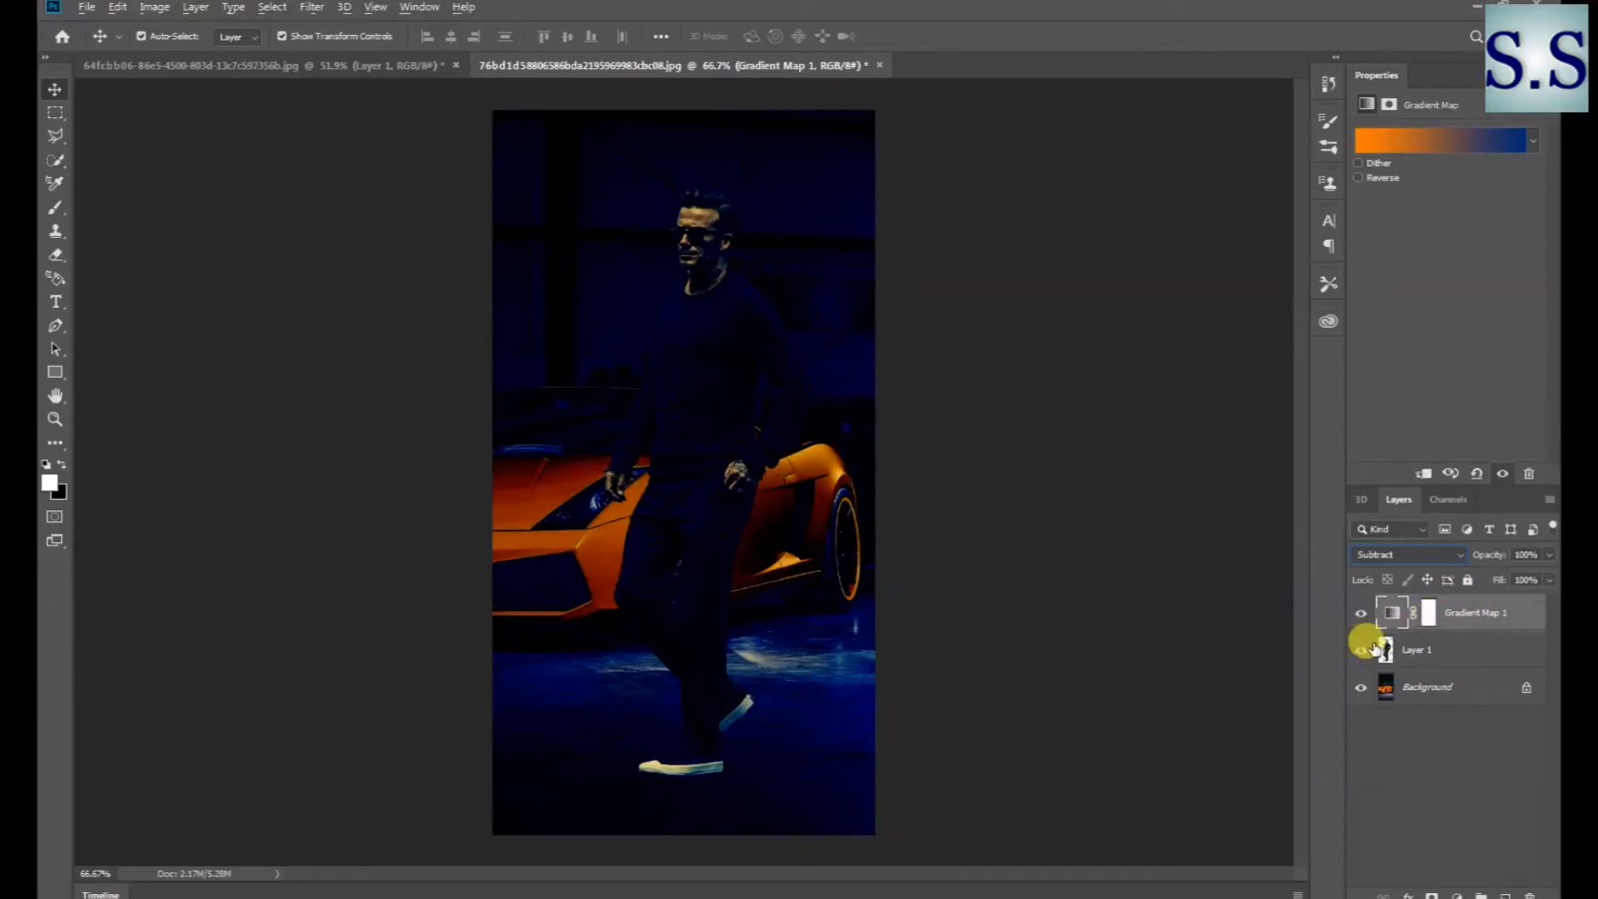
left_click(1390, 630, "alt")
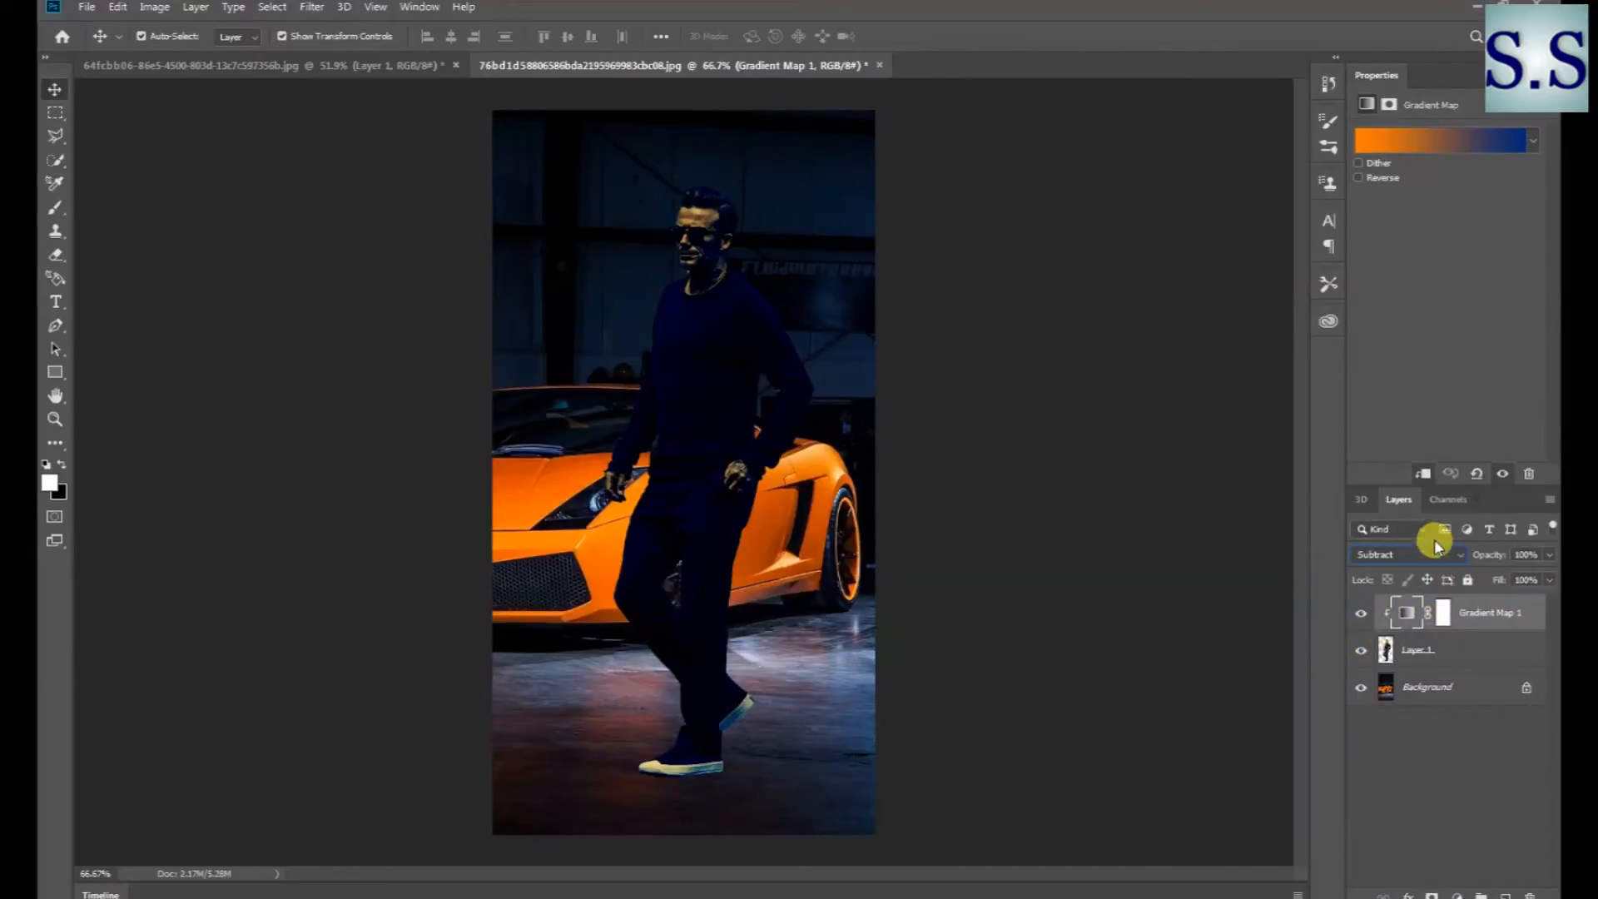
Reduce the clipped gradient map layer's opacity to about 38%
left_click(1553, 557)
left_click_drag(1537, 576, 1488, 581)
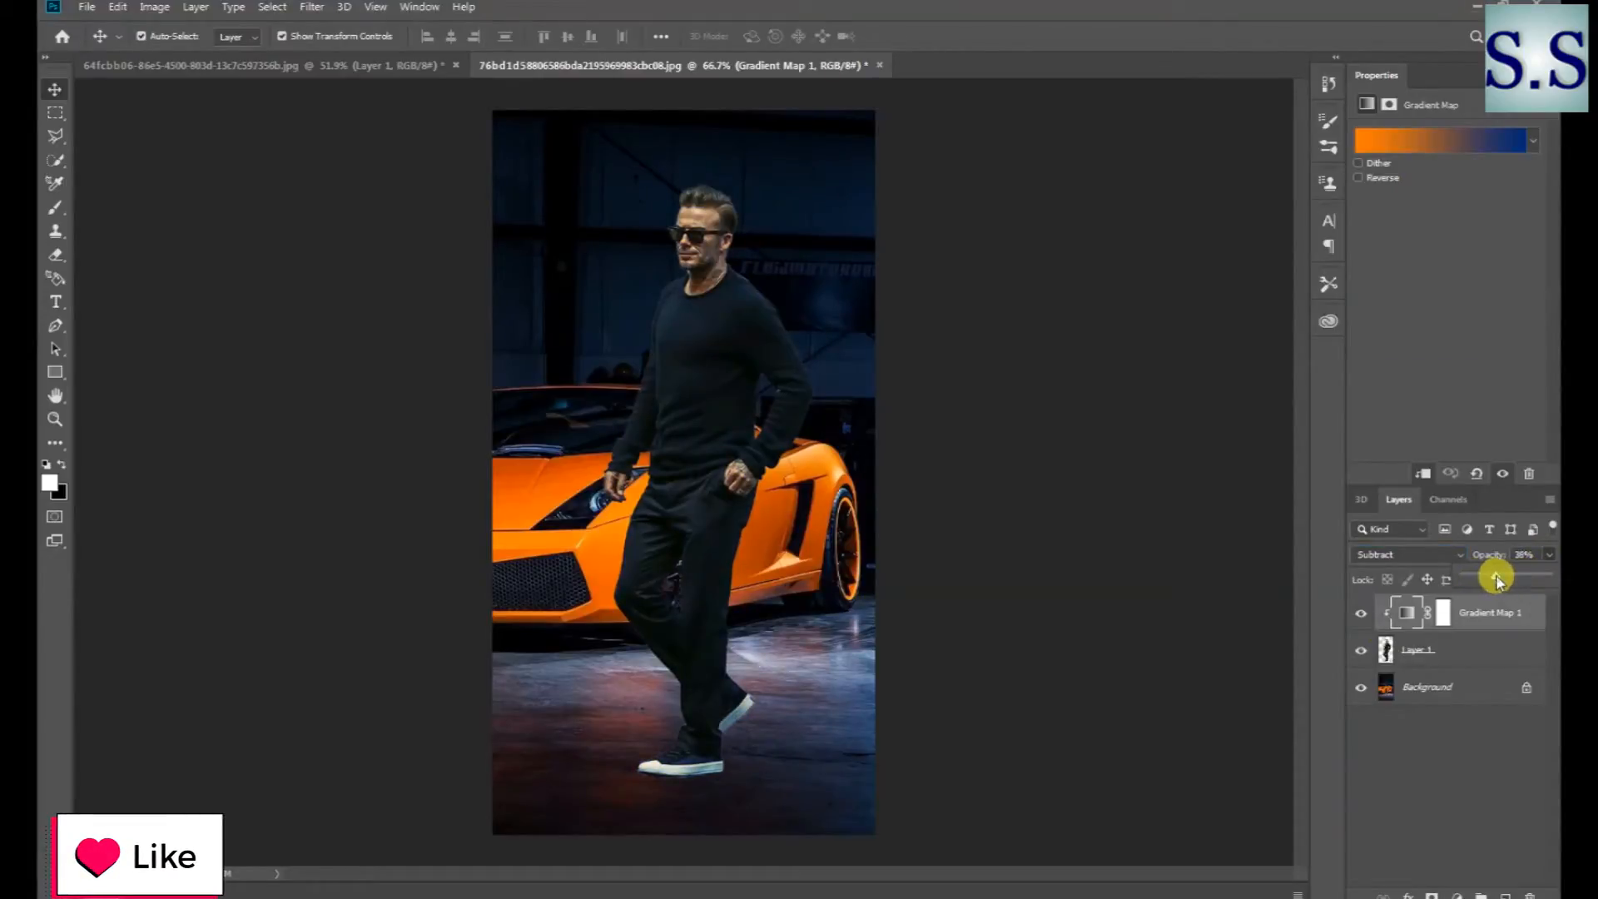
left_click(1095, 324)
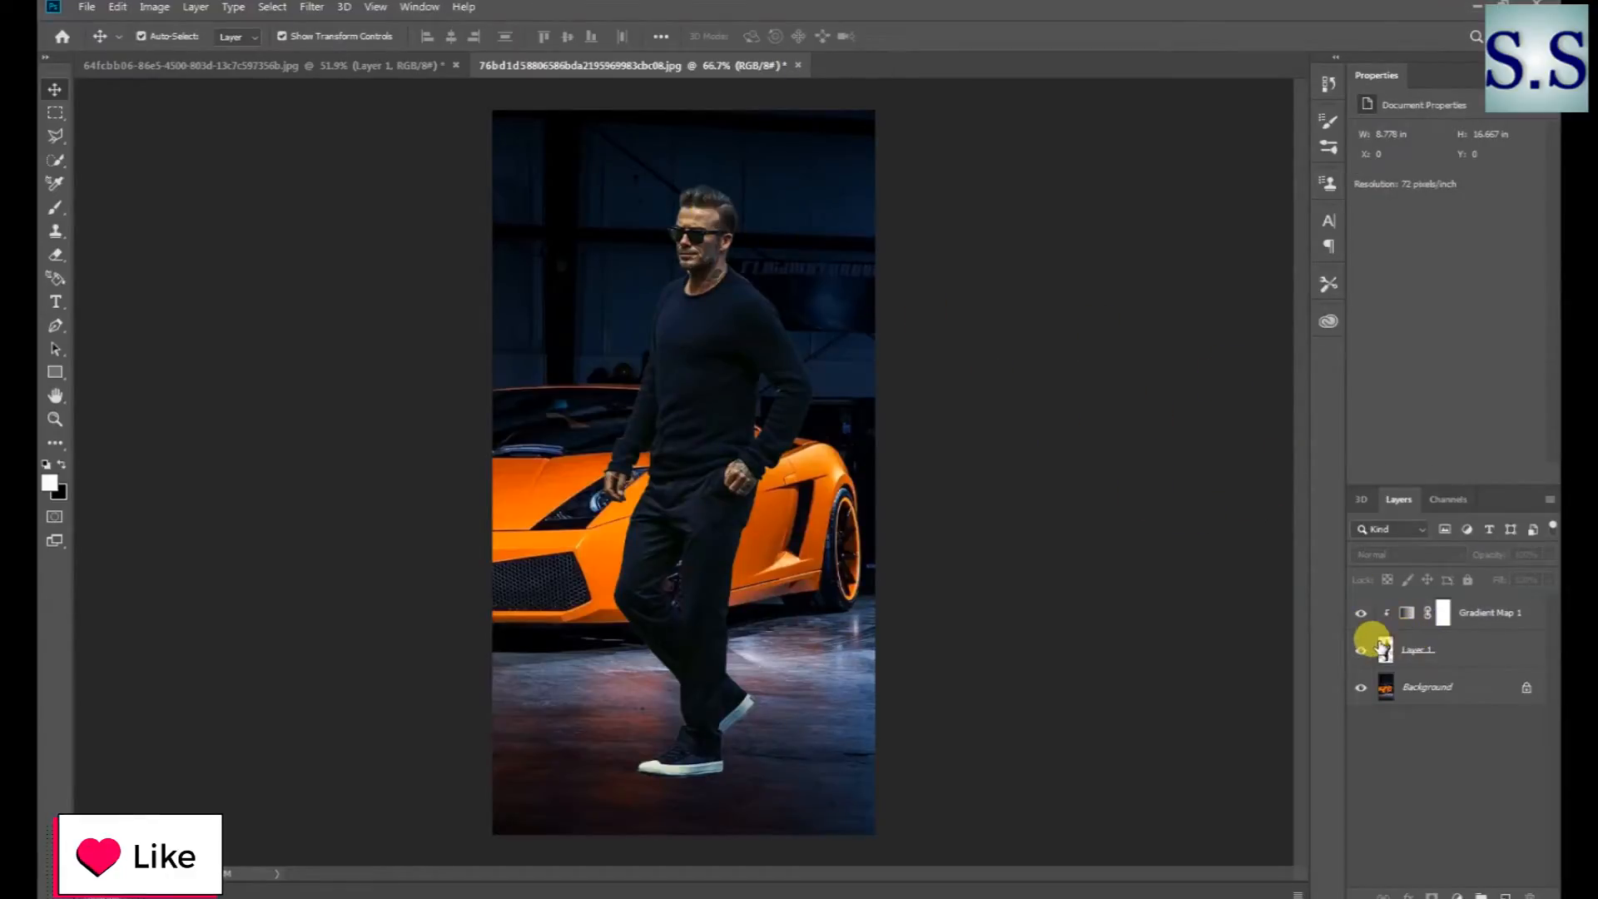
Paint black over the man's head on the gradient map's layer mask with a size 250 brush
left_click(1442, 615)
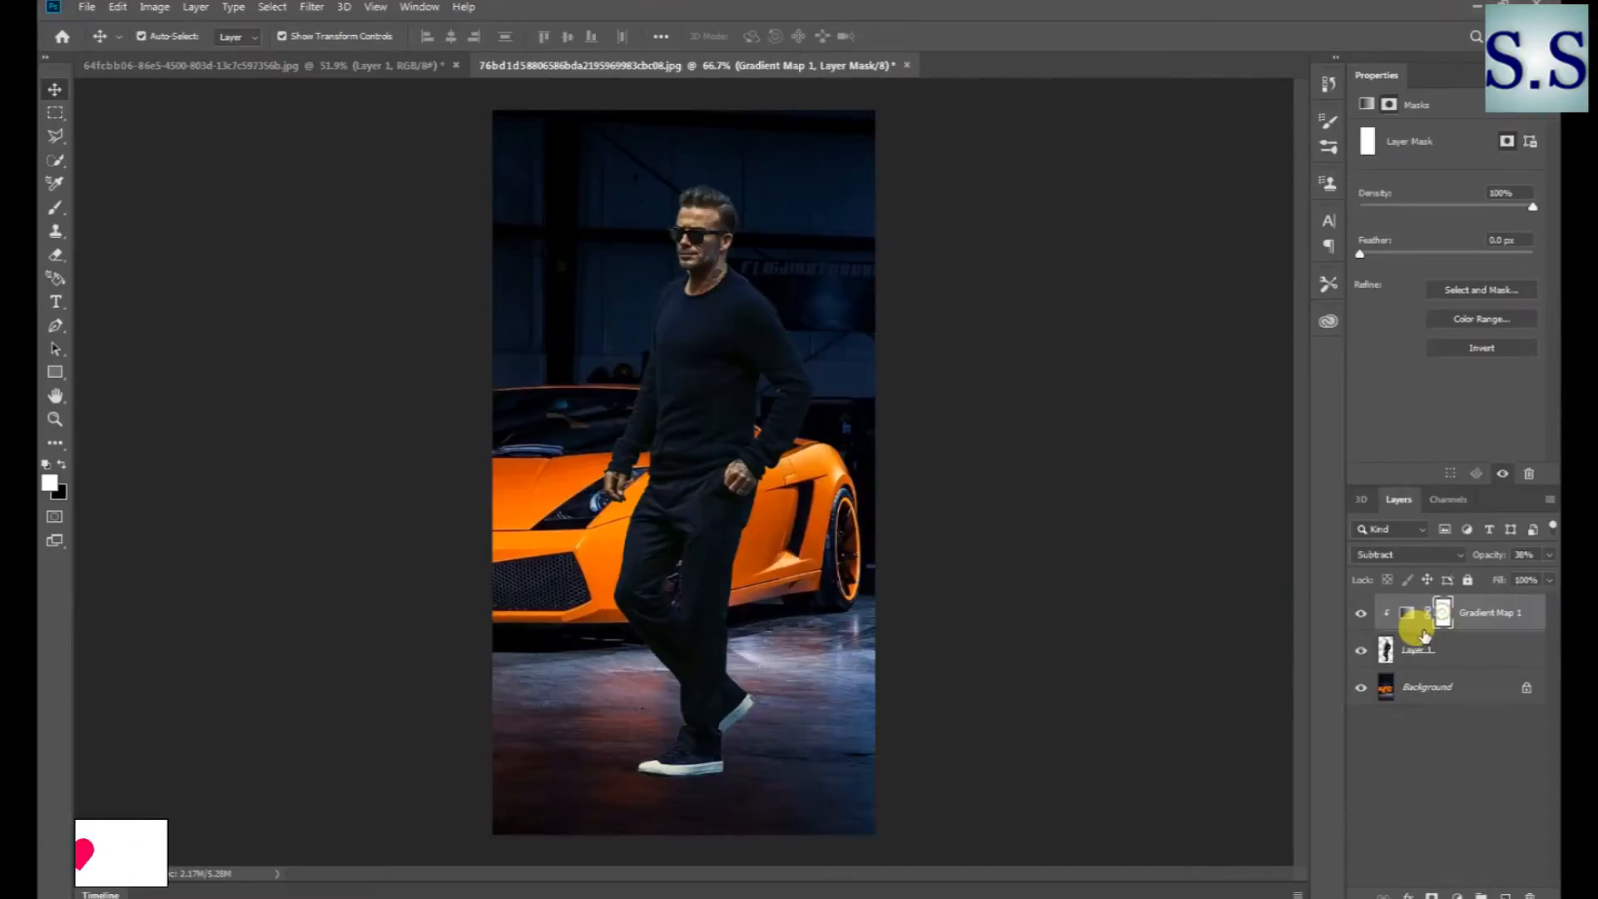
left_click(55, 208)
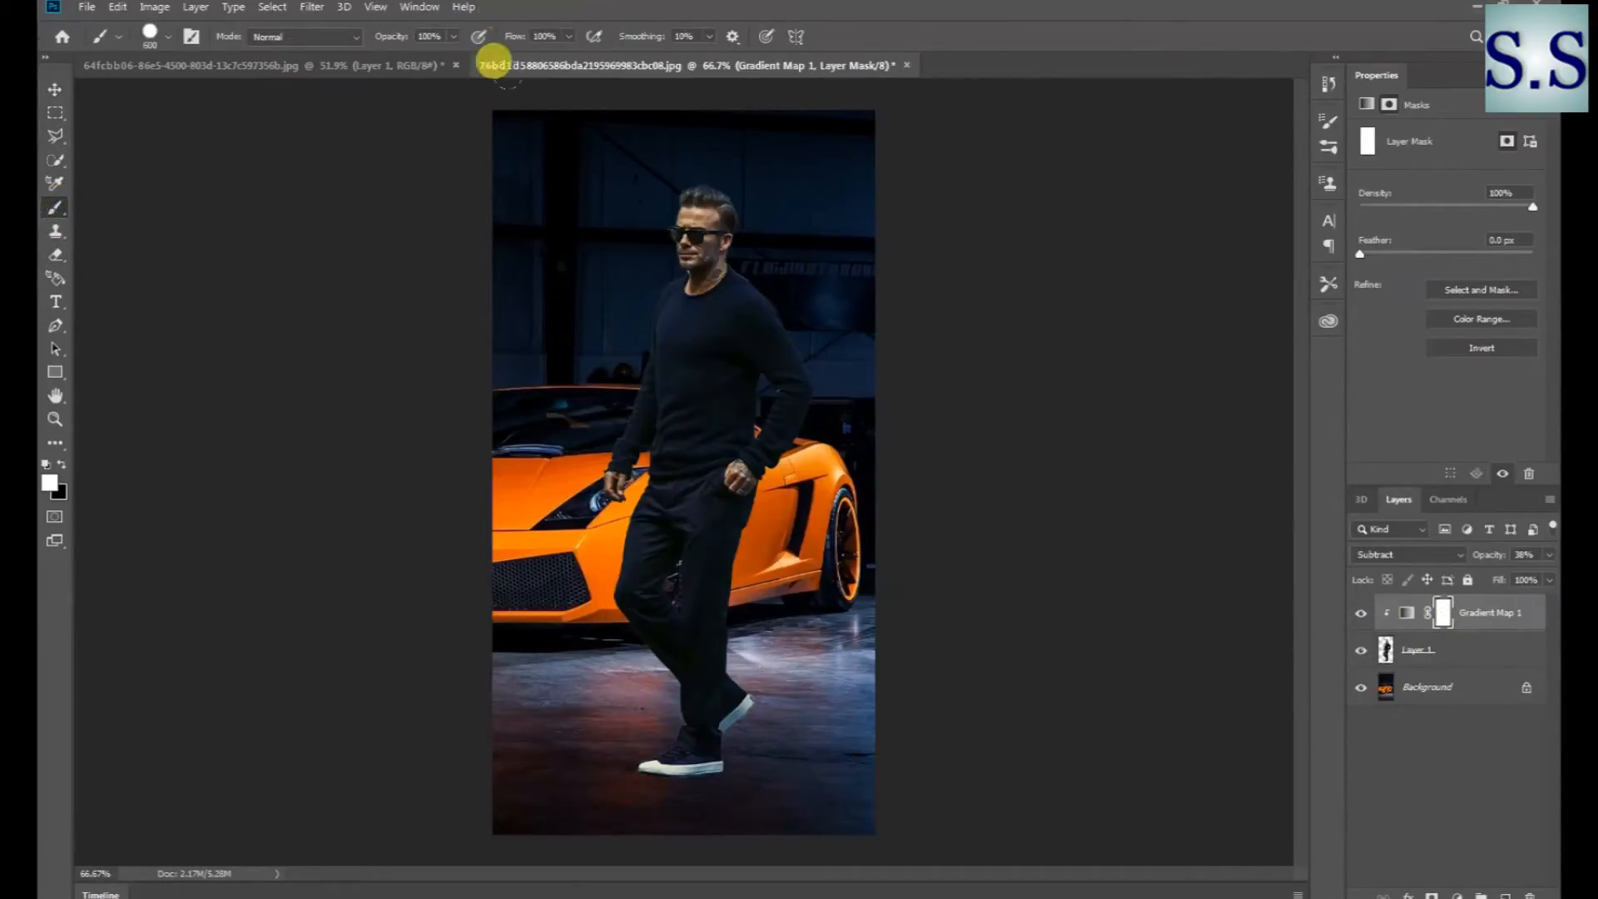
key("bracketleft")
key("bracketleft")
key("bracketleft")
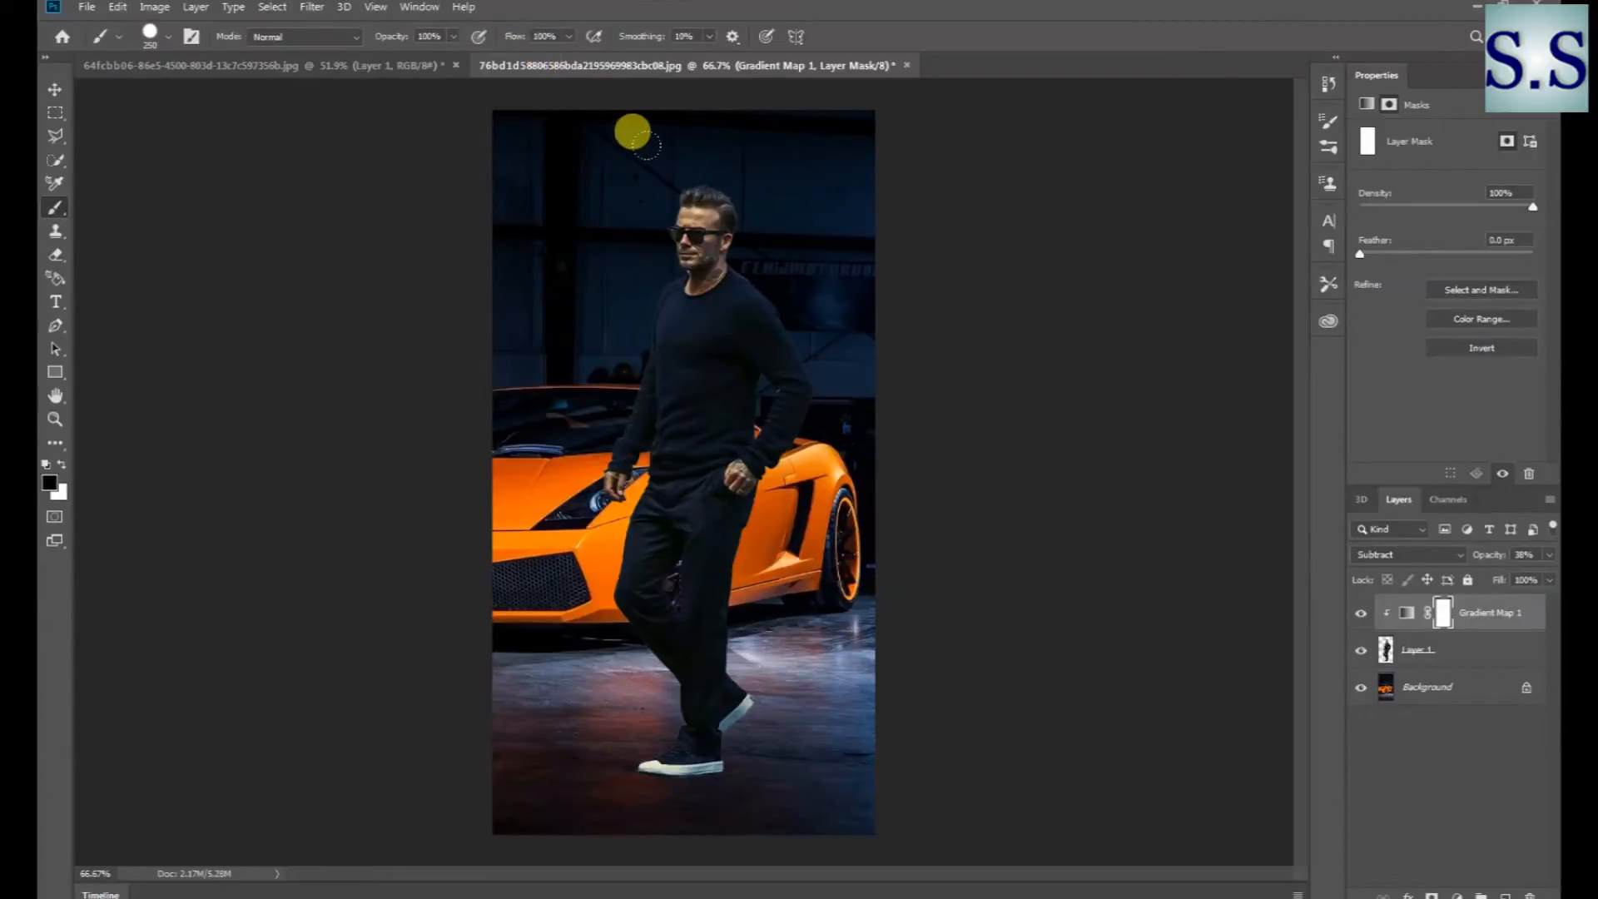
left_click(706, 208)
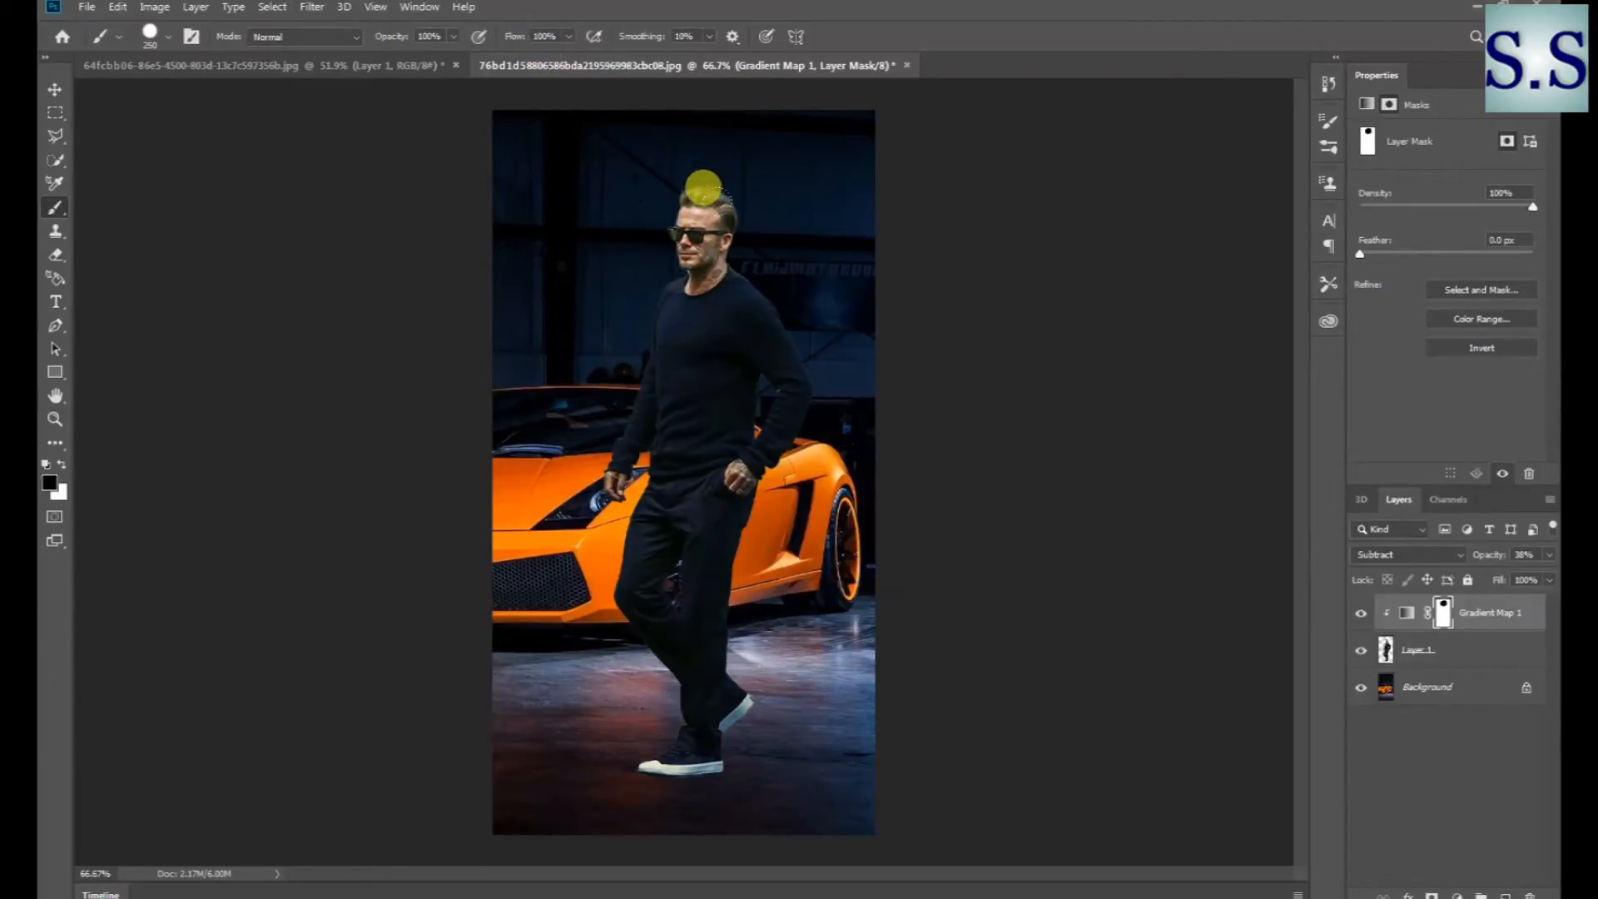
Undo the black strokes painted over the man's head on the gradient map's layer mask
key("ctrl+z")
key("ctrl+z")
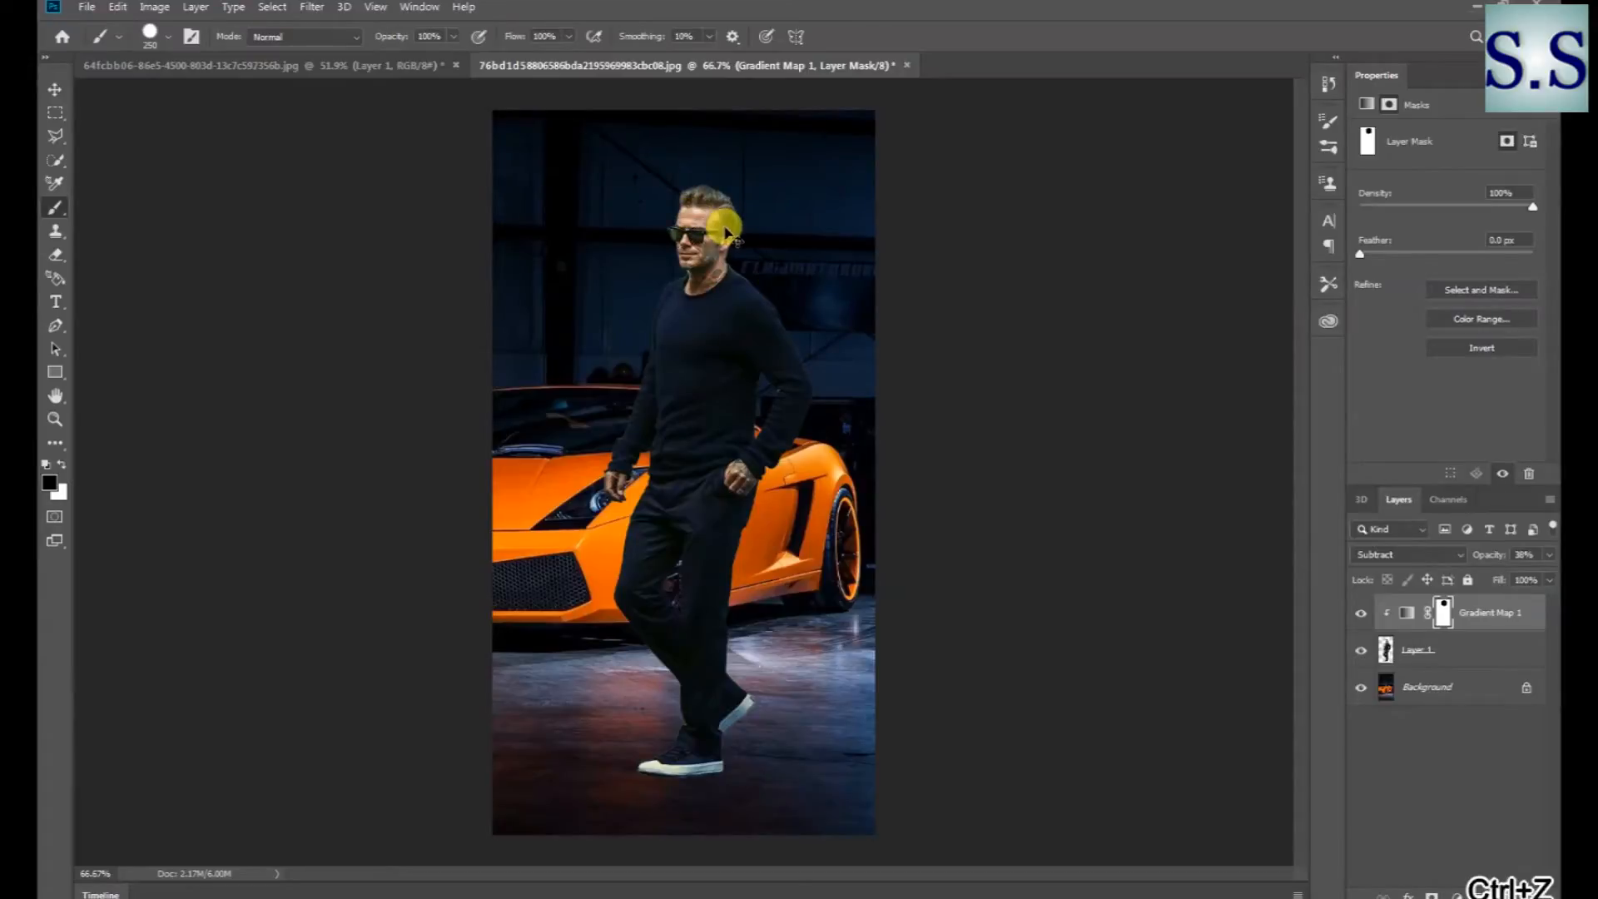
key("ctrl+space")
left_click_drag(683, 228, 762, 342)
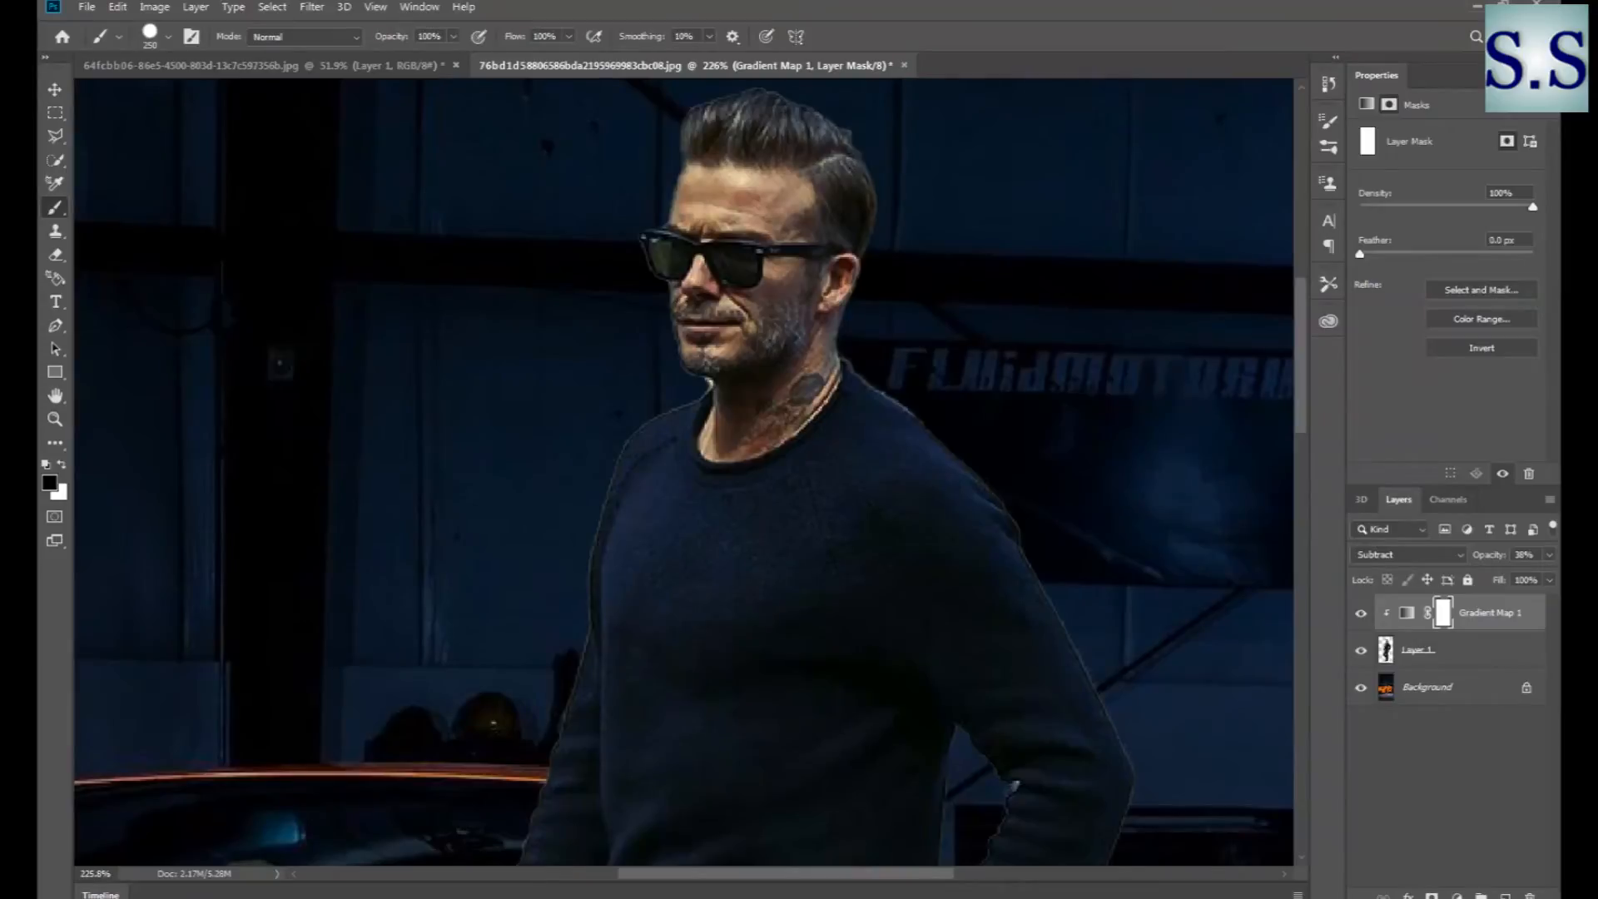
Paint black more precisely over the man's hair, face, neck and hands on the gradient map's mask, using progressively smaller brush sizes
key("ctrl+shift+z")
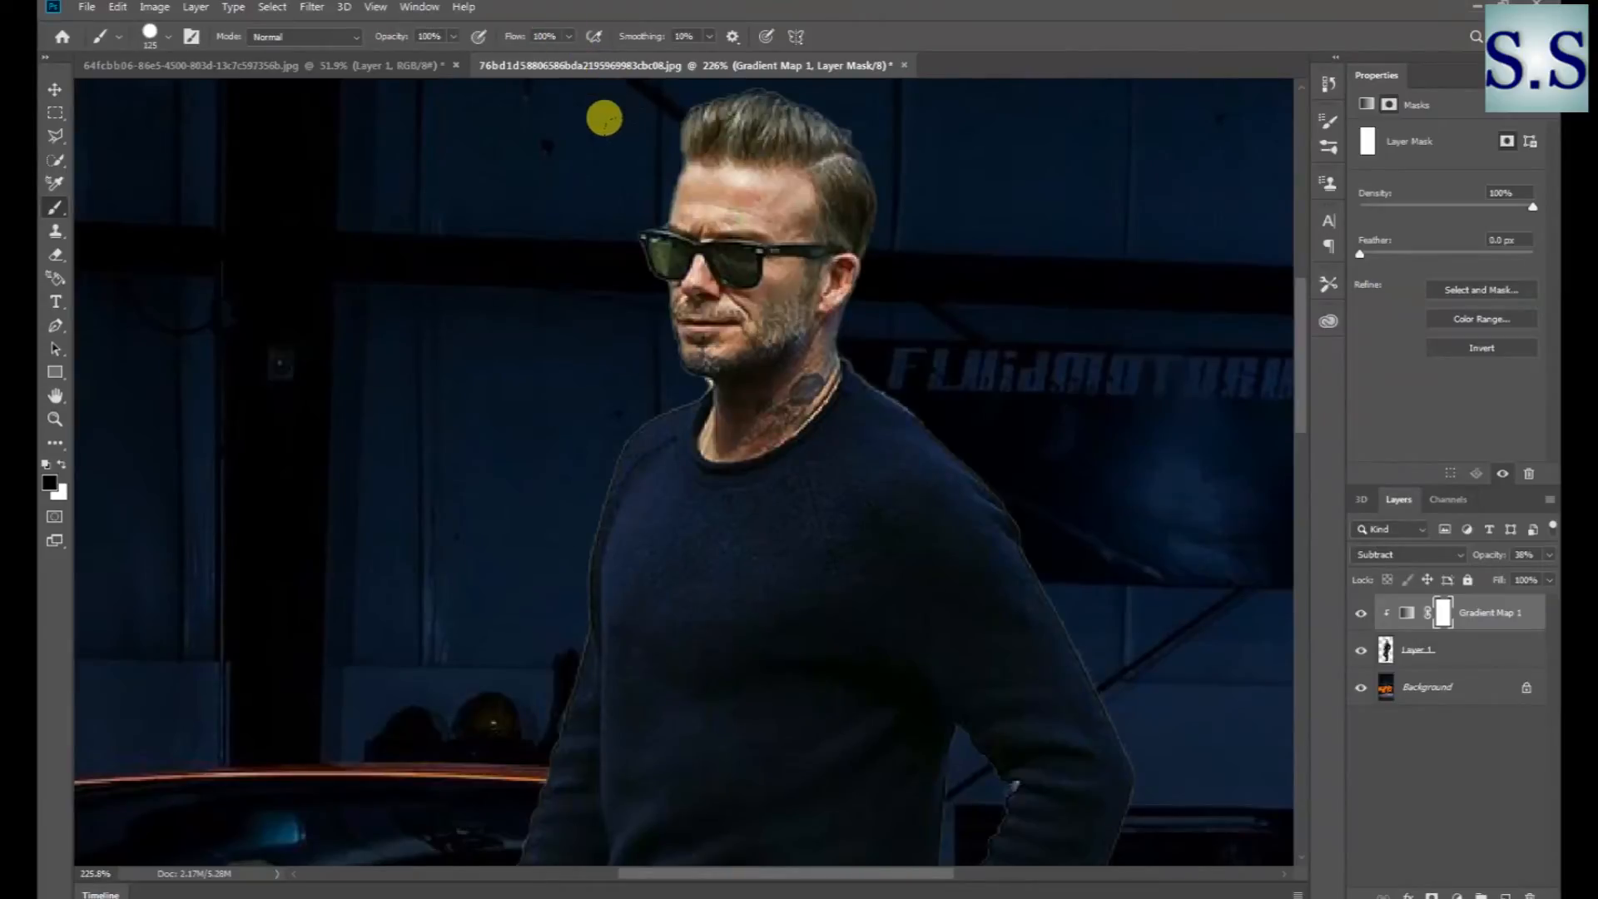
key("ctrl+shift+z")
key("bracketleft")
key("bracketleft")
key("bracketleft")
key("bracketleft")
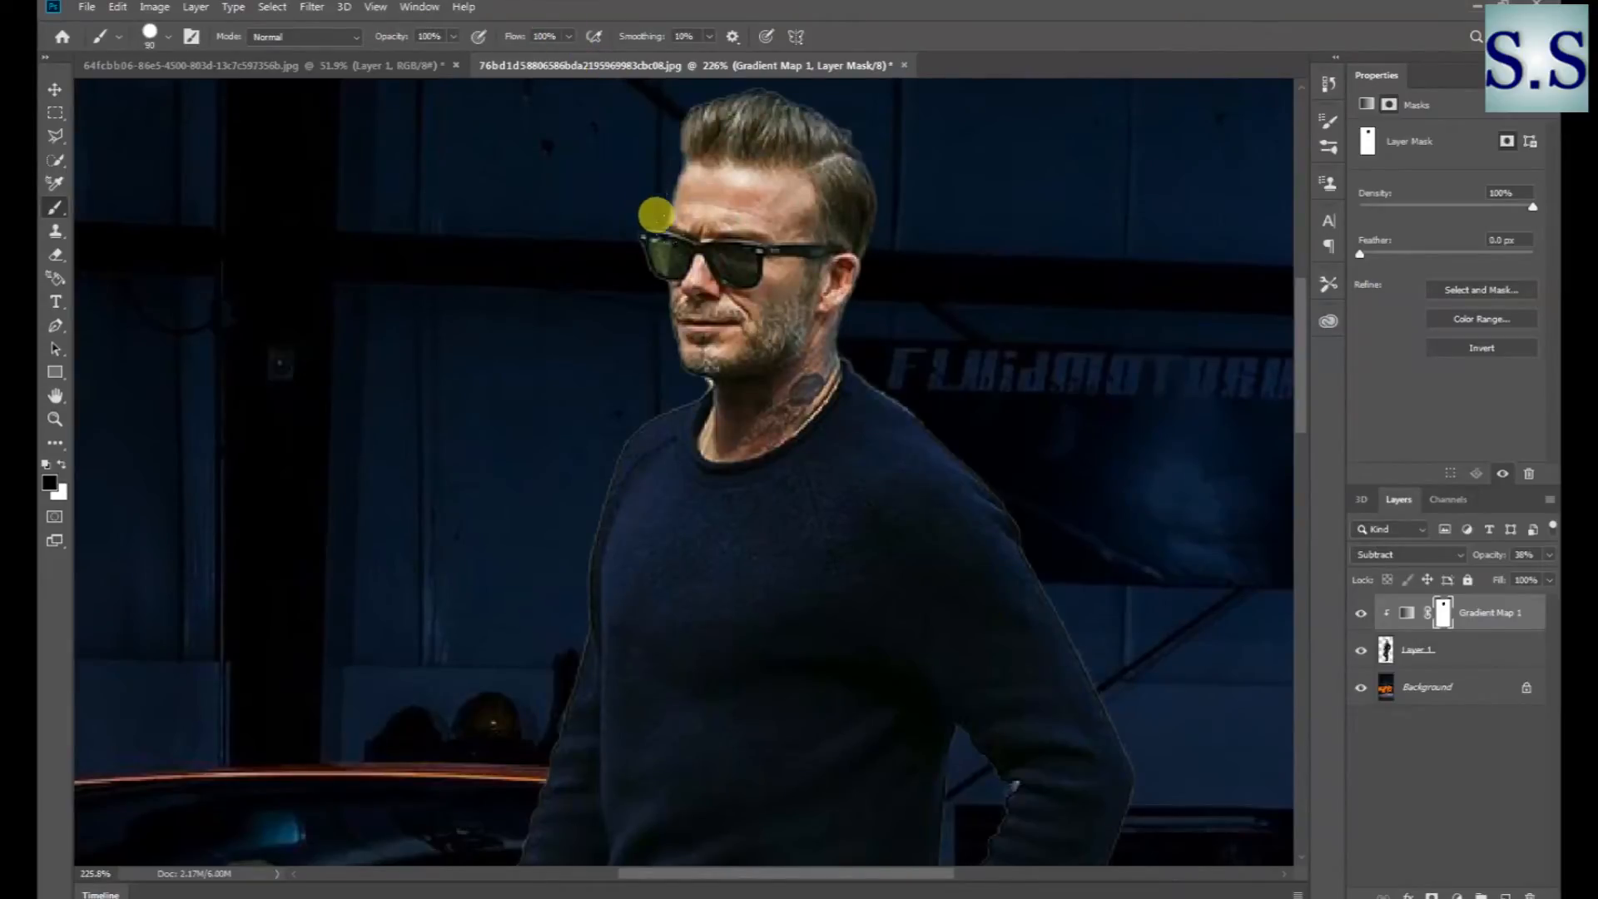
key("bracketleft")
key("bracketleft")
key("bracketleft")
key("bracketleft")
key("bracketleft")
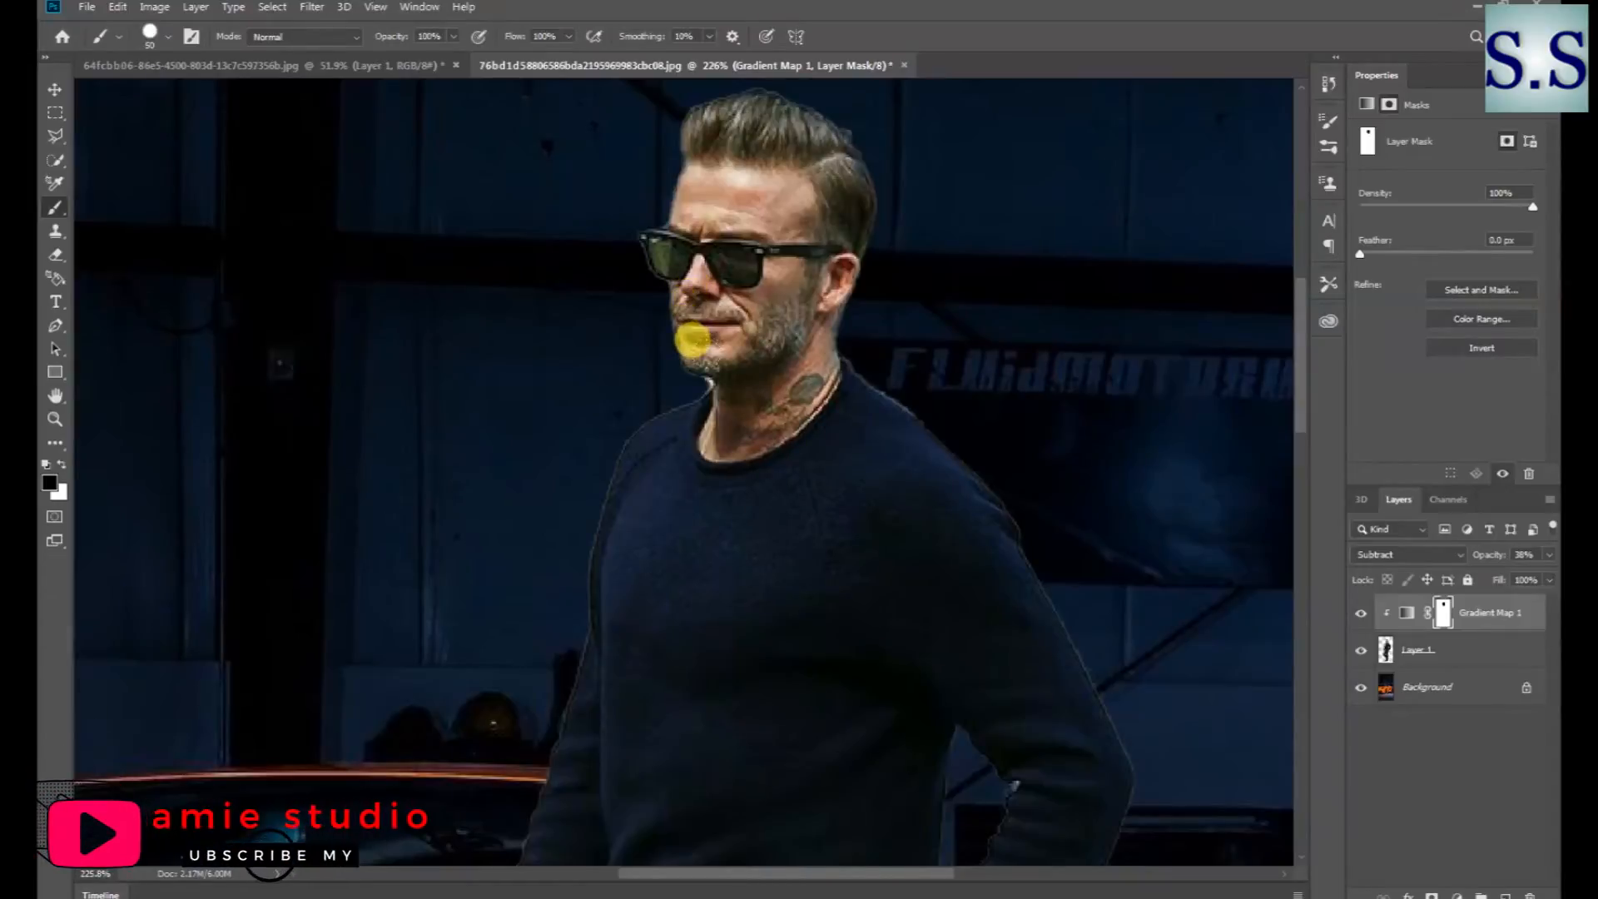
mouse_move(714, 403)
left_mouse_down()
mouse_move(731, 423)
mouse_move(732, 339)
mouse_move(771, 303)
mouse_move(799, 314)
left_mouse_up()
key("ctrl+space")
left_click_drag(835, 399, 746, 271)
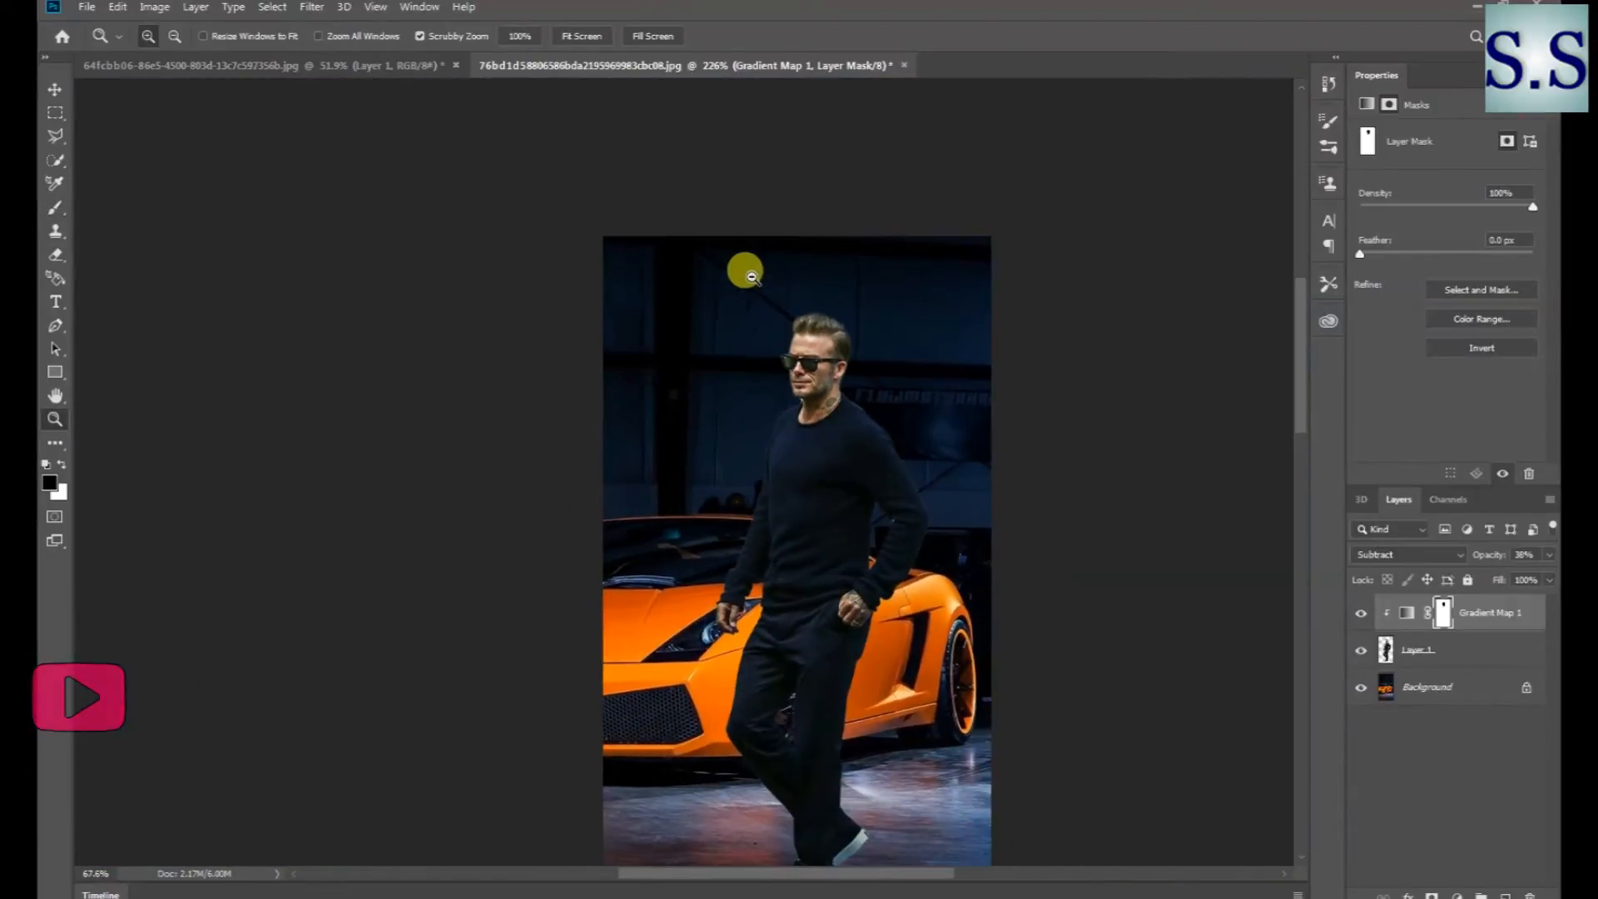
key("ctrl+0")
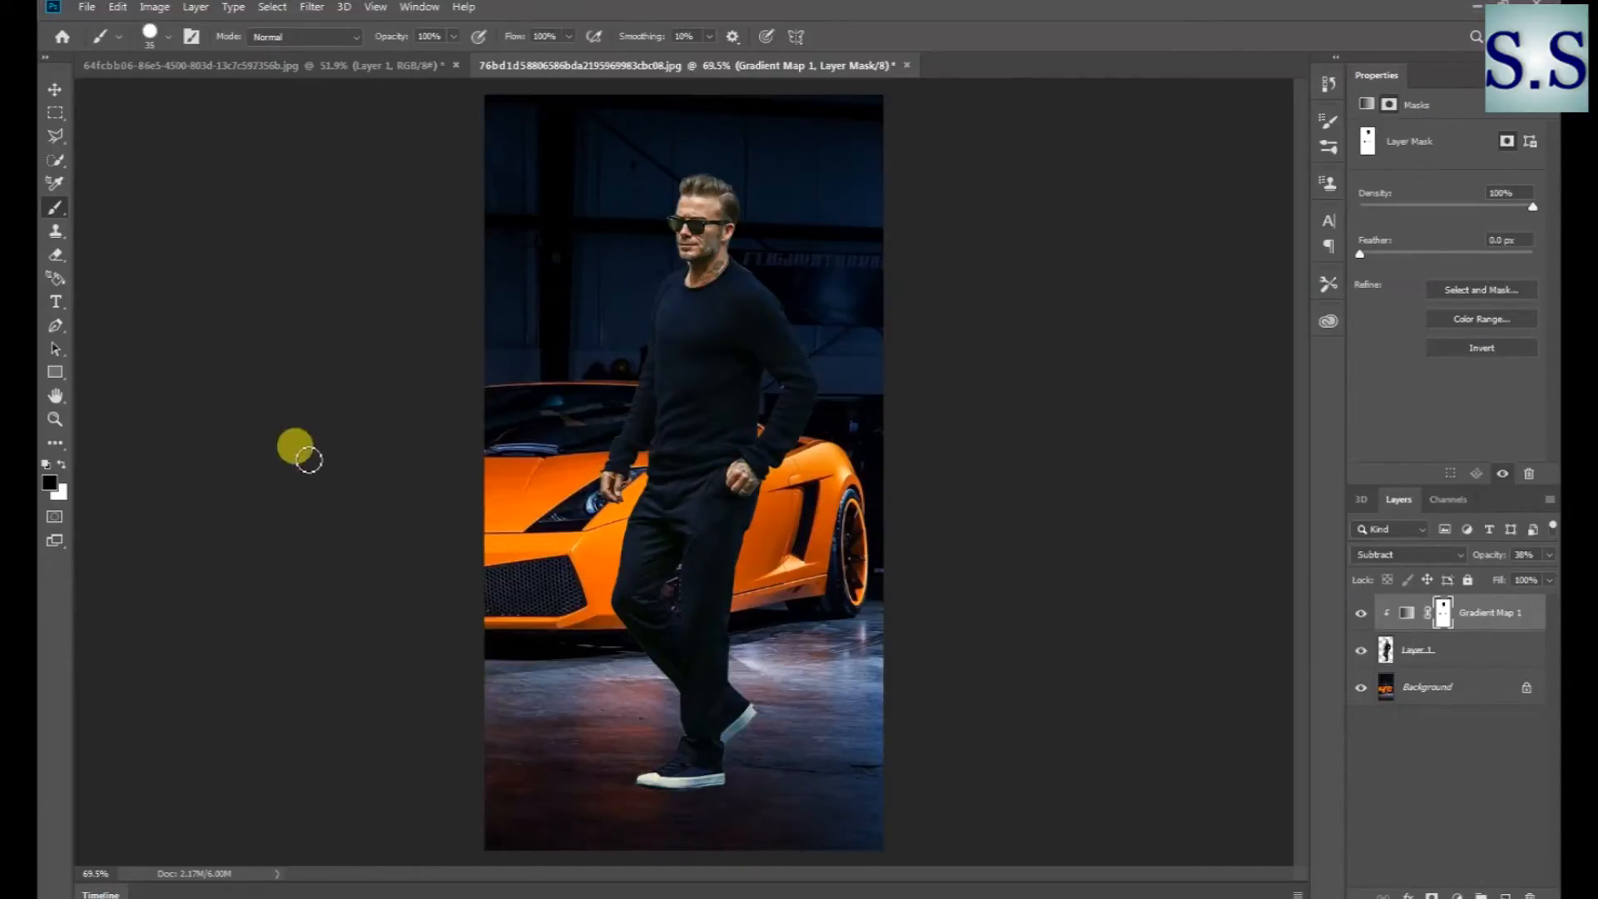
Merge the clipped gradient map layer down into the man's layer
left_click(54, 92)
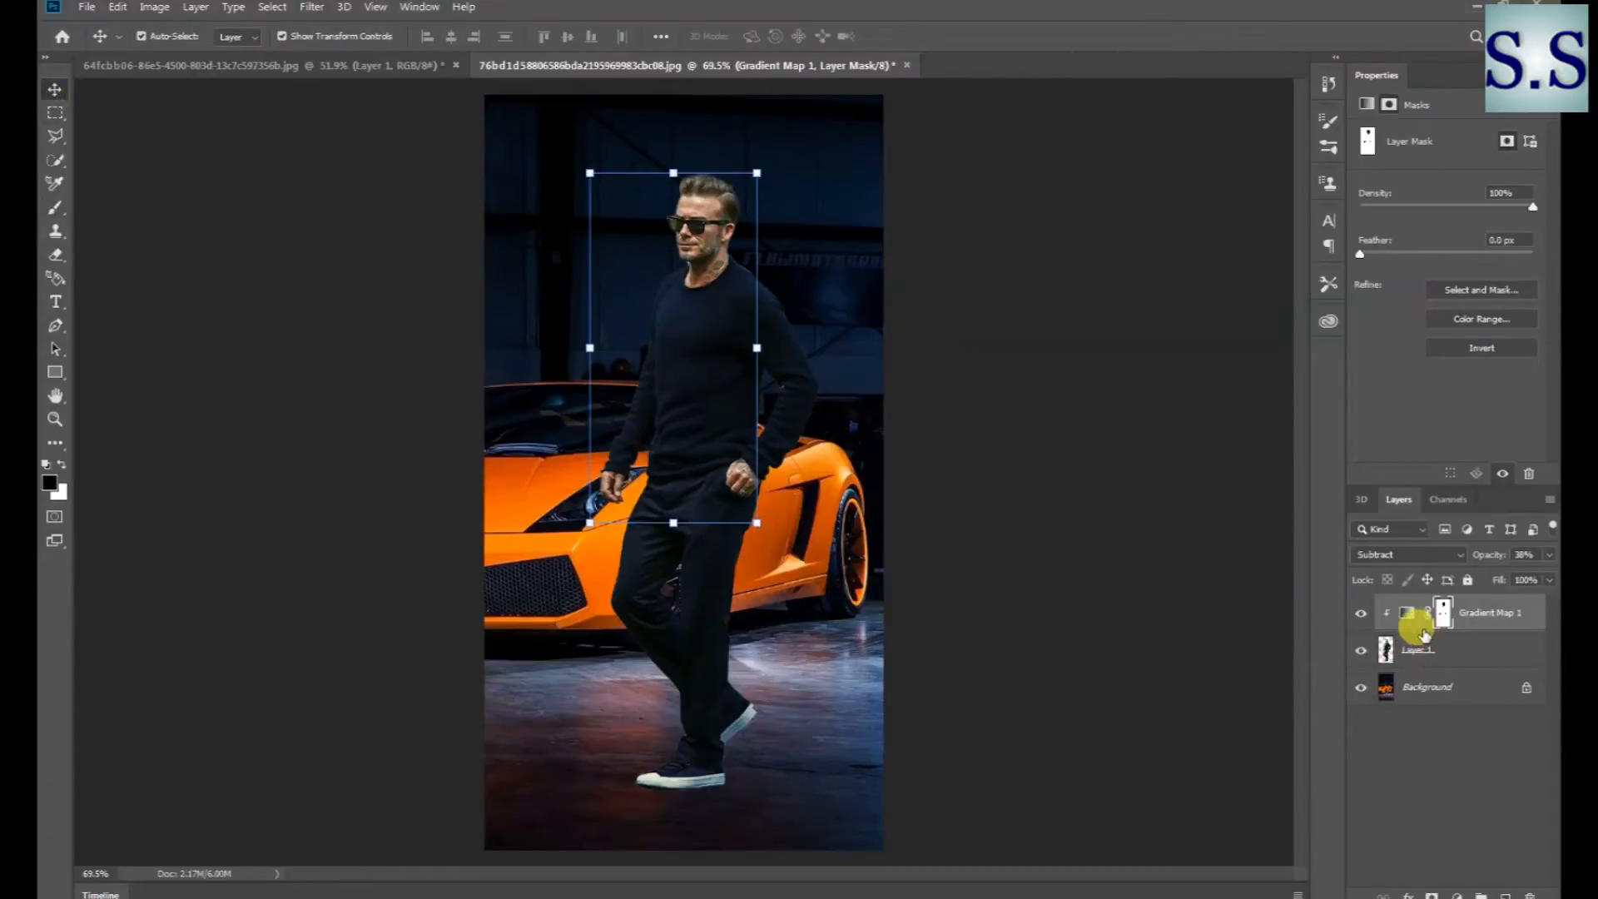
right_click(1485, 615)
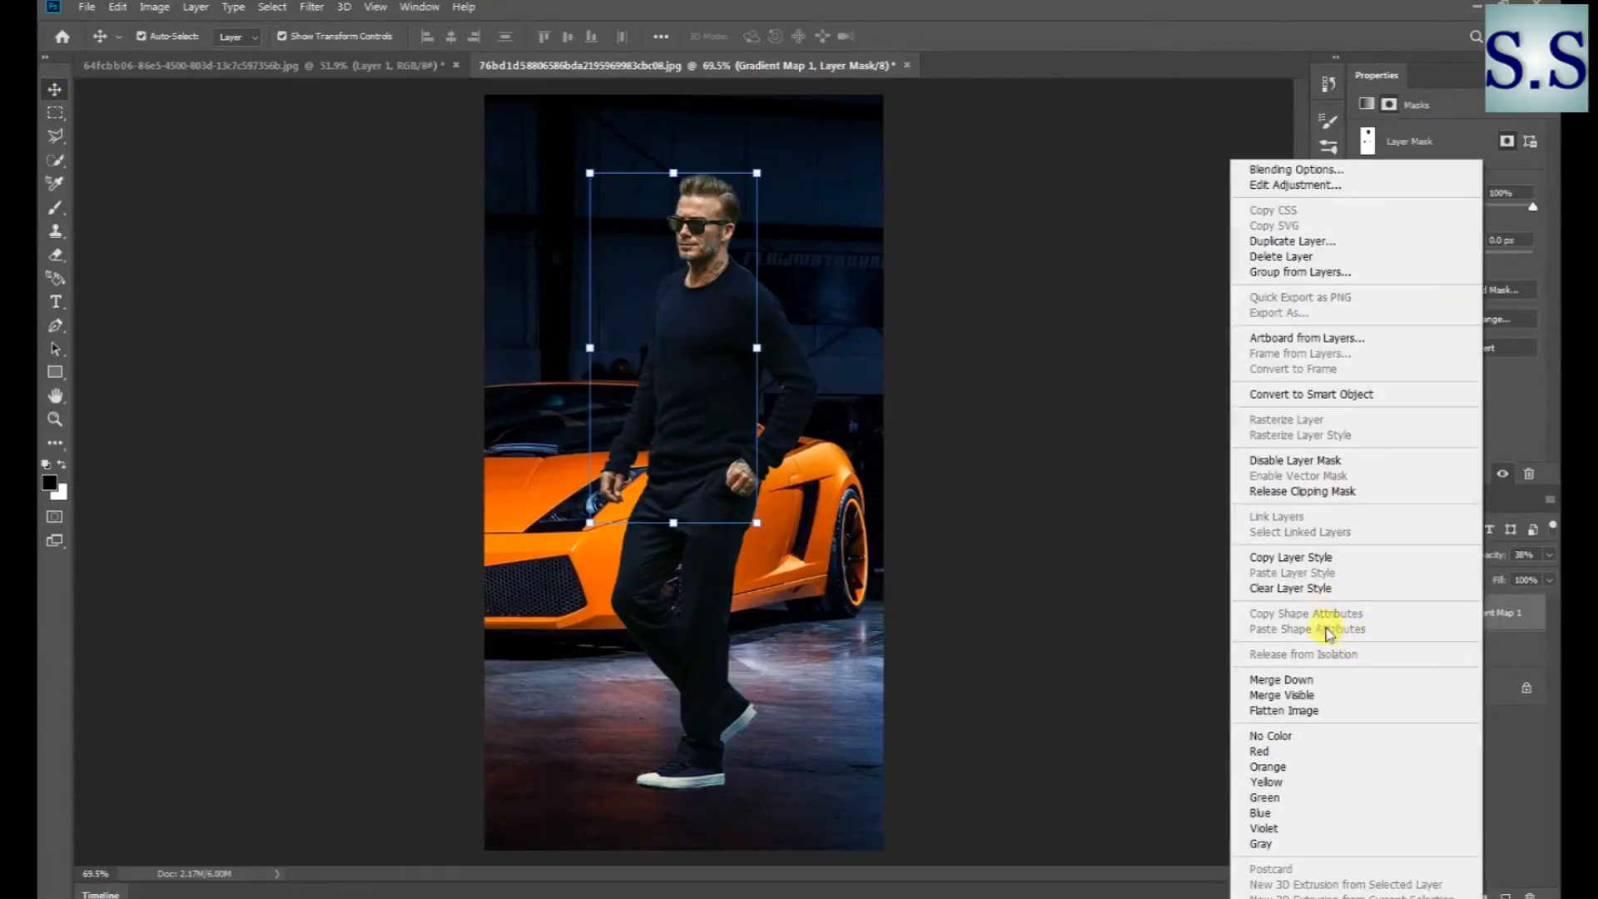
left_click(1331, 681)
left_click(1539, 769)
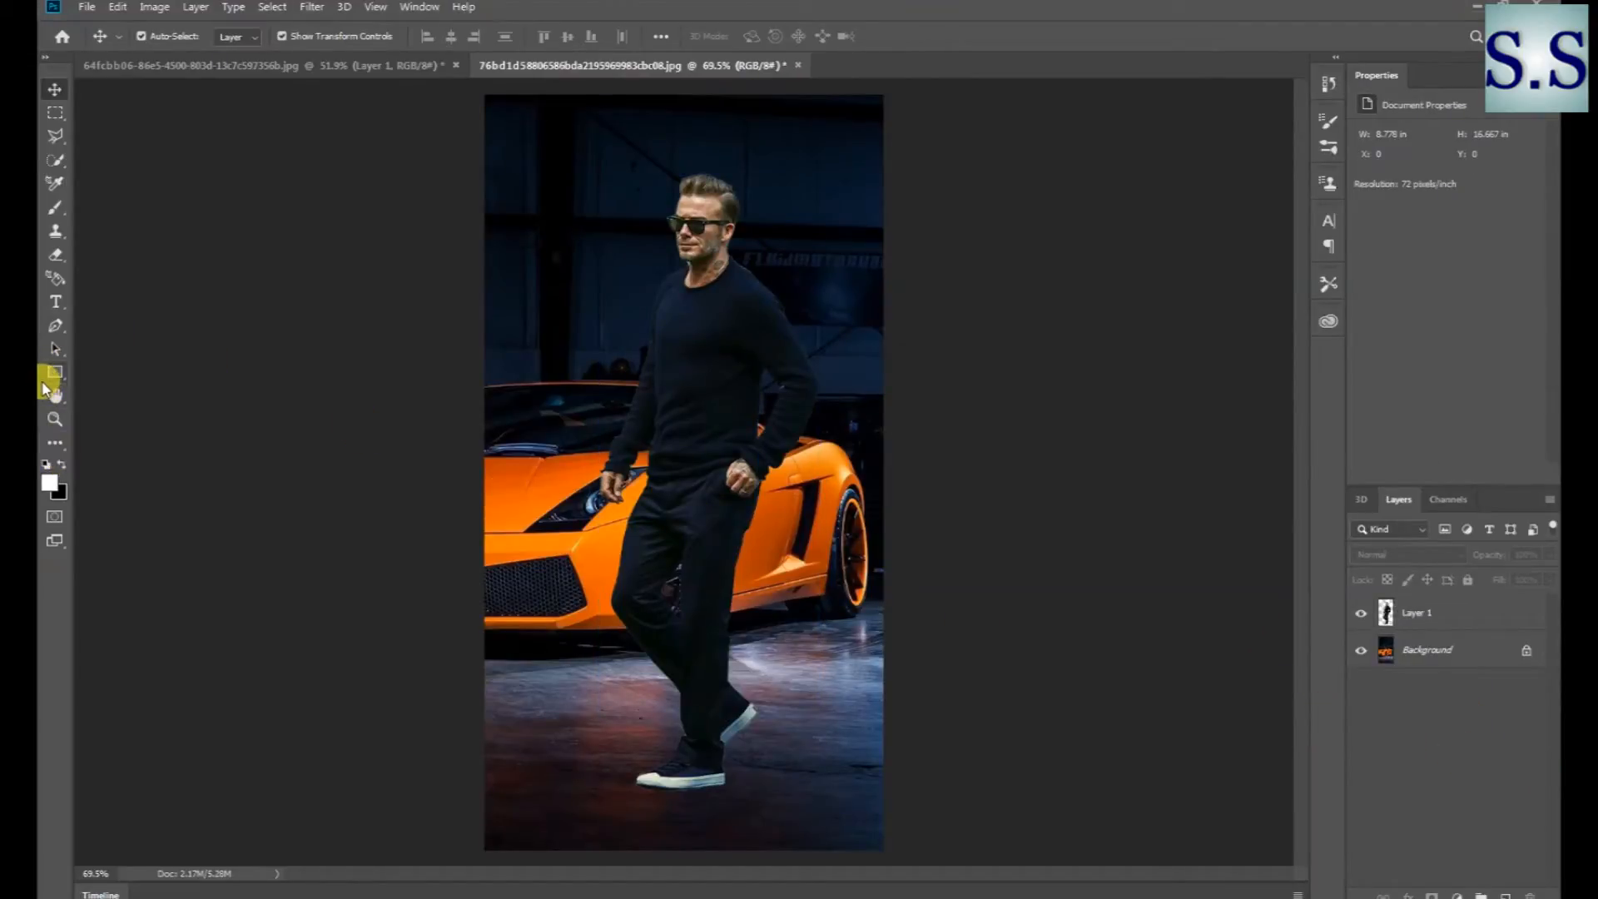
Open the Camera Raw filter on the man's layer and set Temperature -18, Tint +8, Exposure -0.35, Highlights +3 and Shadows -17
left_click(1415, 616)
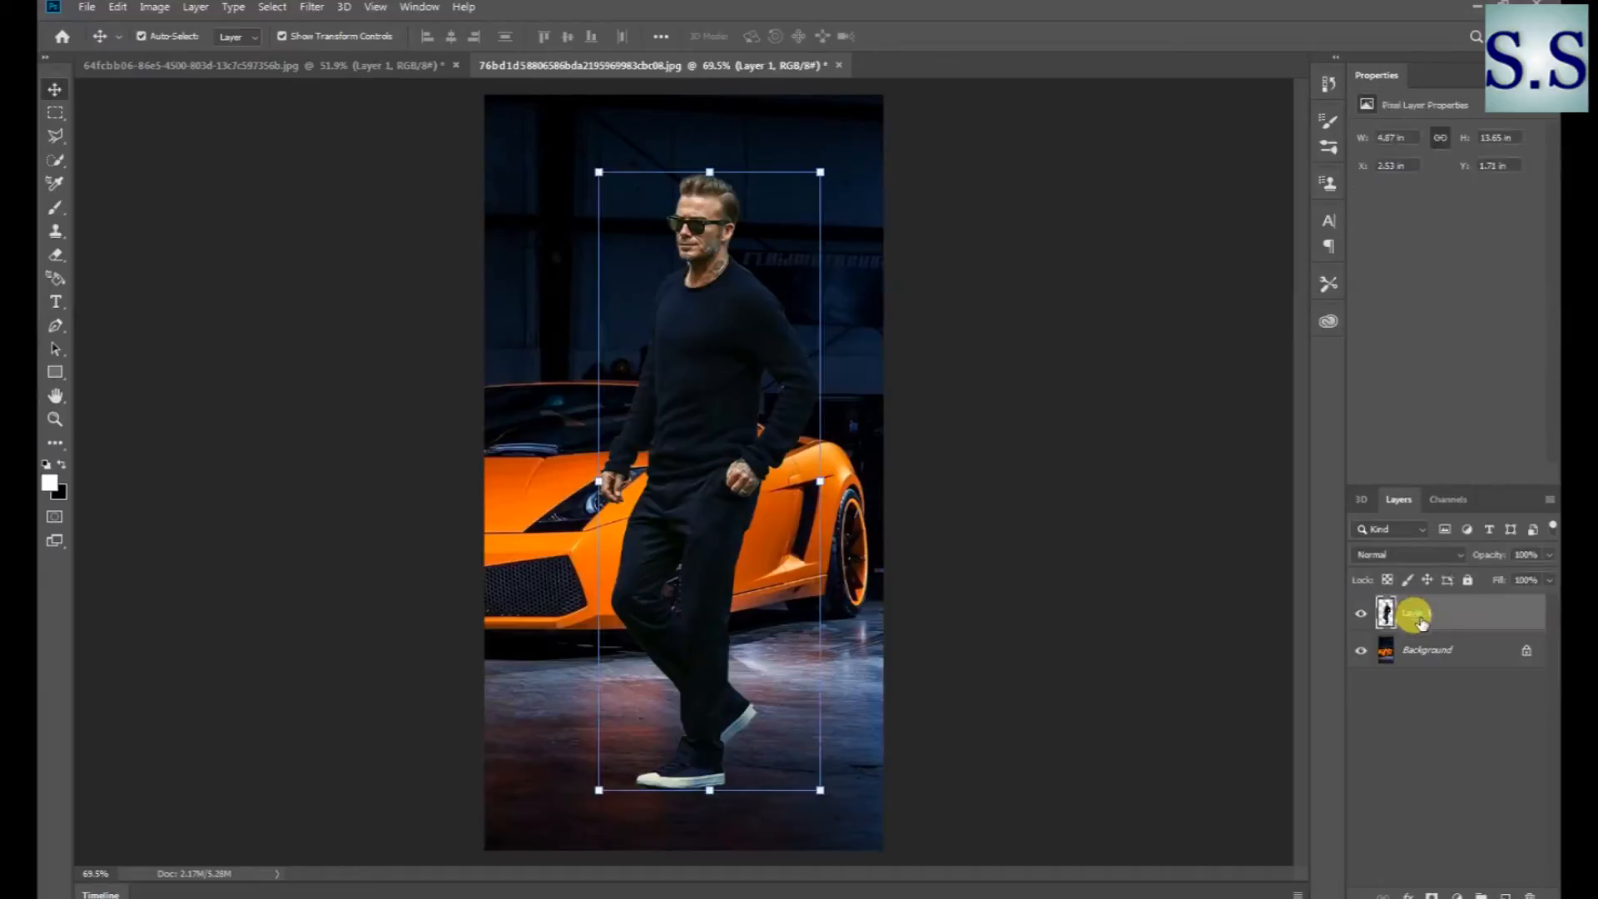
left_click(321, 10)
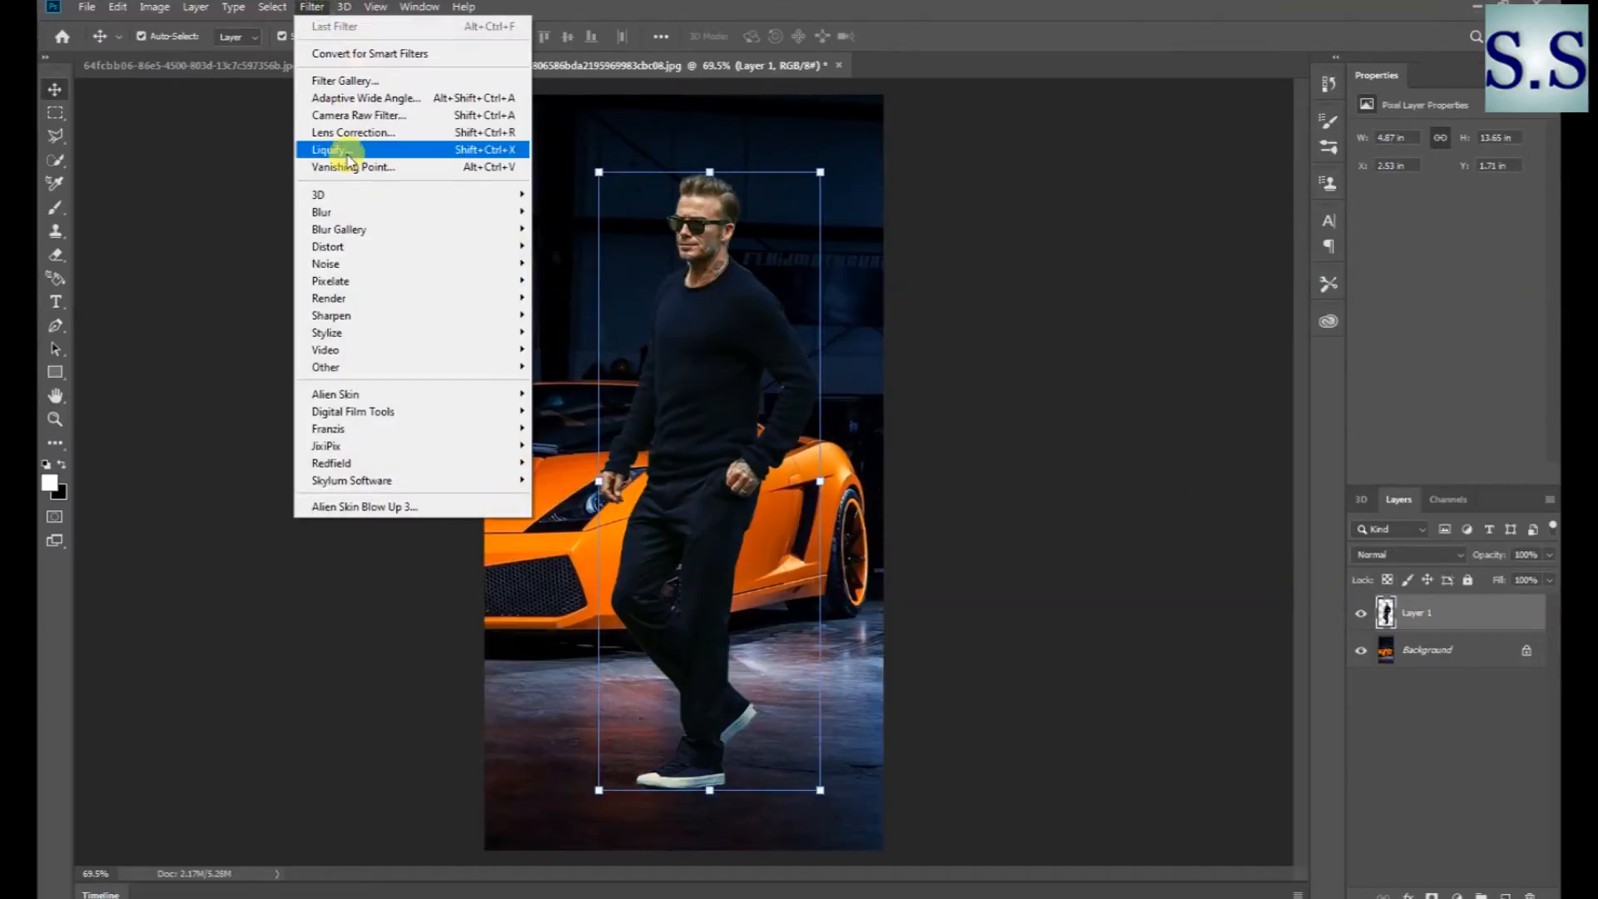
left_click(372, 115)
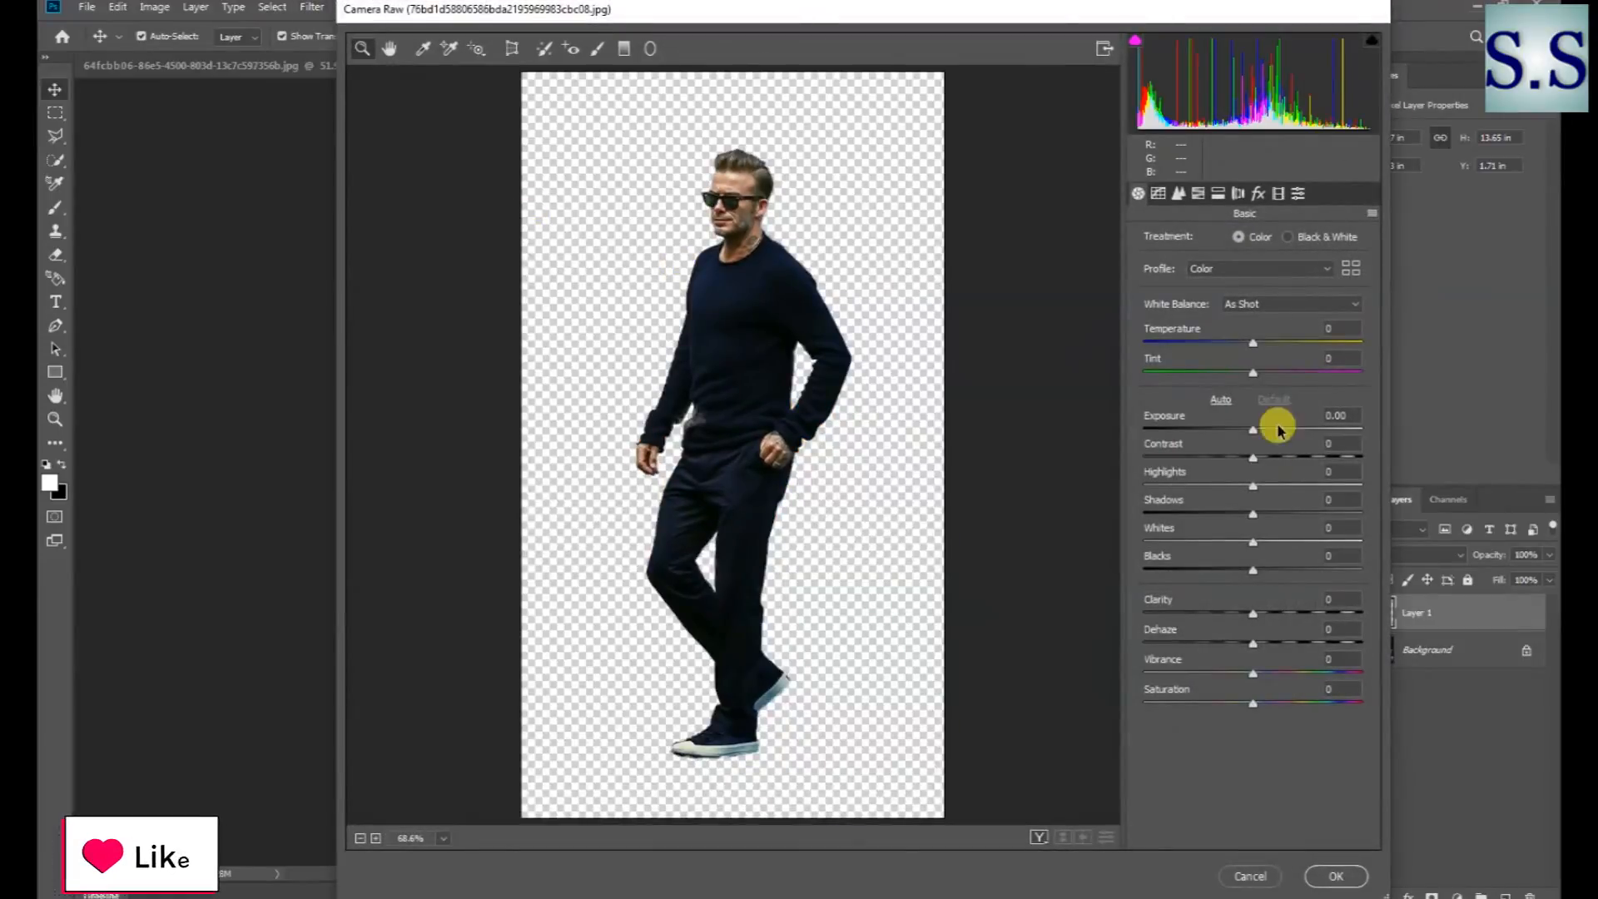
left_click_drag(1254, 345, 1263, 433)
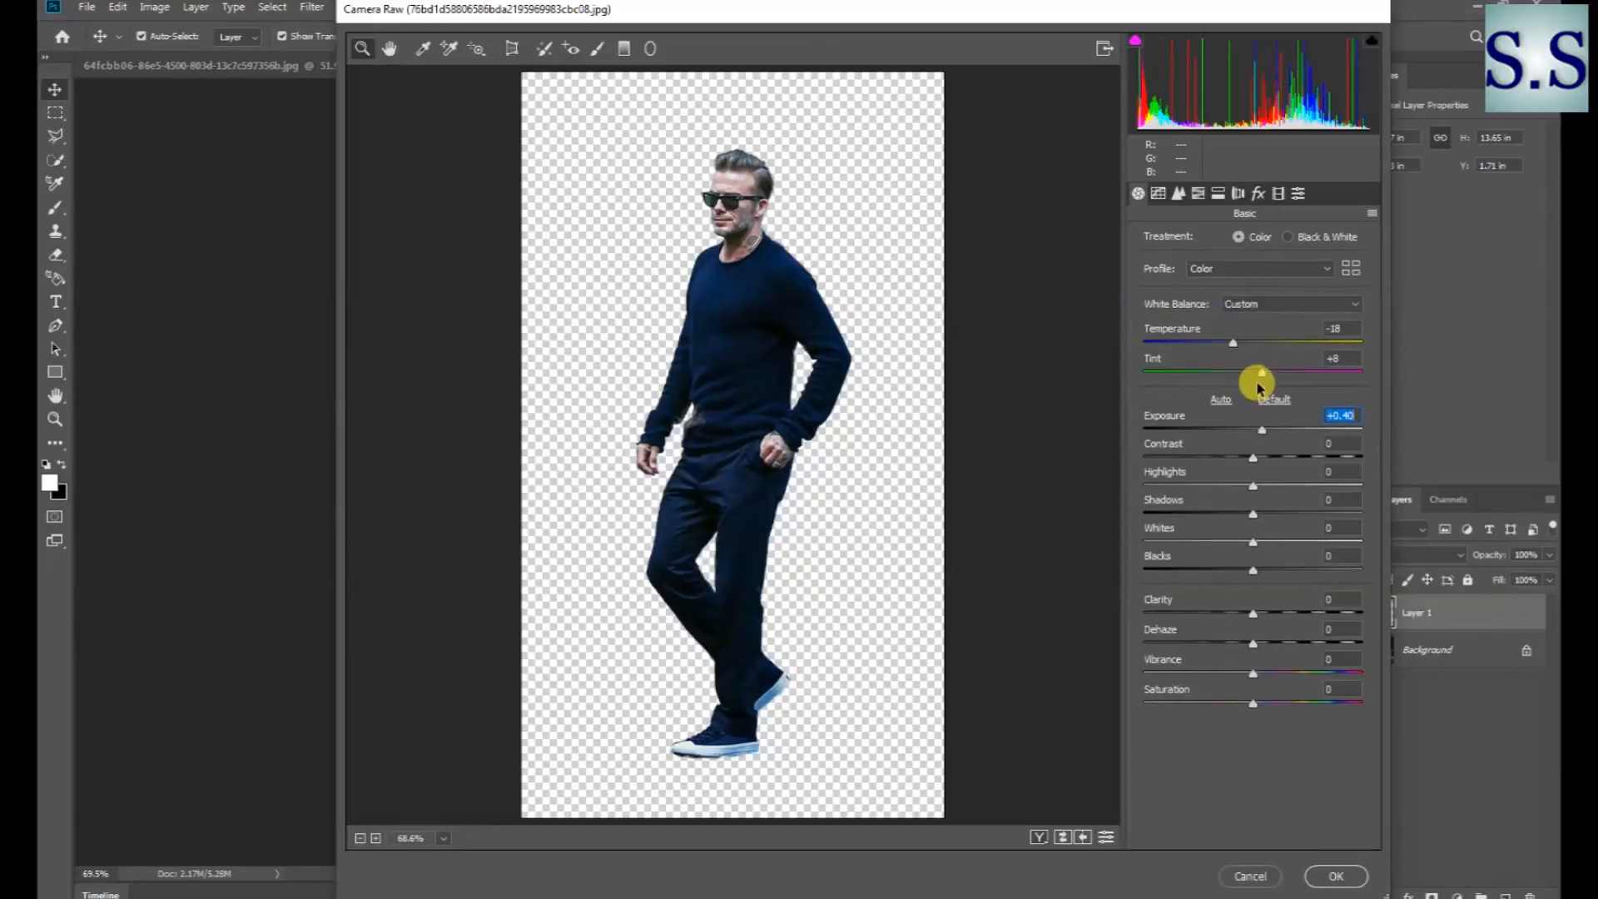
left_click_drag(1261, 433, 1246, 434)
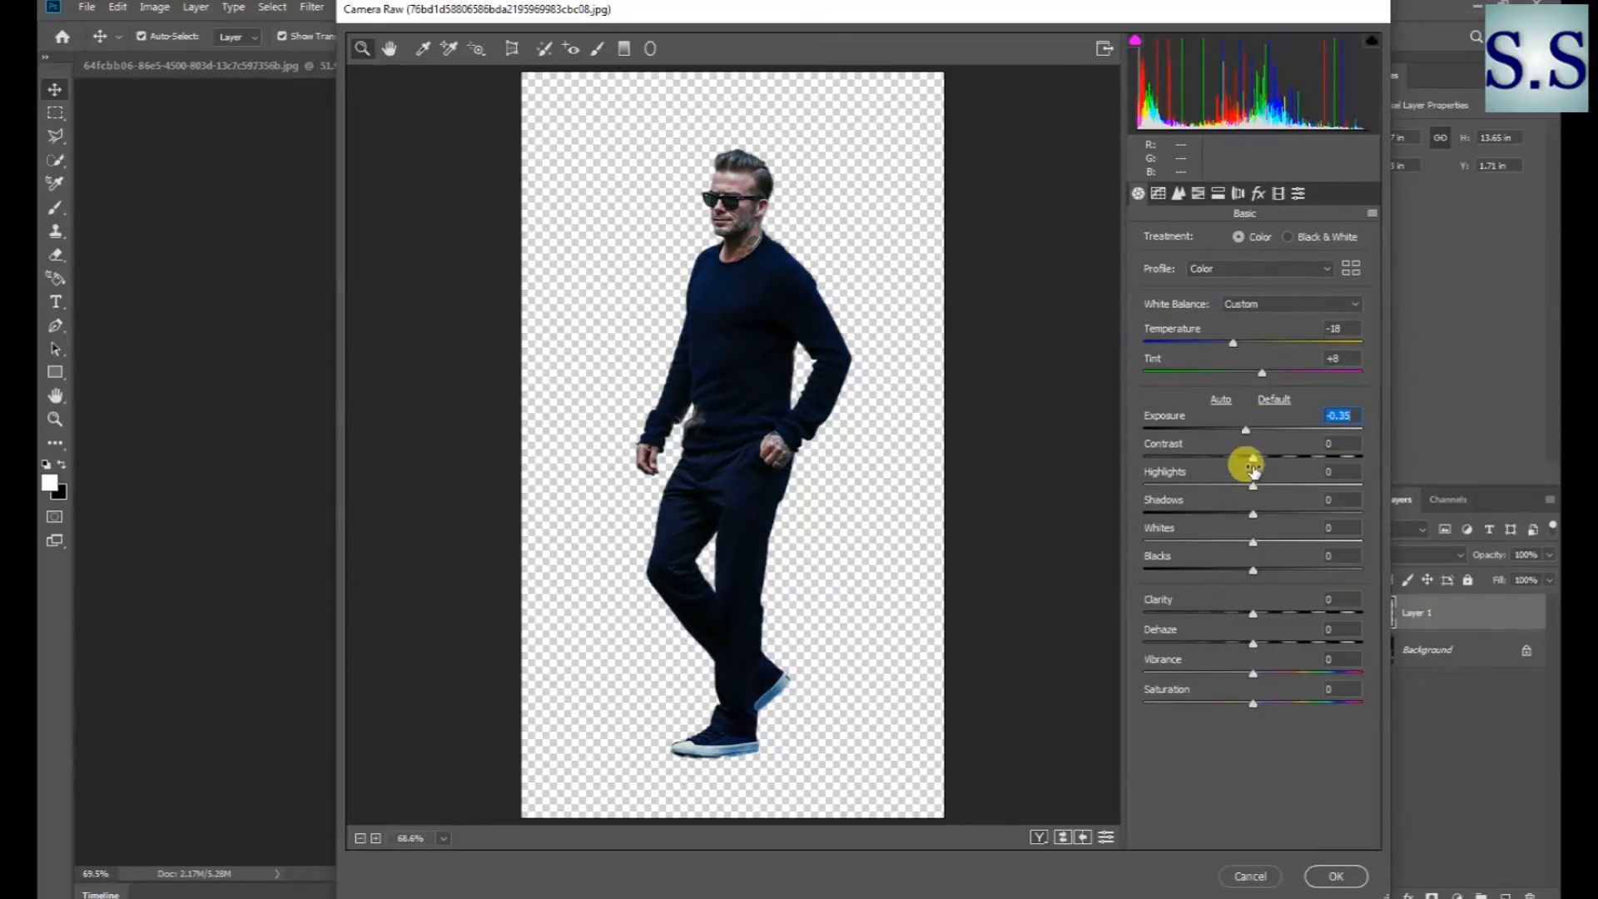
left_click_drag(1253, 489, 1257, 494)
left_click_drag(1253, 518, 1235, 520)
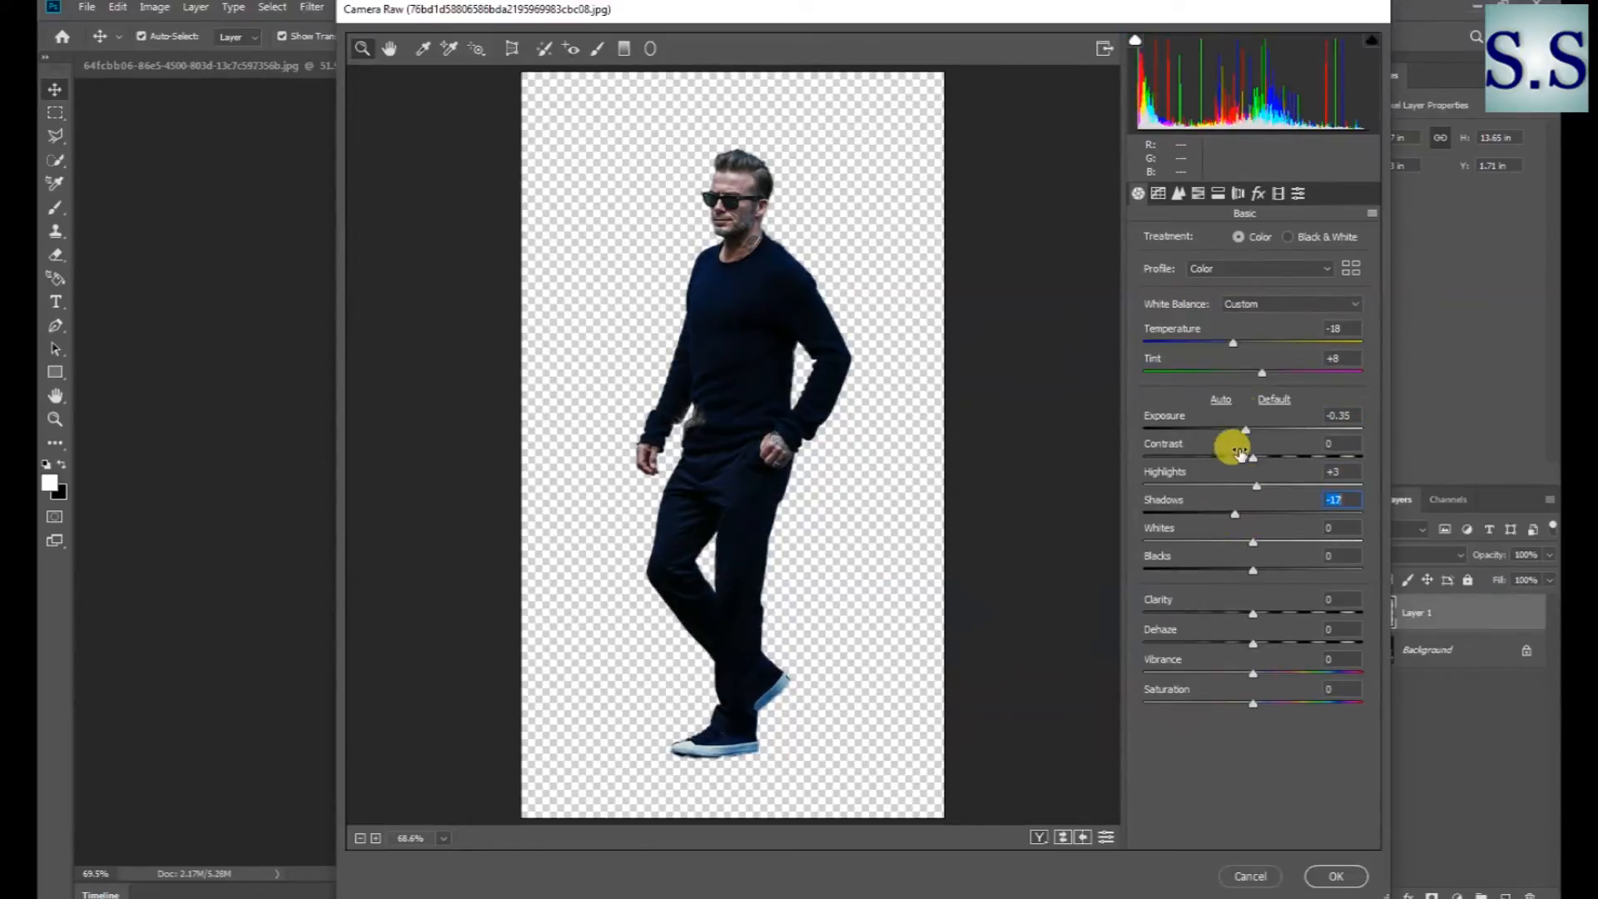
Set the Blues hue to +12 in the HSL adjustments and apply the Camera Raw filter
left_click(1201, 196)
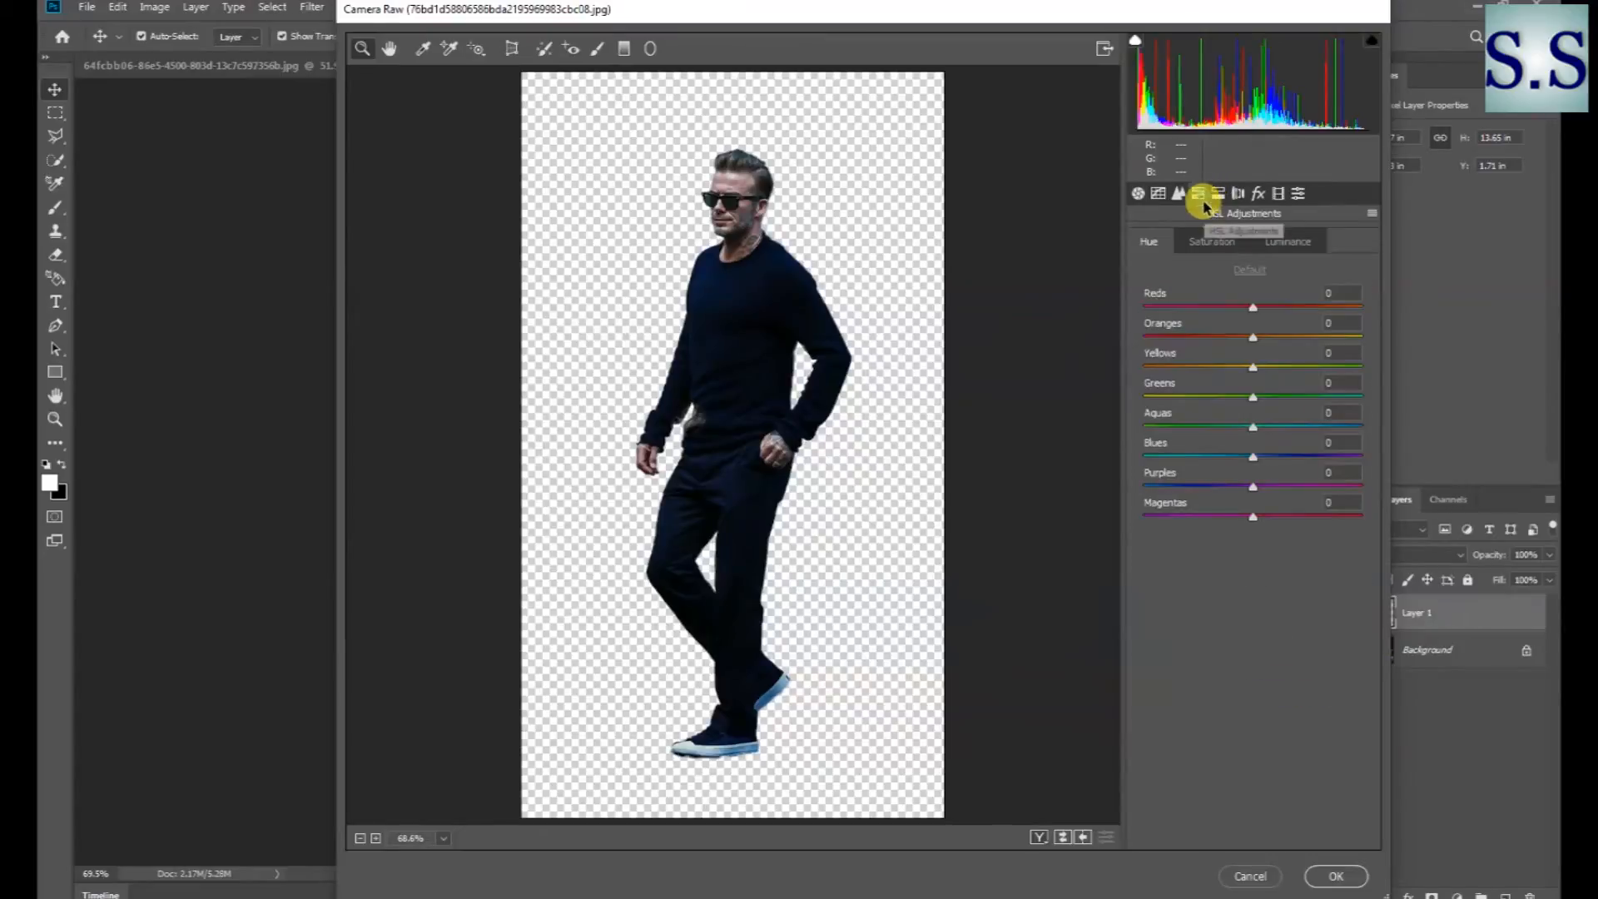
mouse_move(1253, 462)
left_mouse_down()
mouse_move(1209, 457)
mouse_move(1268, 474)
left_mouse_up()
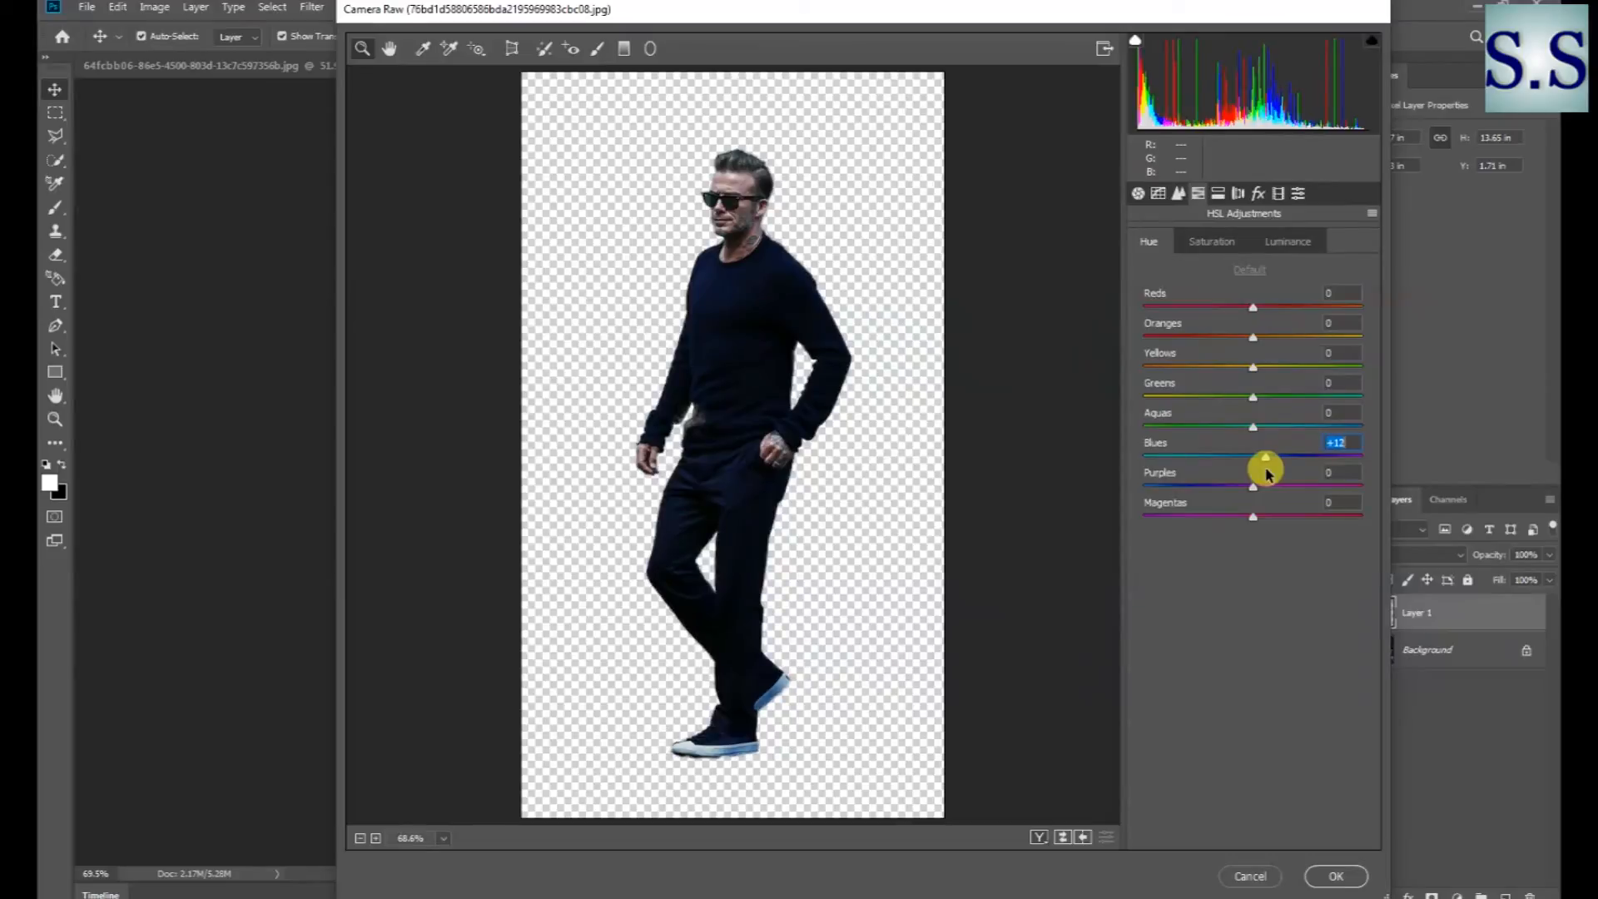
left_click(1336, 876)
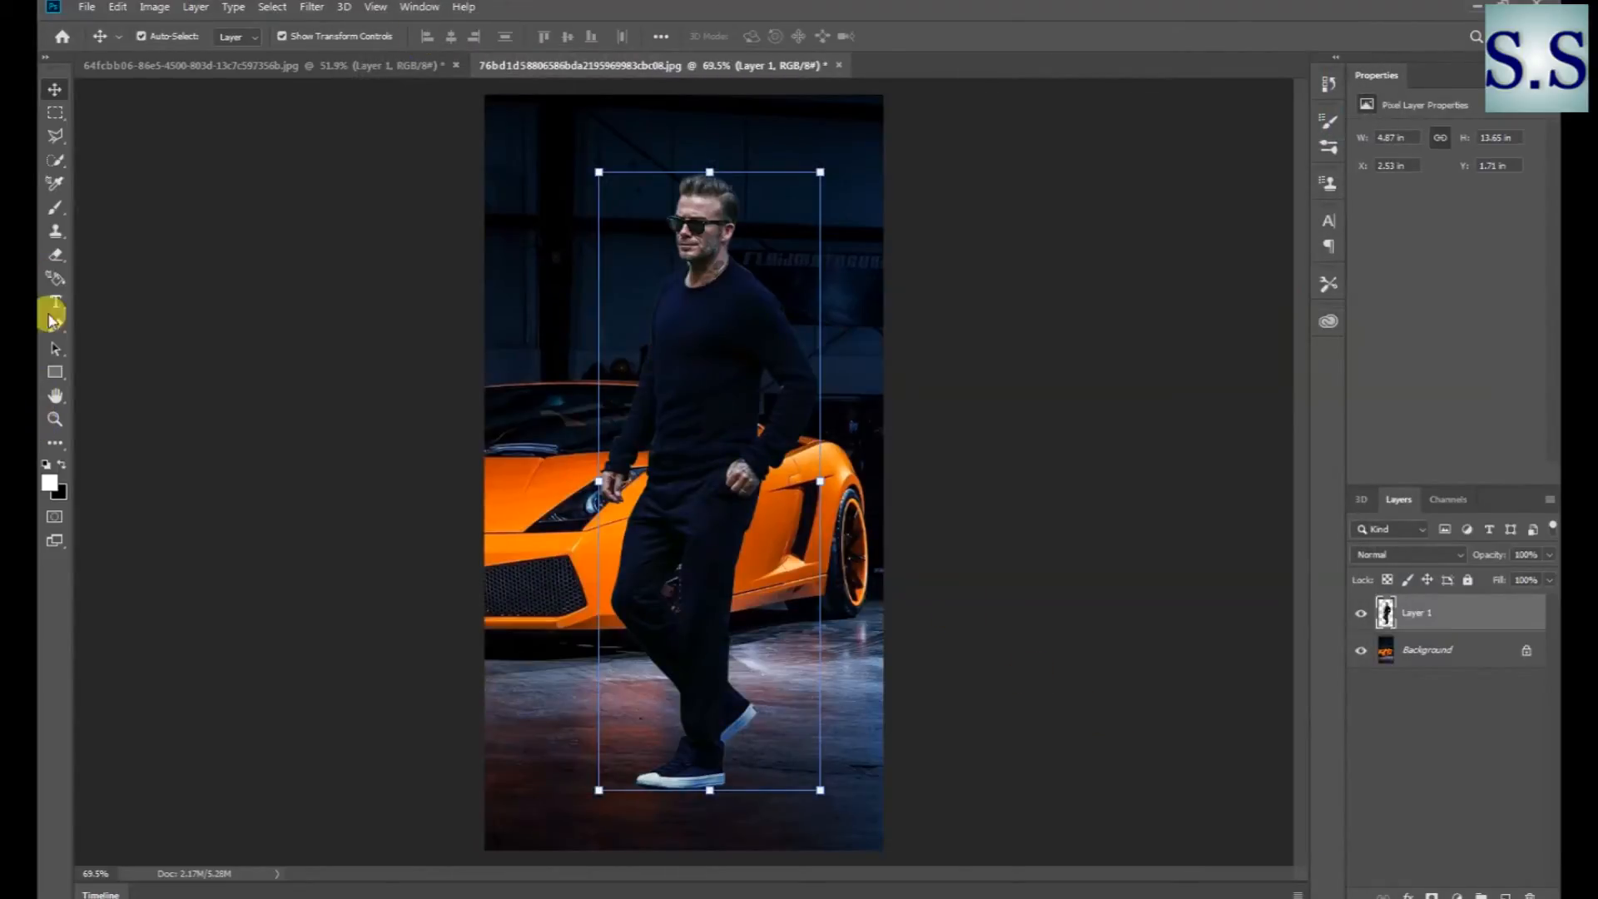
Darken the man's clothing with the Burn tool, using the Midtones range at 50% exposure
left_click(56, 441)
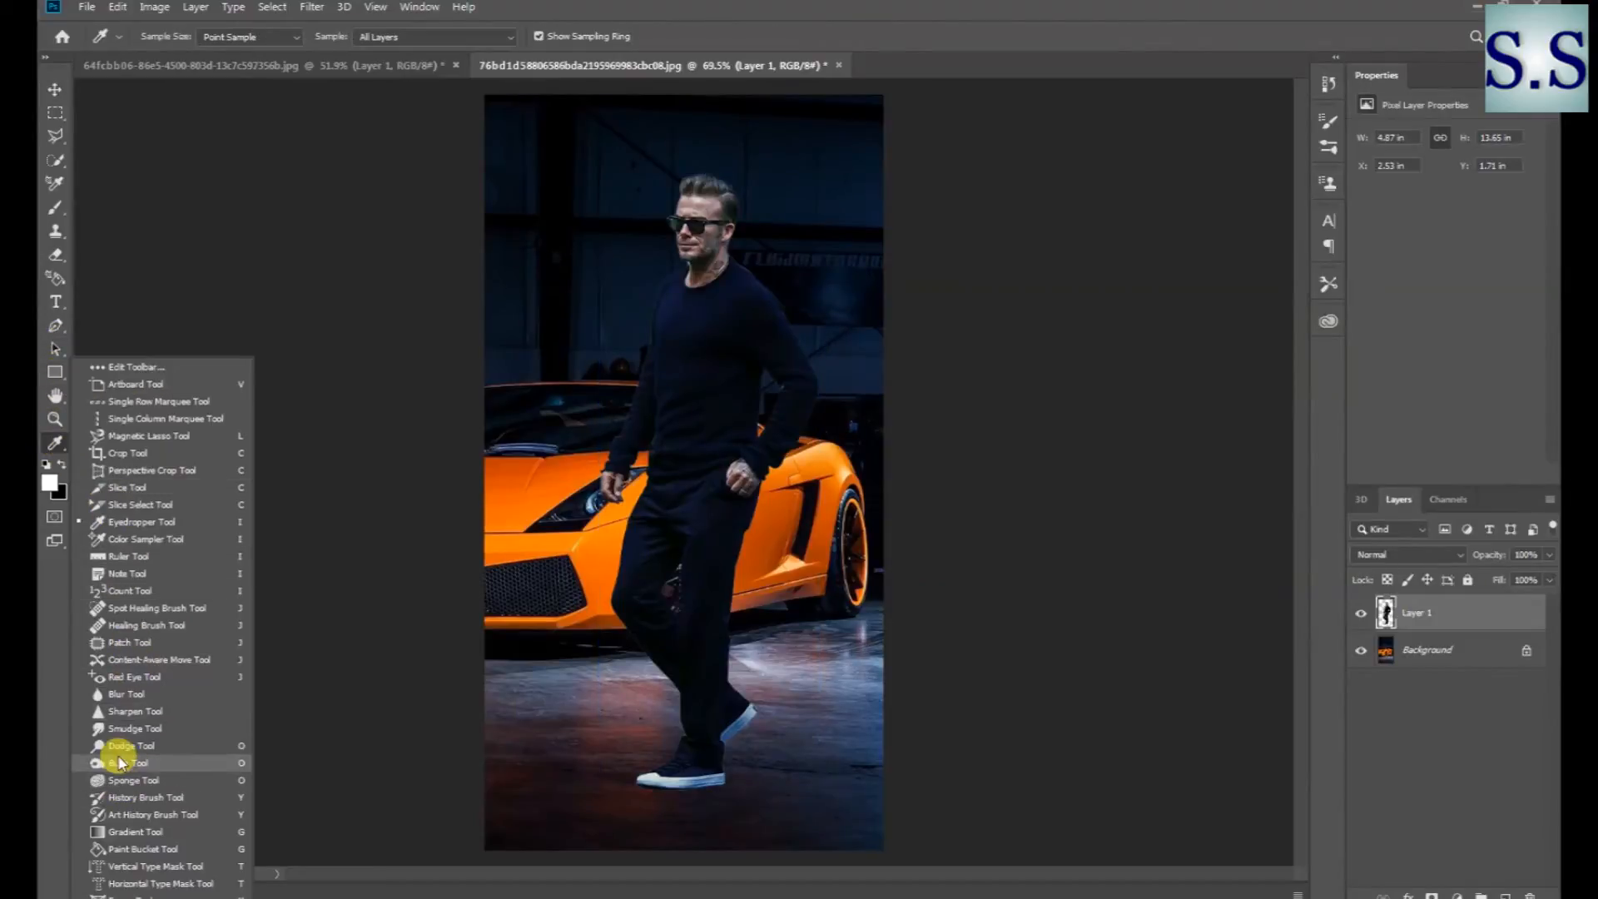
left_click(121, 763)
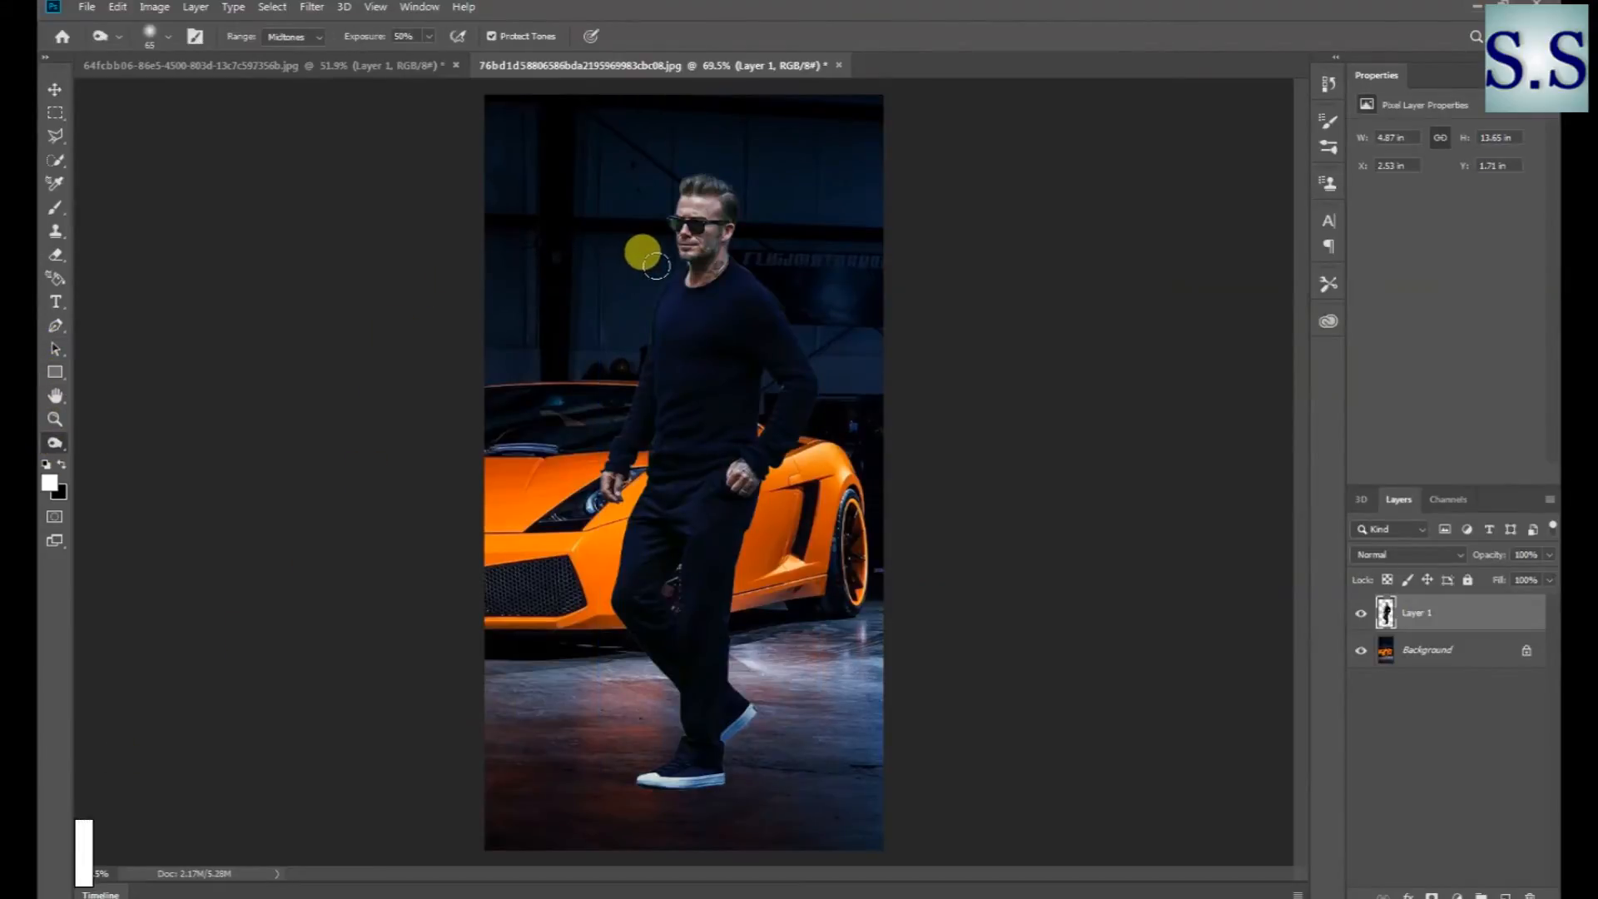
mouse_move(635, 316)
left_mouse_down()
mouse_move(653, 285)
mouse_move(636, 298)
mouse_move(673, 357)
mouse_move(786, 332)
mouse_move(784, 405)
mouse_move(791, 345)
mouse_move(801, 358)
mouse_move(792, 322)
mouse_move(815, 381)
mouse_move(803, 345)
mouse_move(805, 405)
mouse_move(751, 442)
mouse_move(609, 418)
mouse_move(624, 422)
mouse_move(618, 448)
mouse_move(489, 510)
left_mouse_up()
left_click(53, 91)
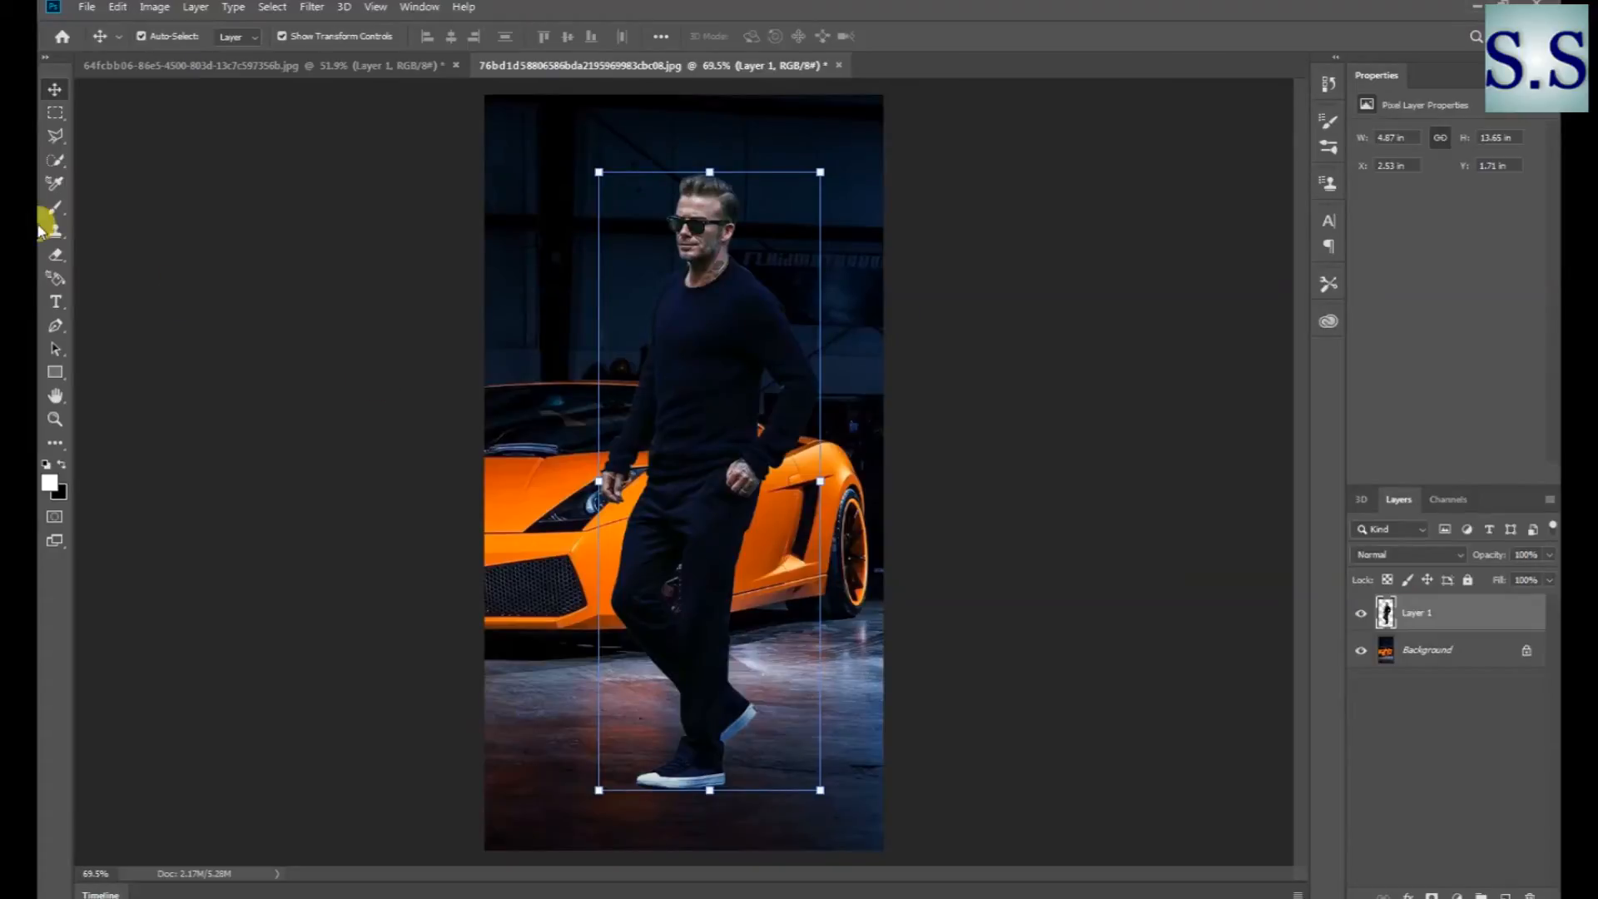
Create a new empty layer and place it between the background and the man's layer
left_click(1425, 782)
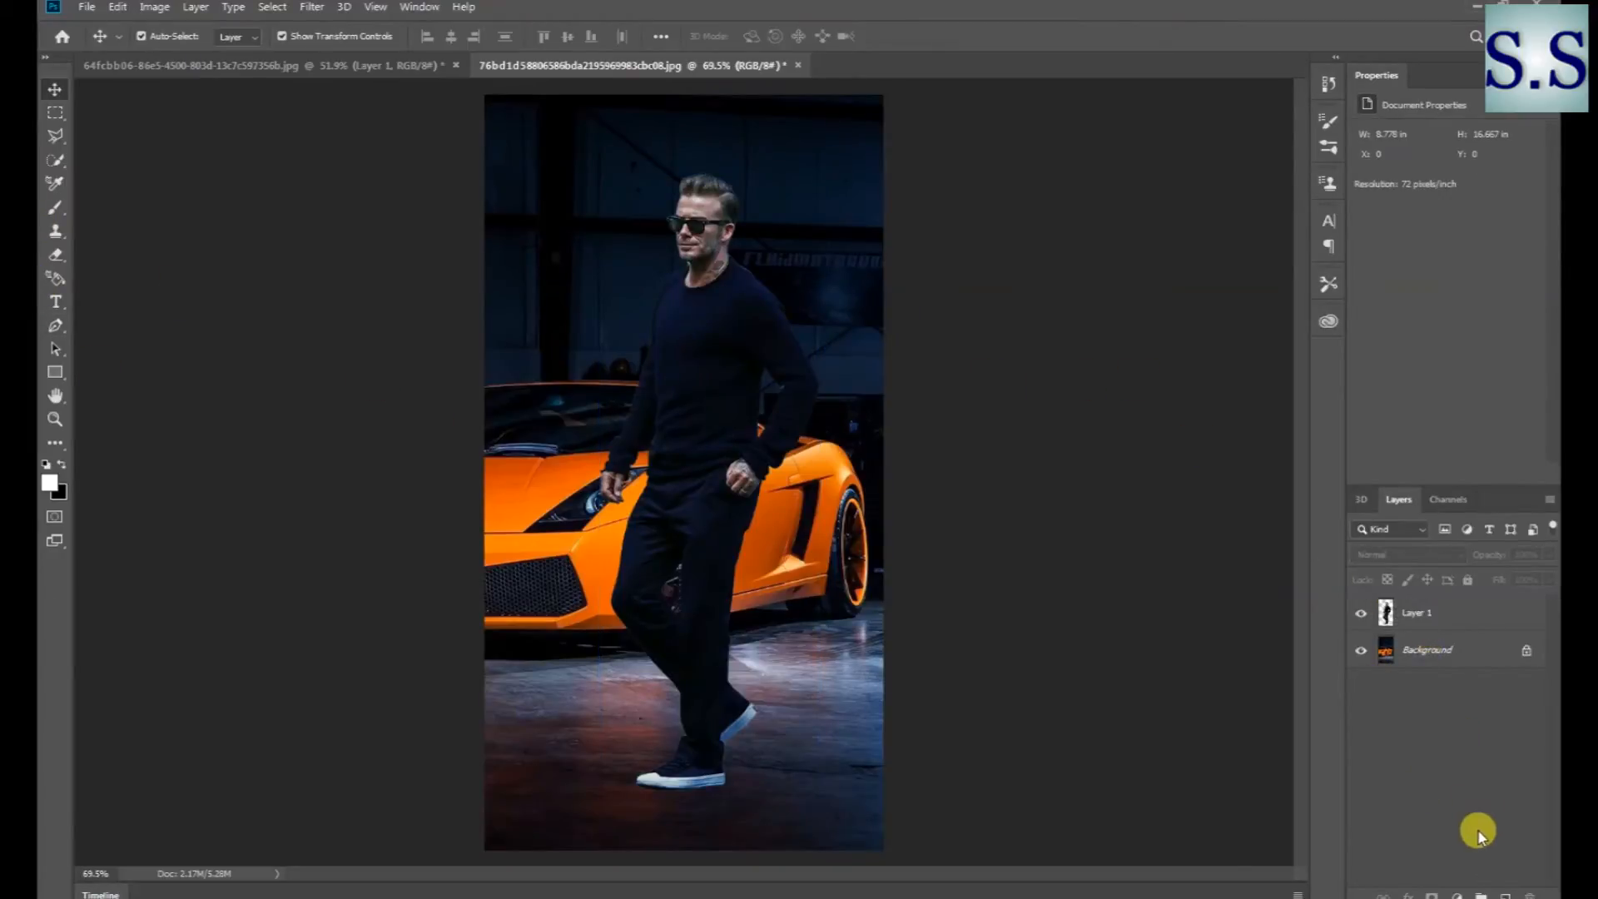
left_click(1504, 895)
left_click_drag(1476, 611, 1457, 673)
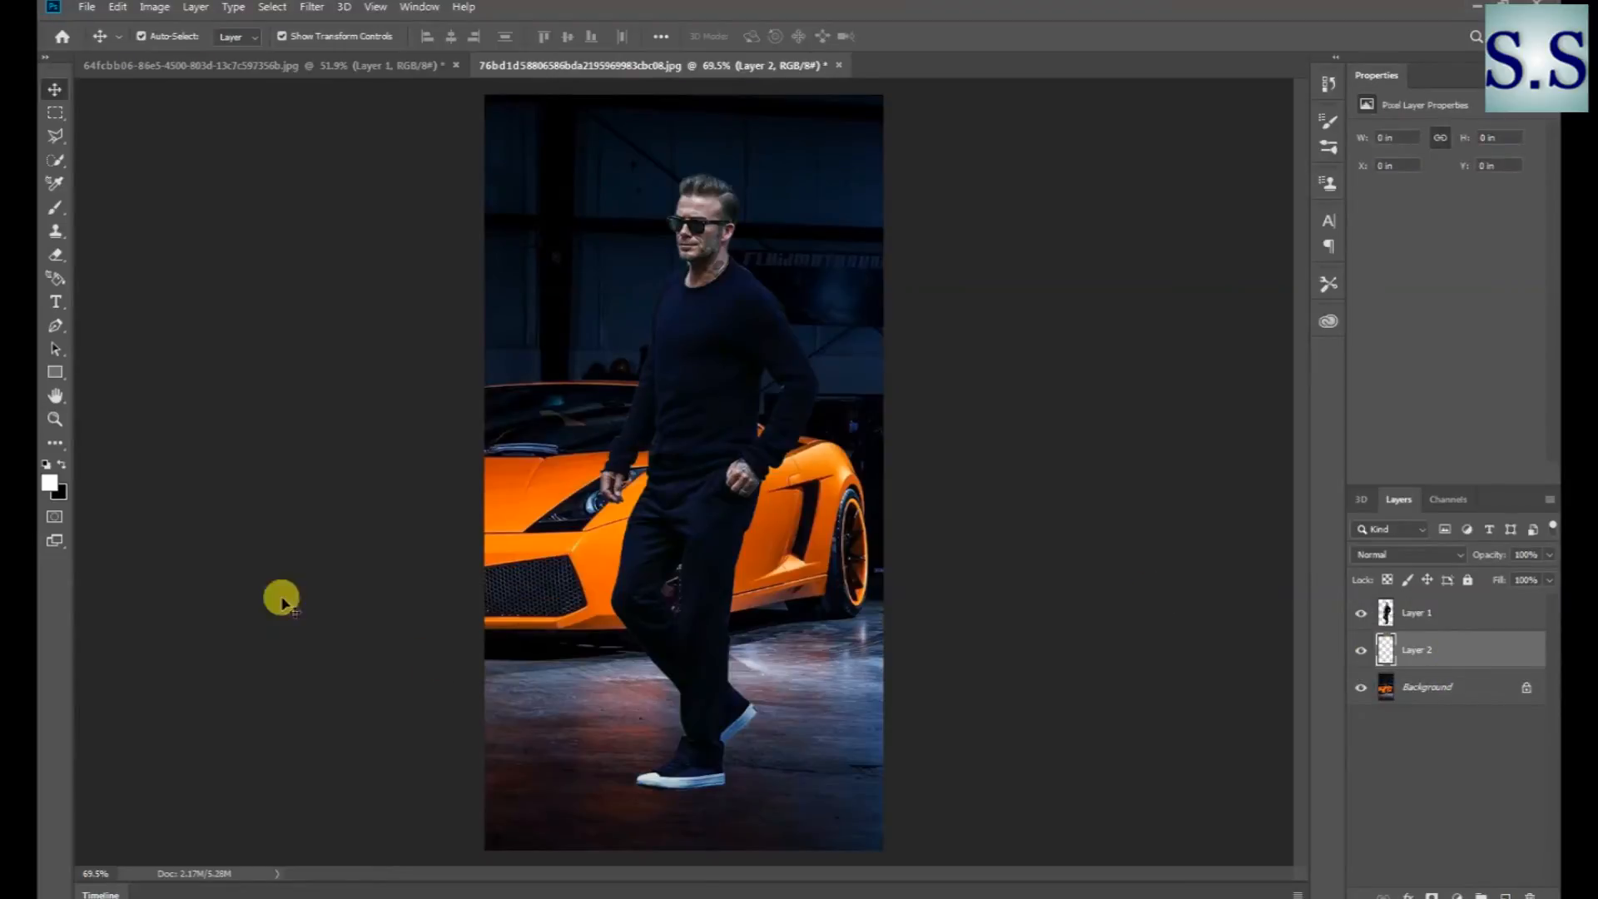
Paint black shadows beneath both of the man's shoes on the new layer and lower its opacity to 24%
left_click(56, 205)
left_click_drag(749, 722, 747, 747)
key("ctrl+z")
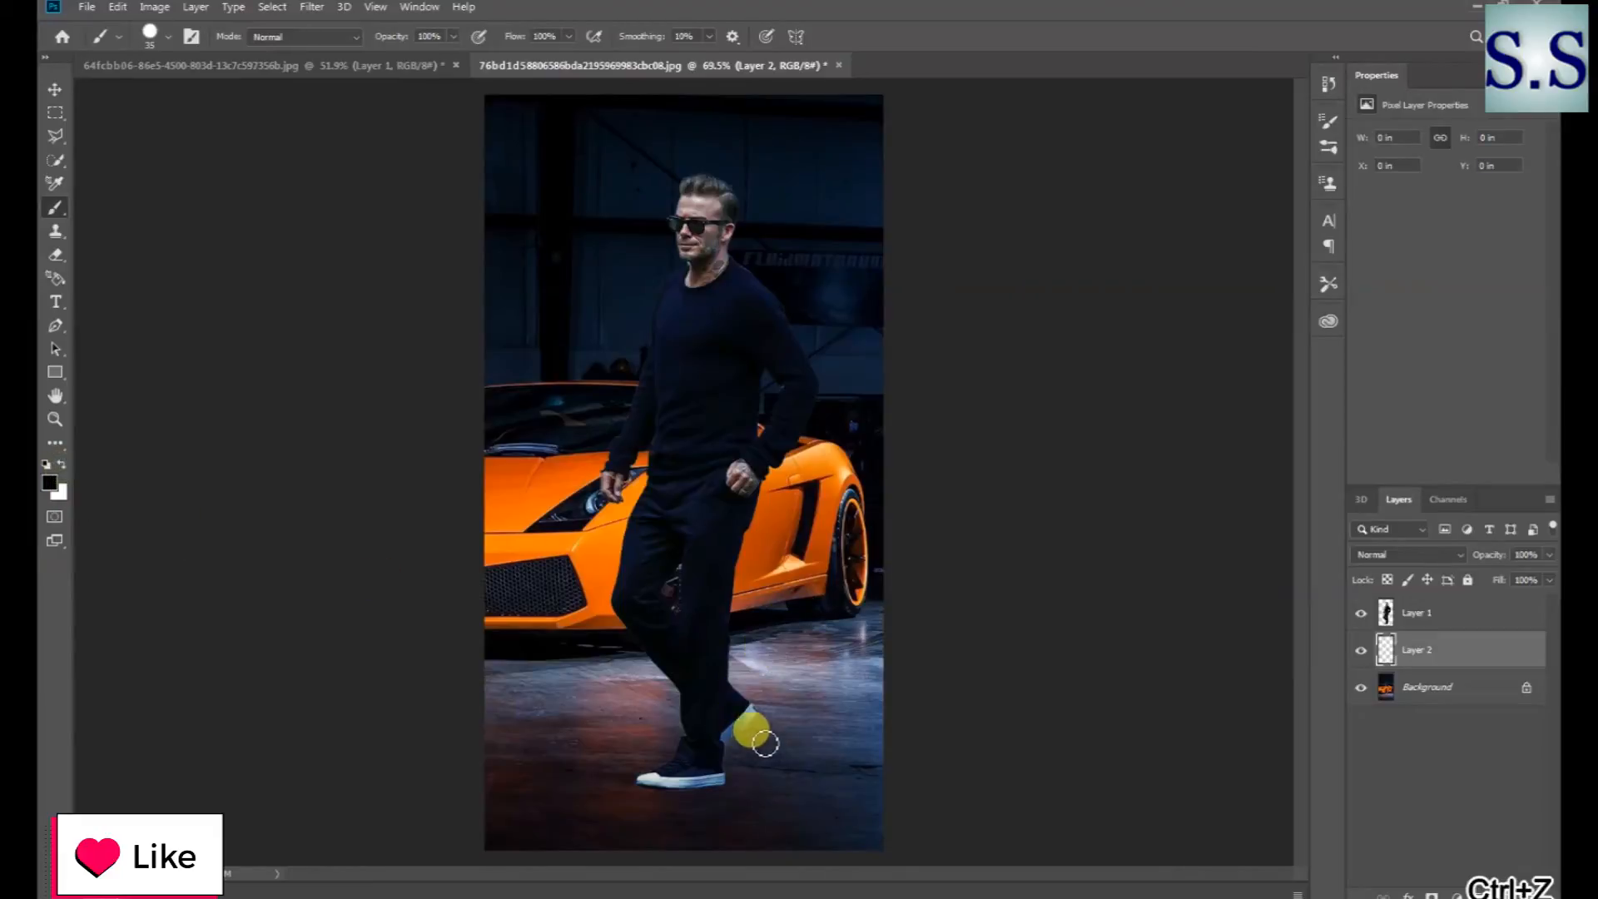
mouse_move(759, 735)
left_mouse_down()
mouse_move(720, 752)
mouse_move(728, 788)
mouse_move(643, 794)
mouse_move(751, 796)
left_mouse_up()
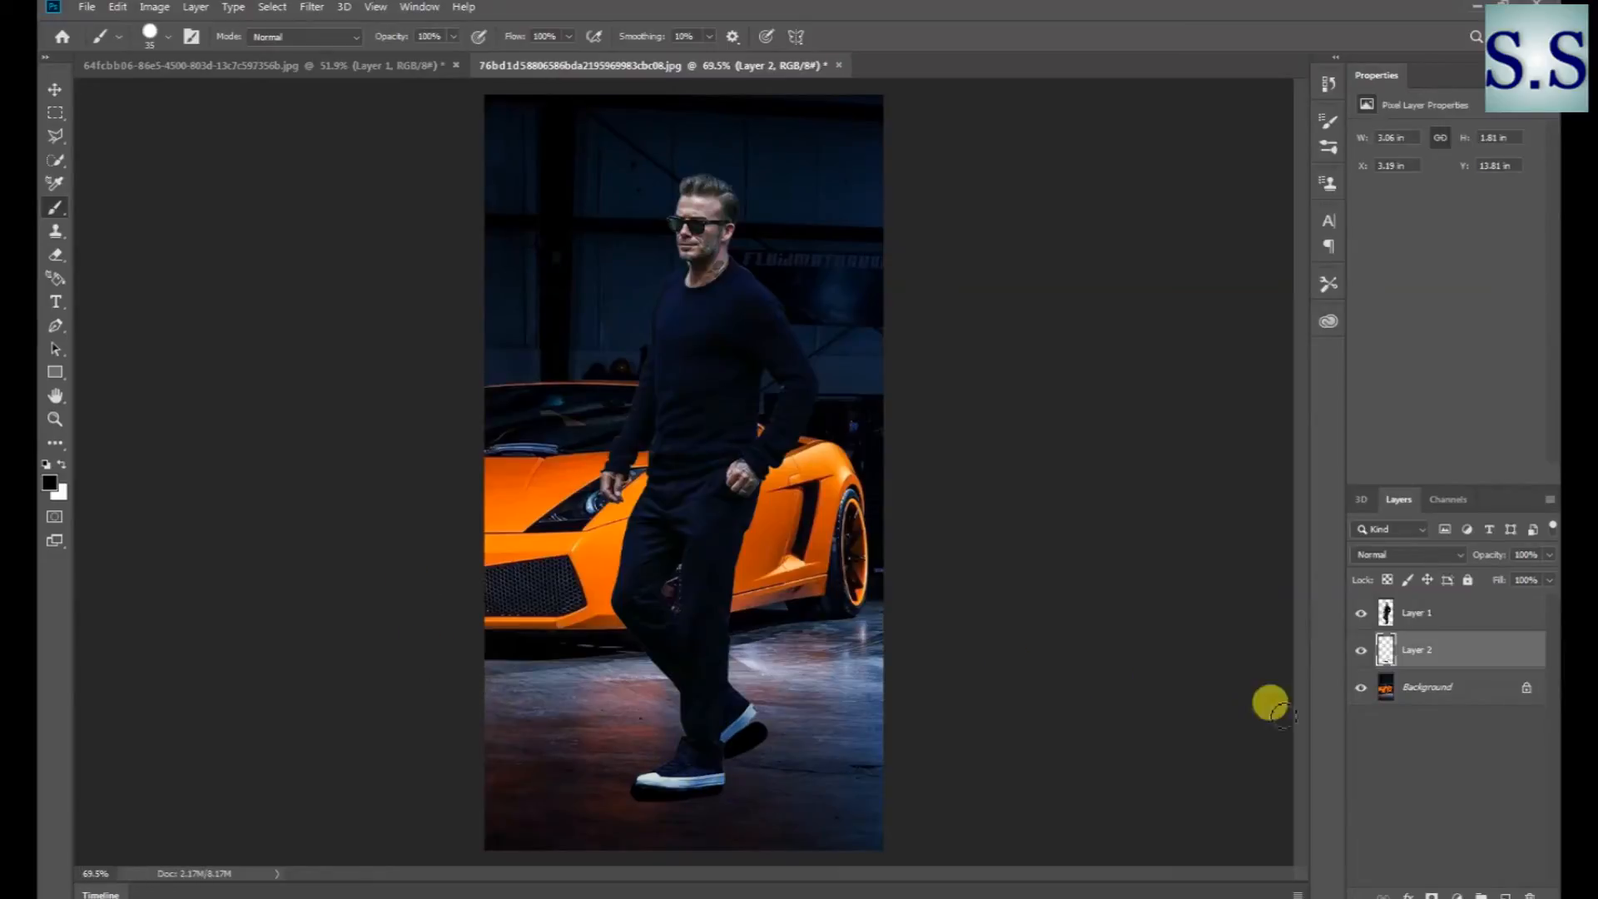
left_click(1550, 554)
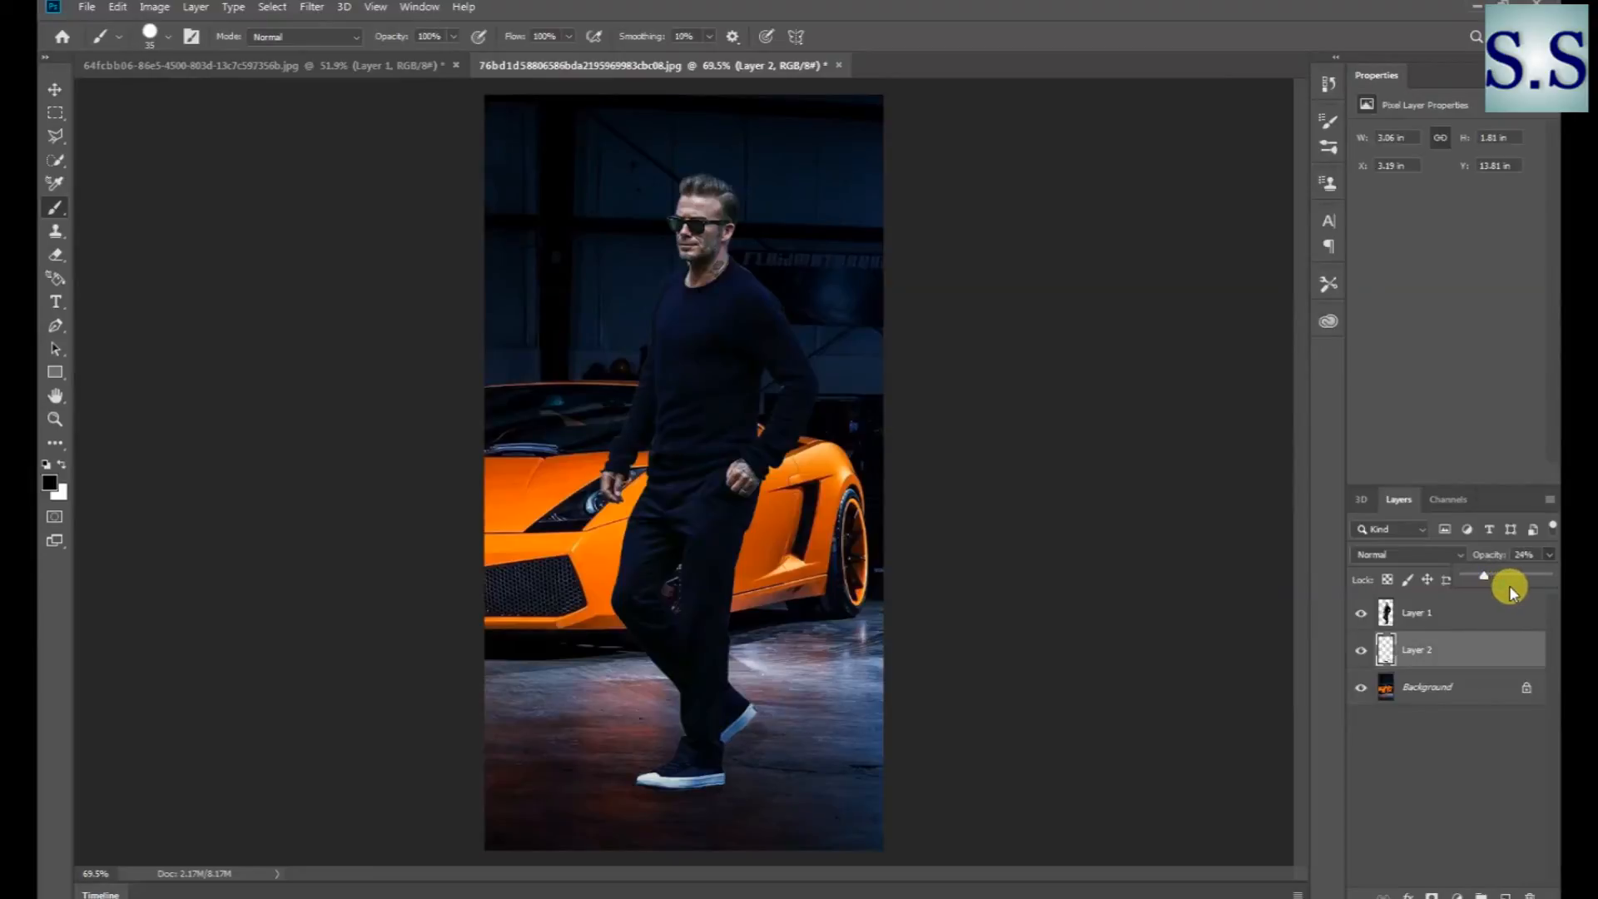
left_click(1418, 651)
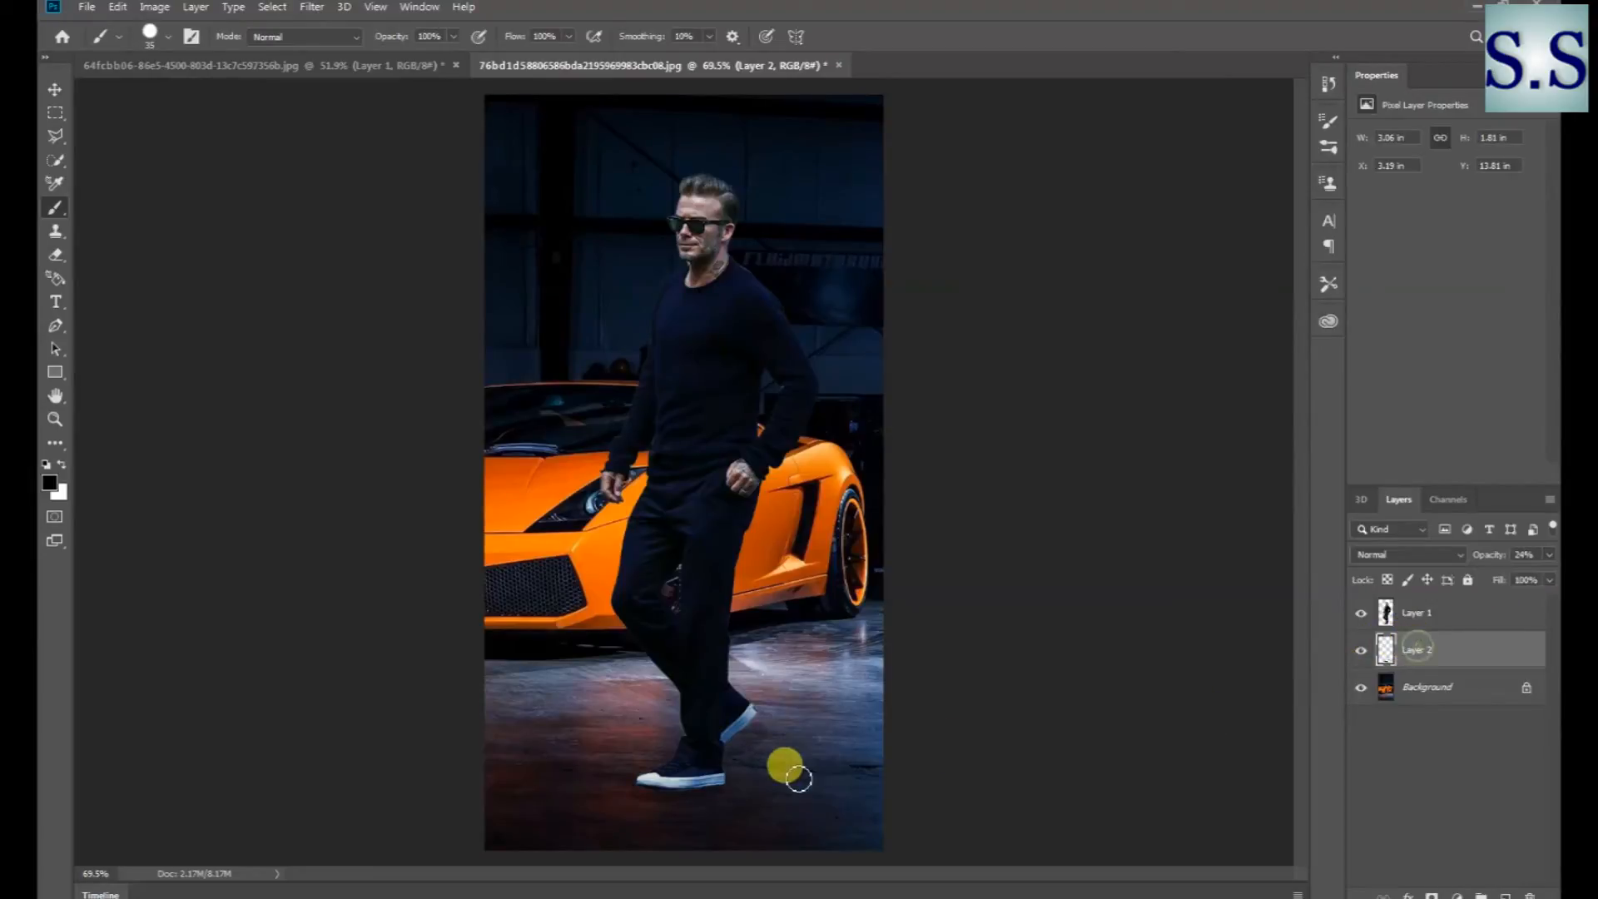
Move the man slightly to the right, to about X 2.69 in
left_click(55, 89)
left_click_drag(716, 756, 734, 785)
left_click(1417, 651)
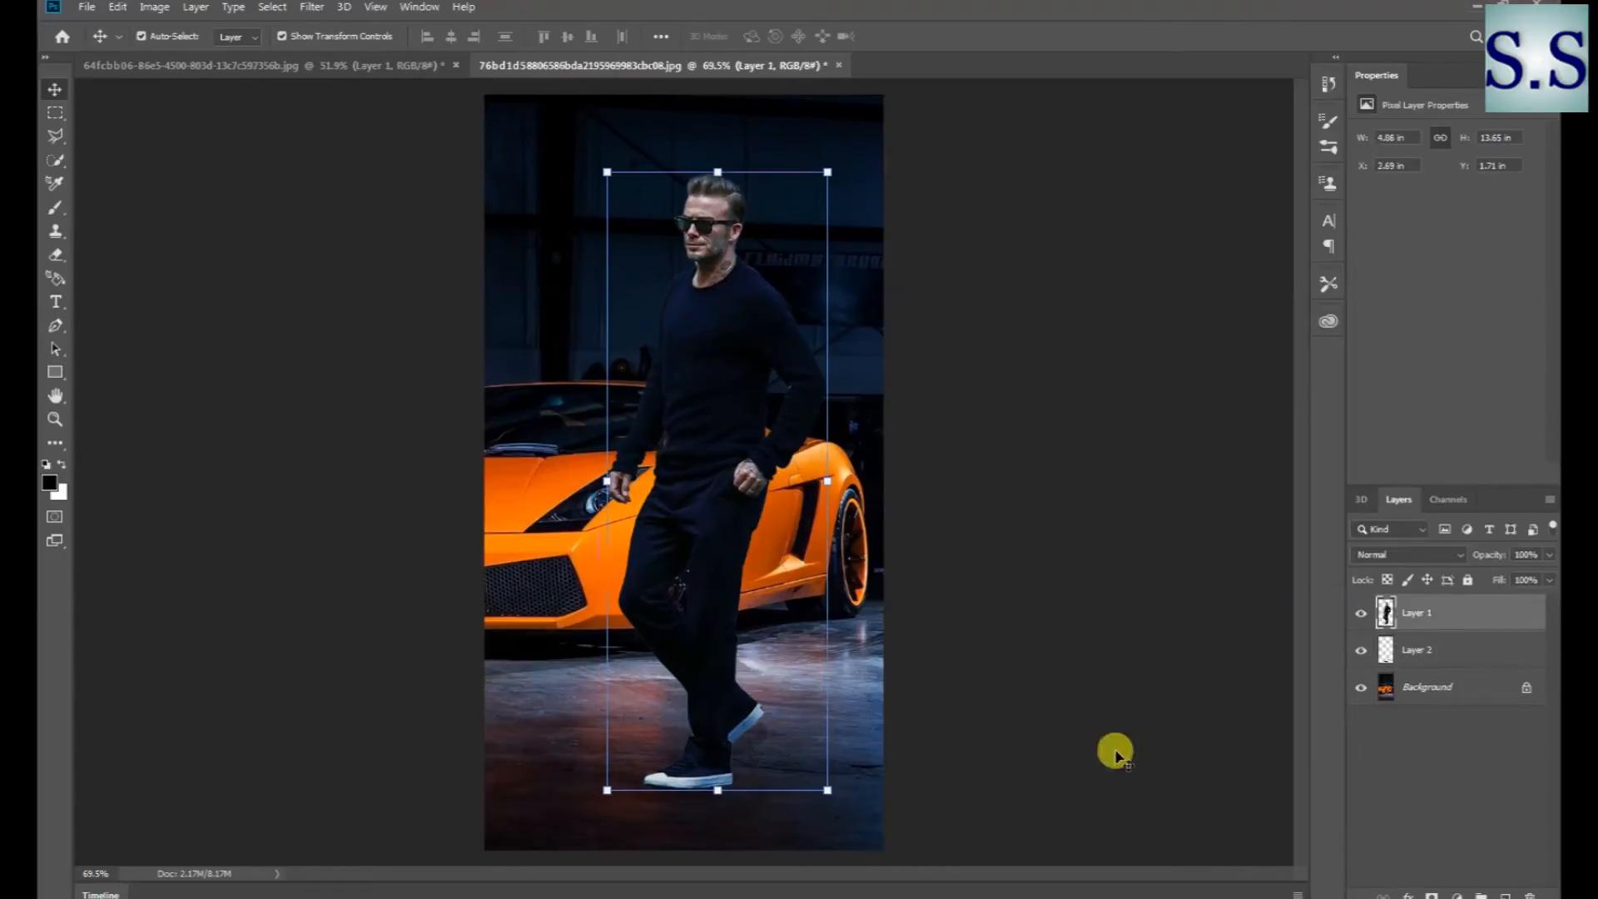
Move the shoe shadow layer slightly up under the man's feet, to about Y 13.56 in
left_click(1424, 650)
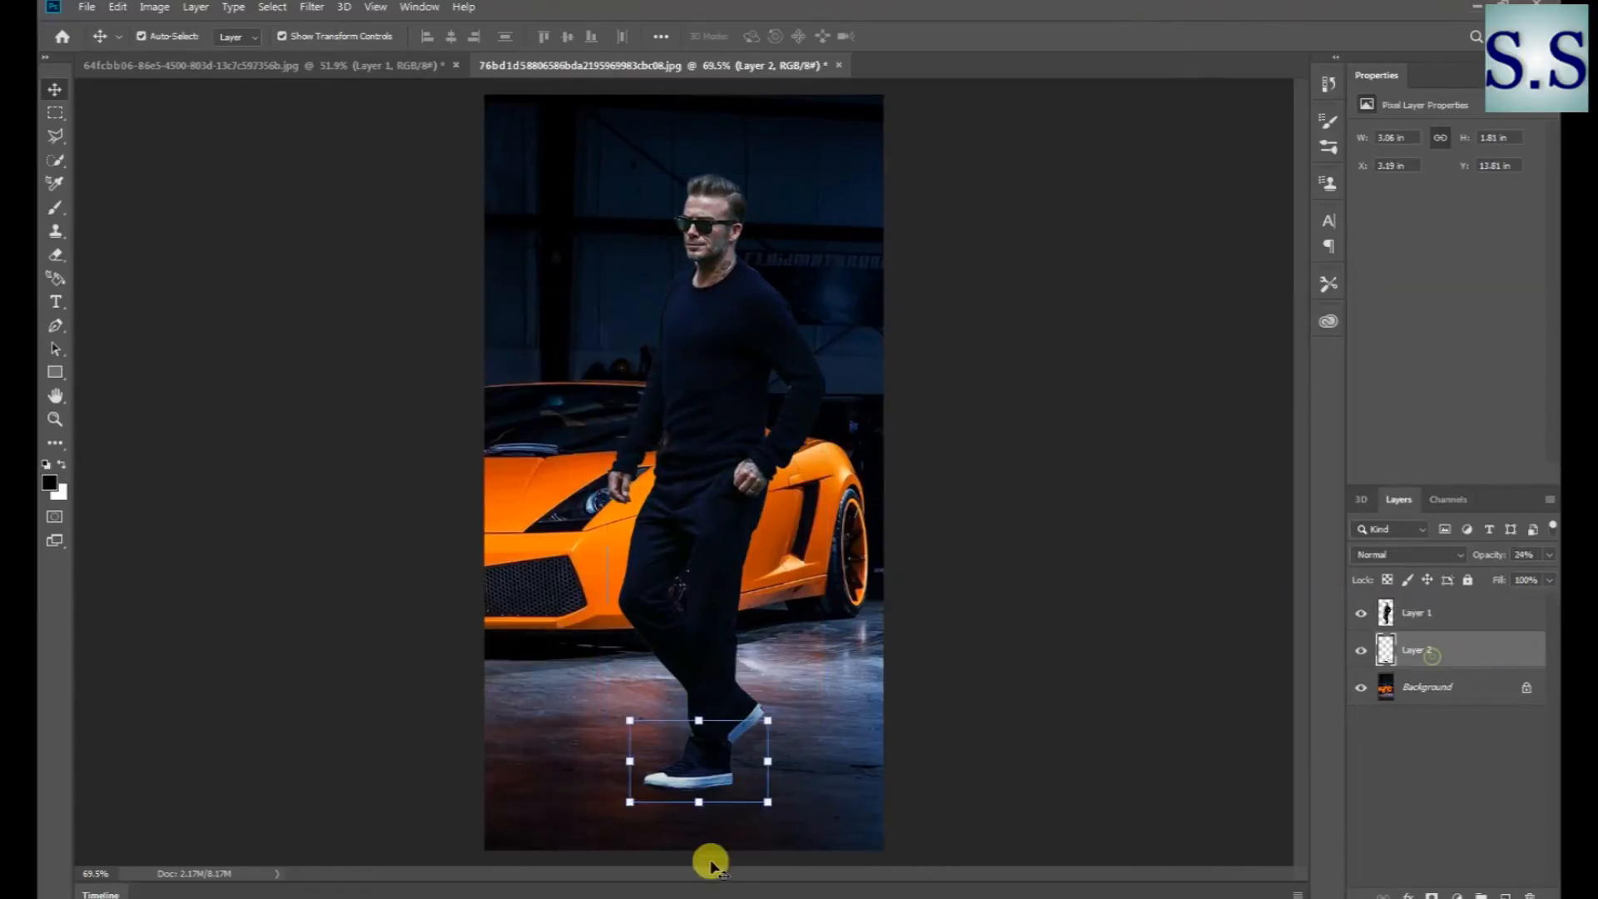
left_click(753, 753, "shift")
left_click(1412, 654)
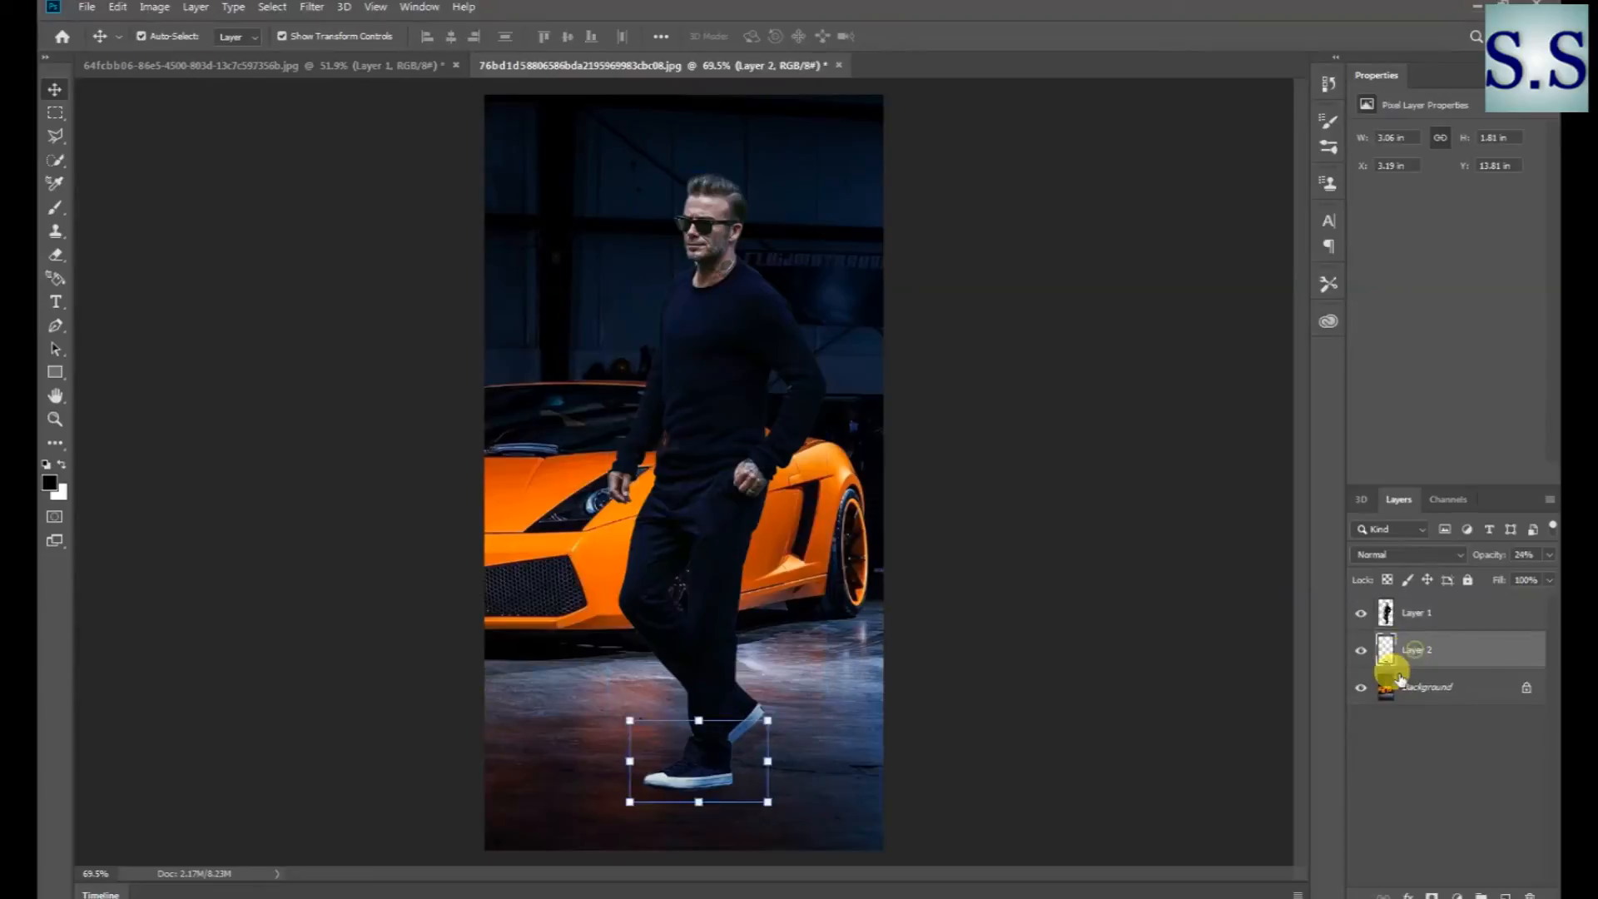
left_click(1016, 831)
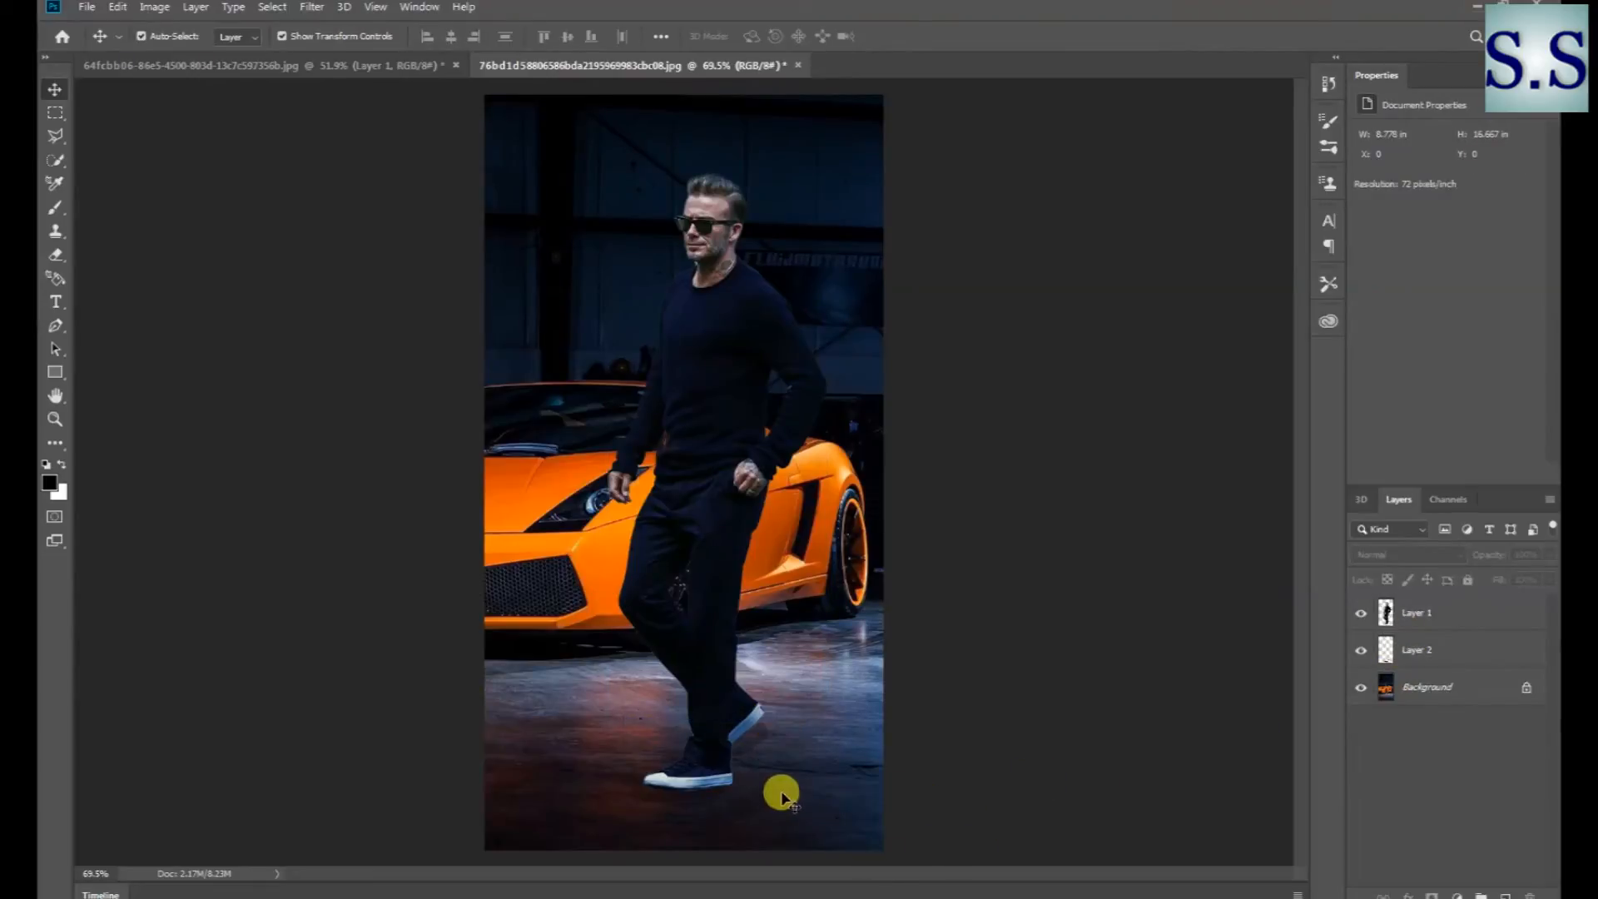
left_click(646, 801)
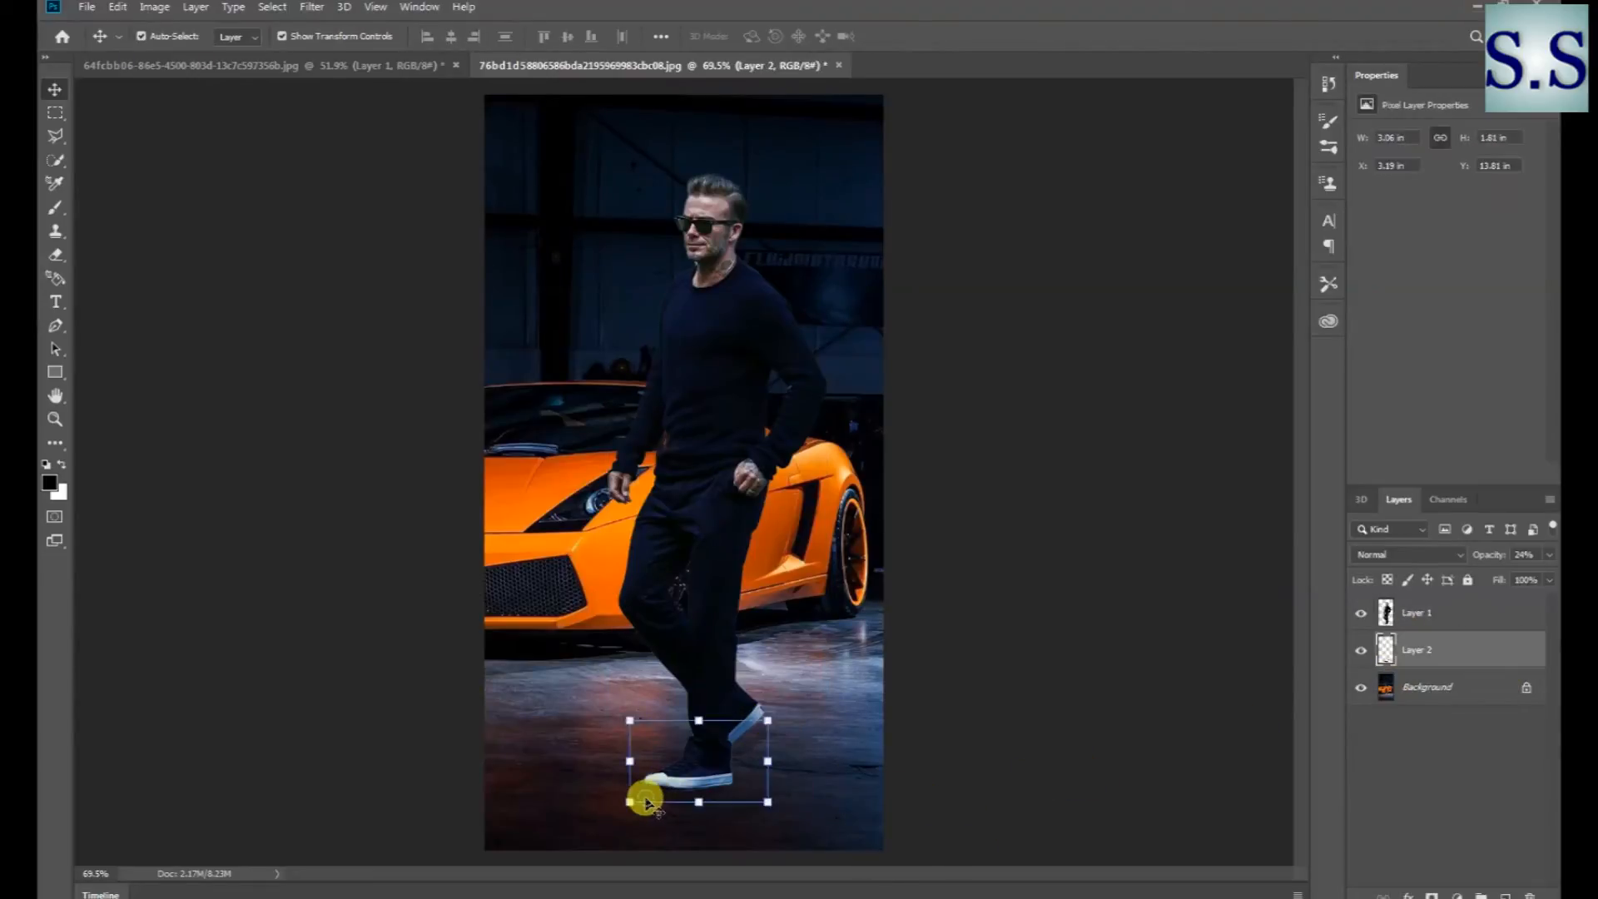
left_click_drag(646, 801, 639, 799)
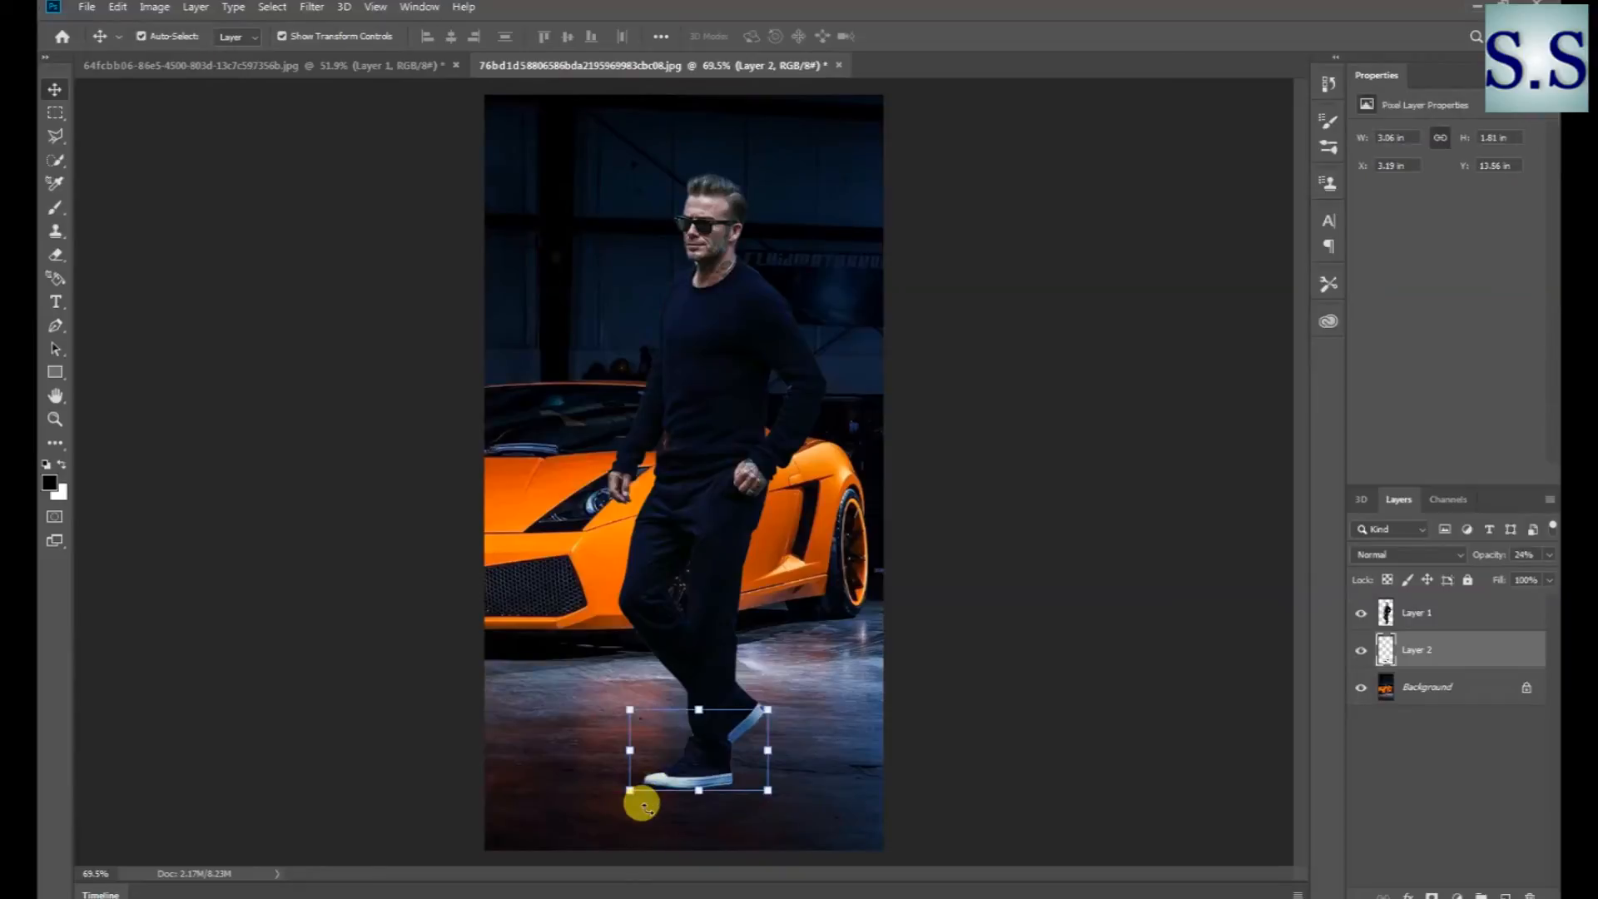
left_click(284, 495)
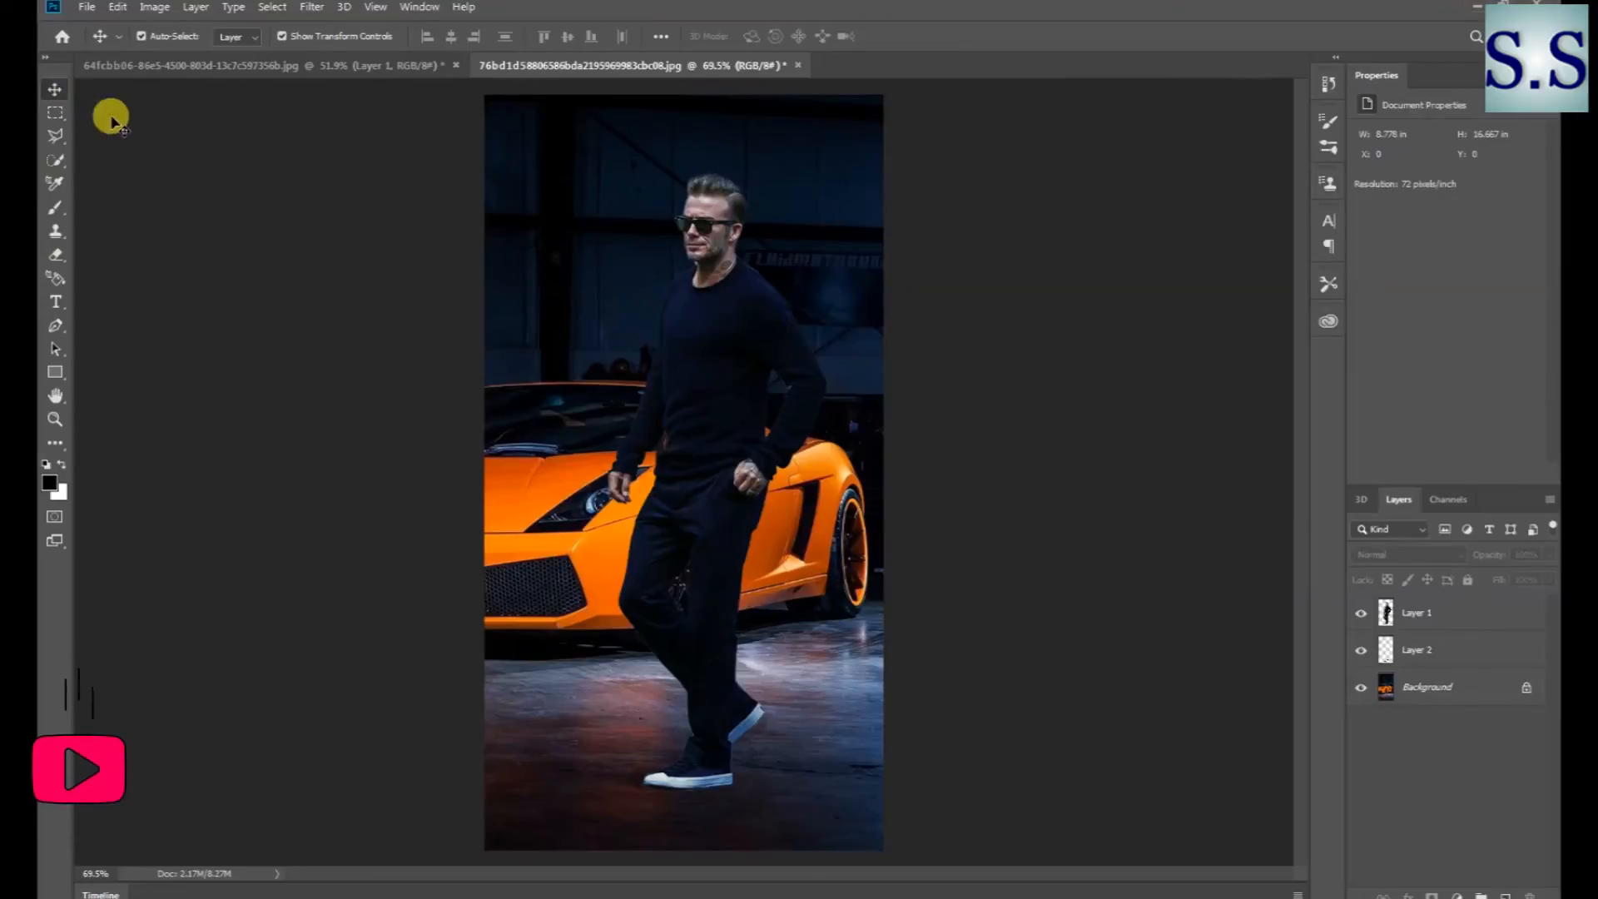
Open the text graphic 1495819526059.png and select its entire canvas
key("ctrl+o")
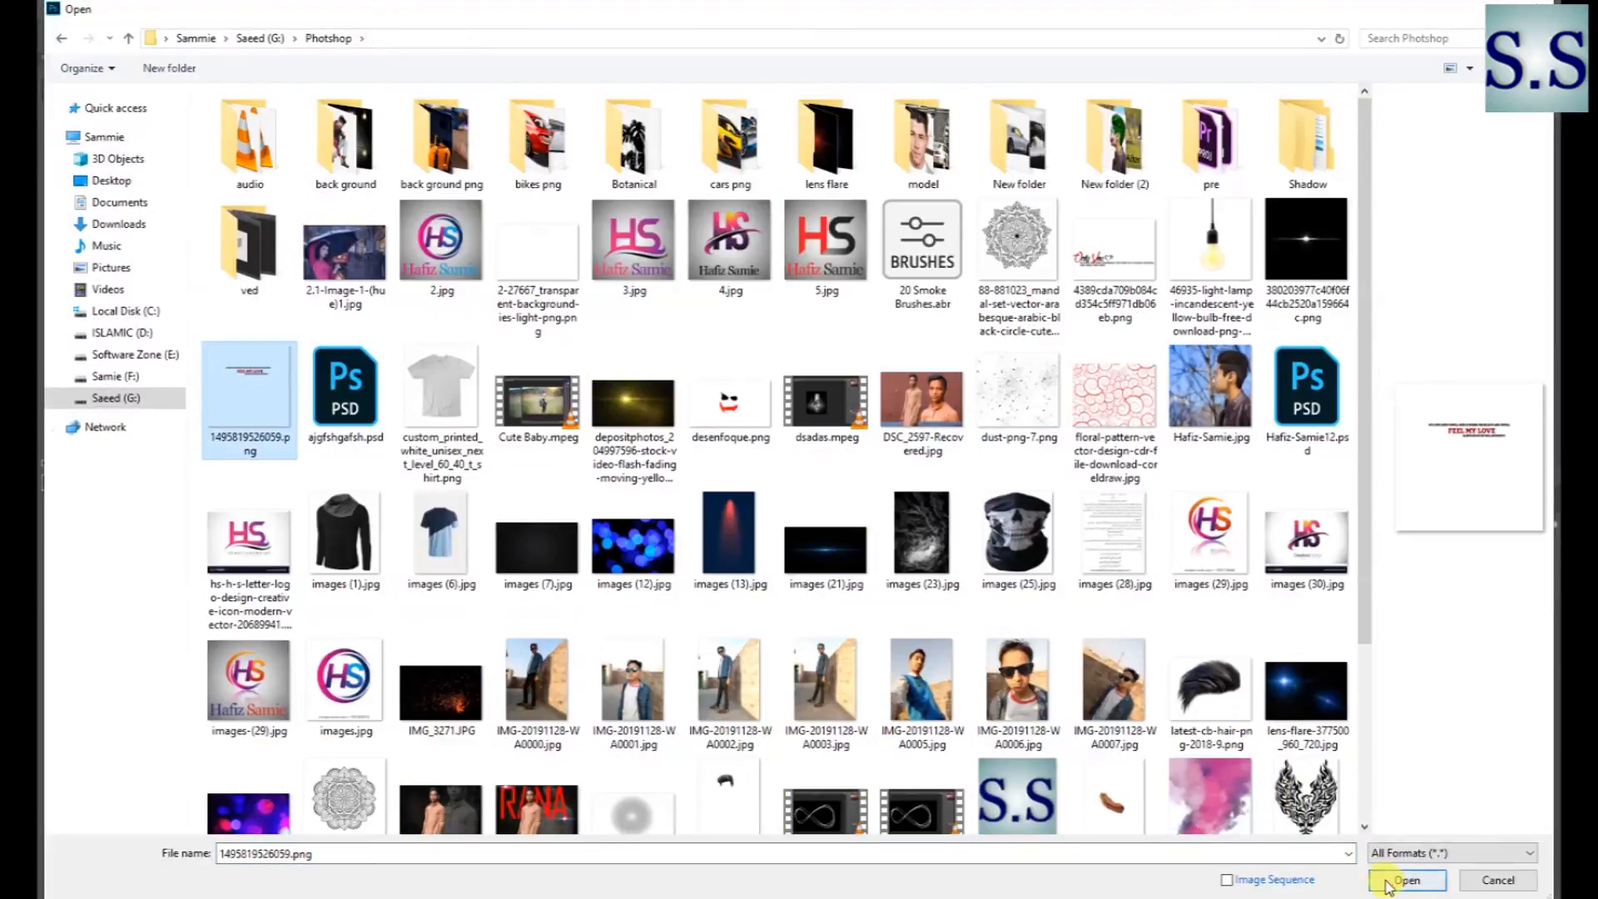
left_click(1387, 880)
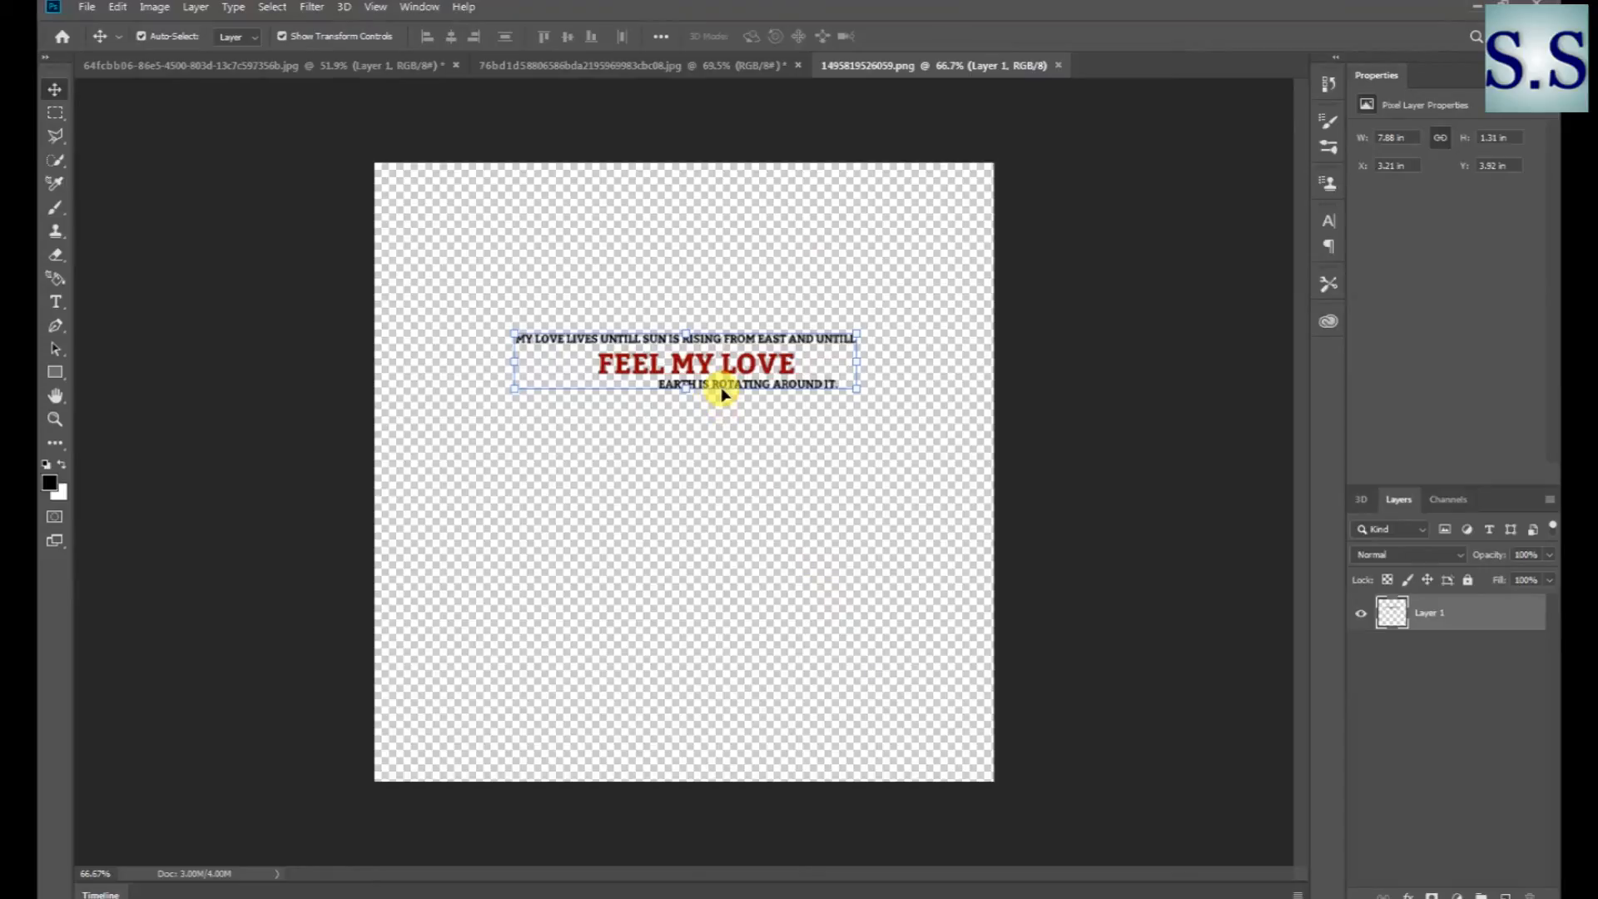
key("ctrl+a")
left_click_drag(591, 173, 653, 329)
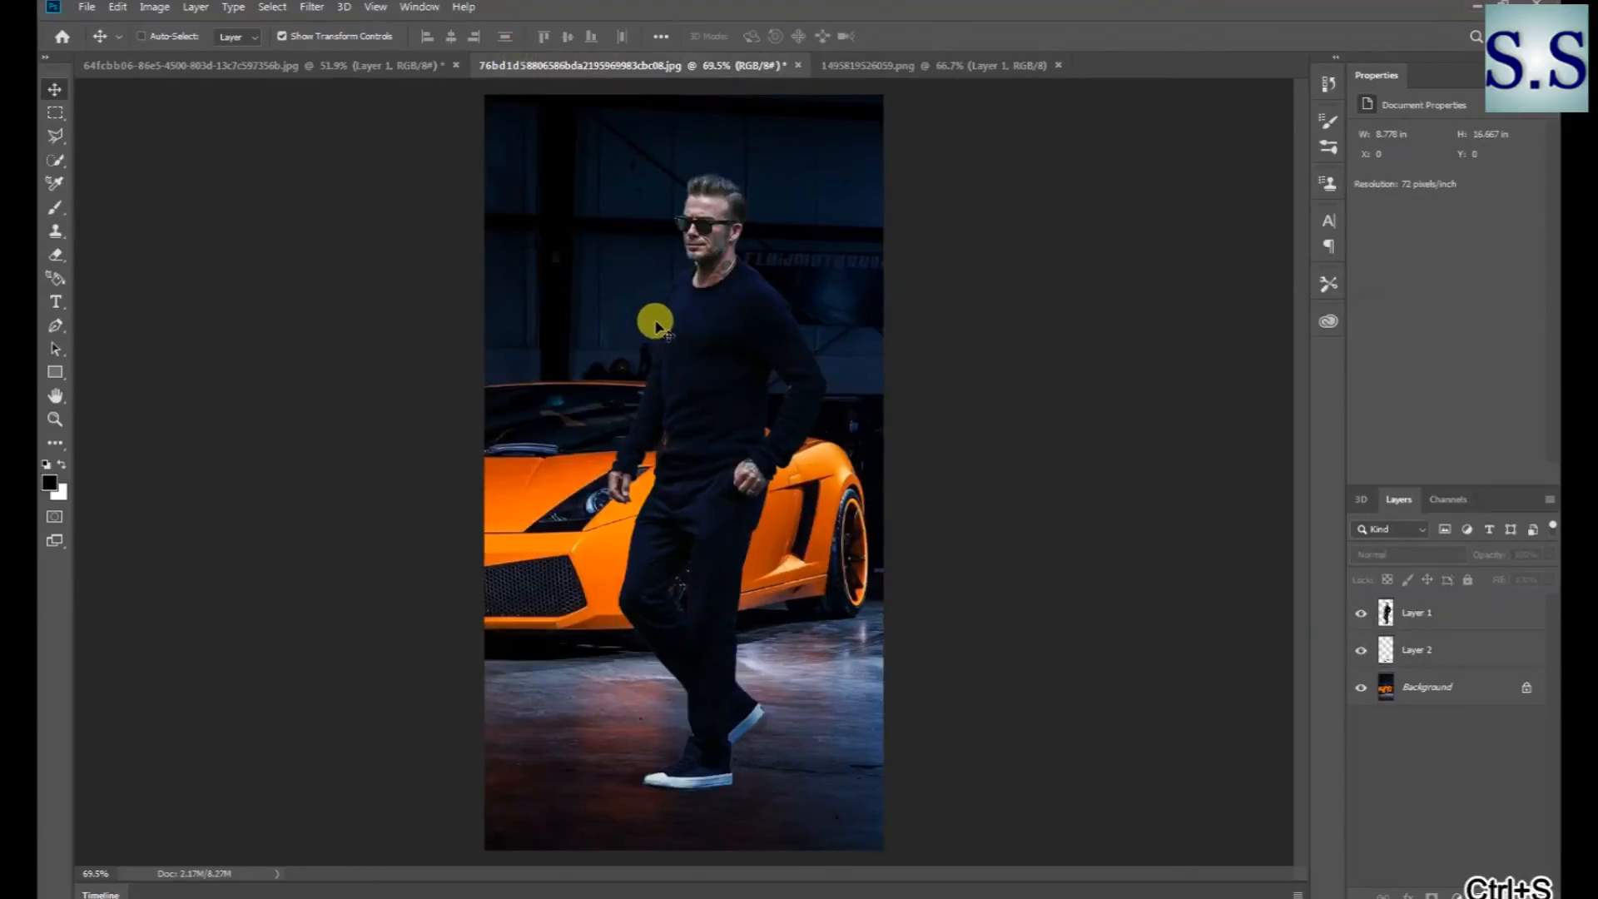
key("ctrl+v")
key("ctrl+z")
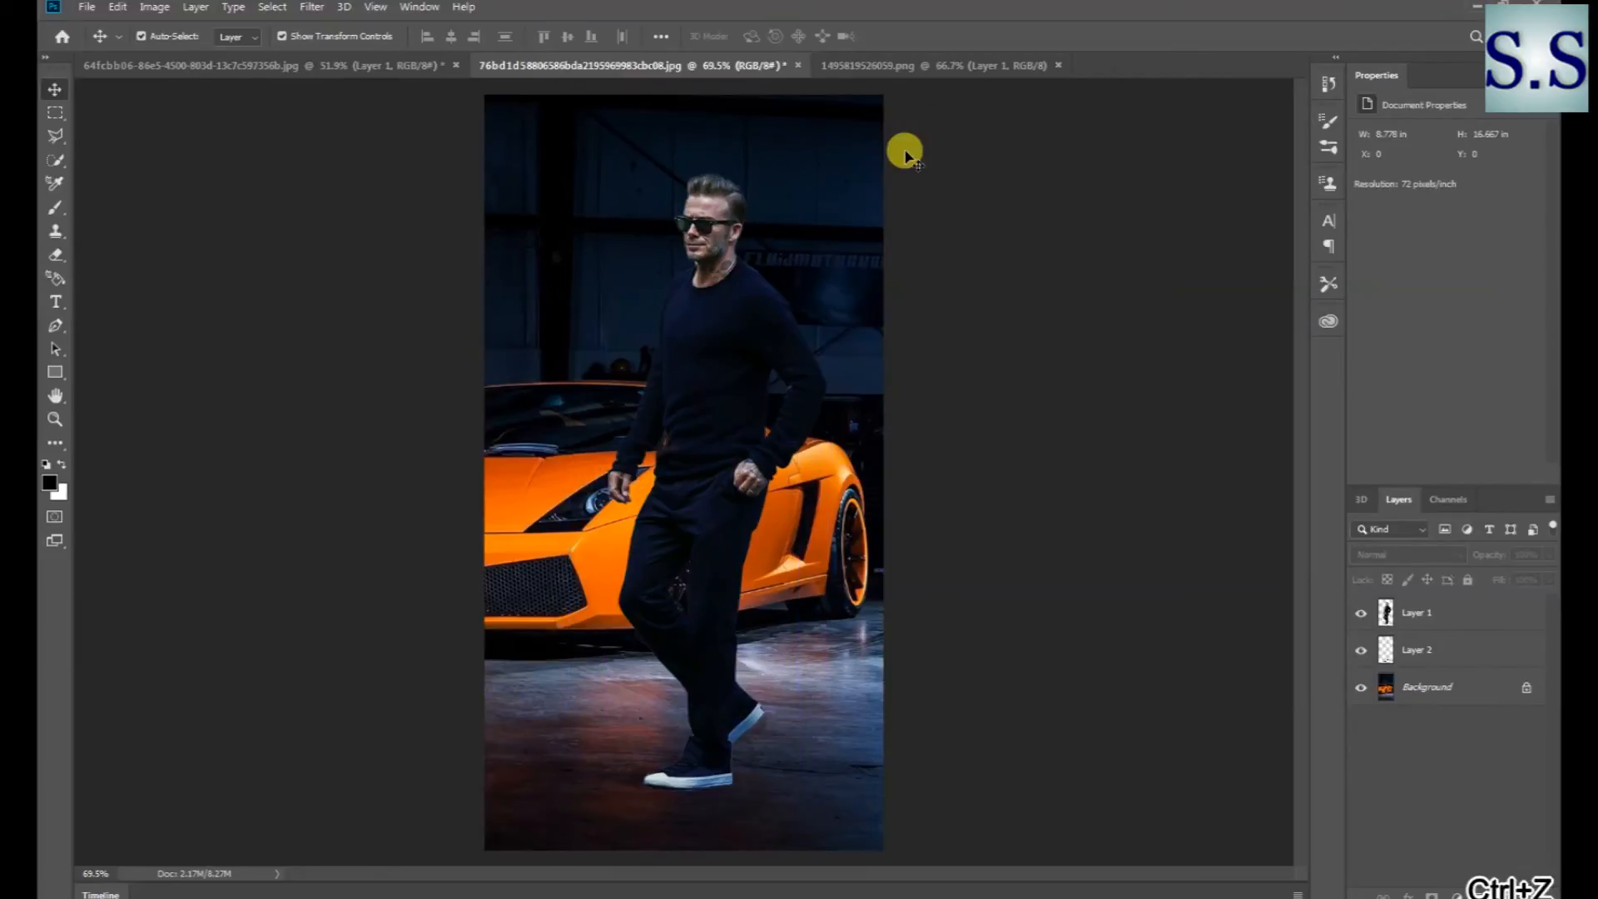
Copy the FEEL MY LOVE text graphic into the car composite and fit it above the man's head at about 103% scale
left_click(903, 65)
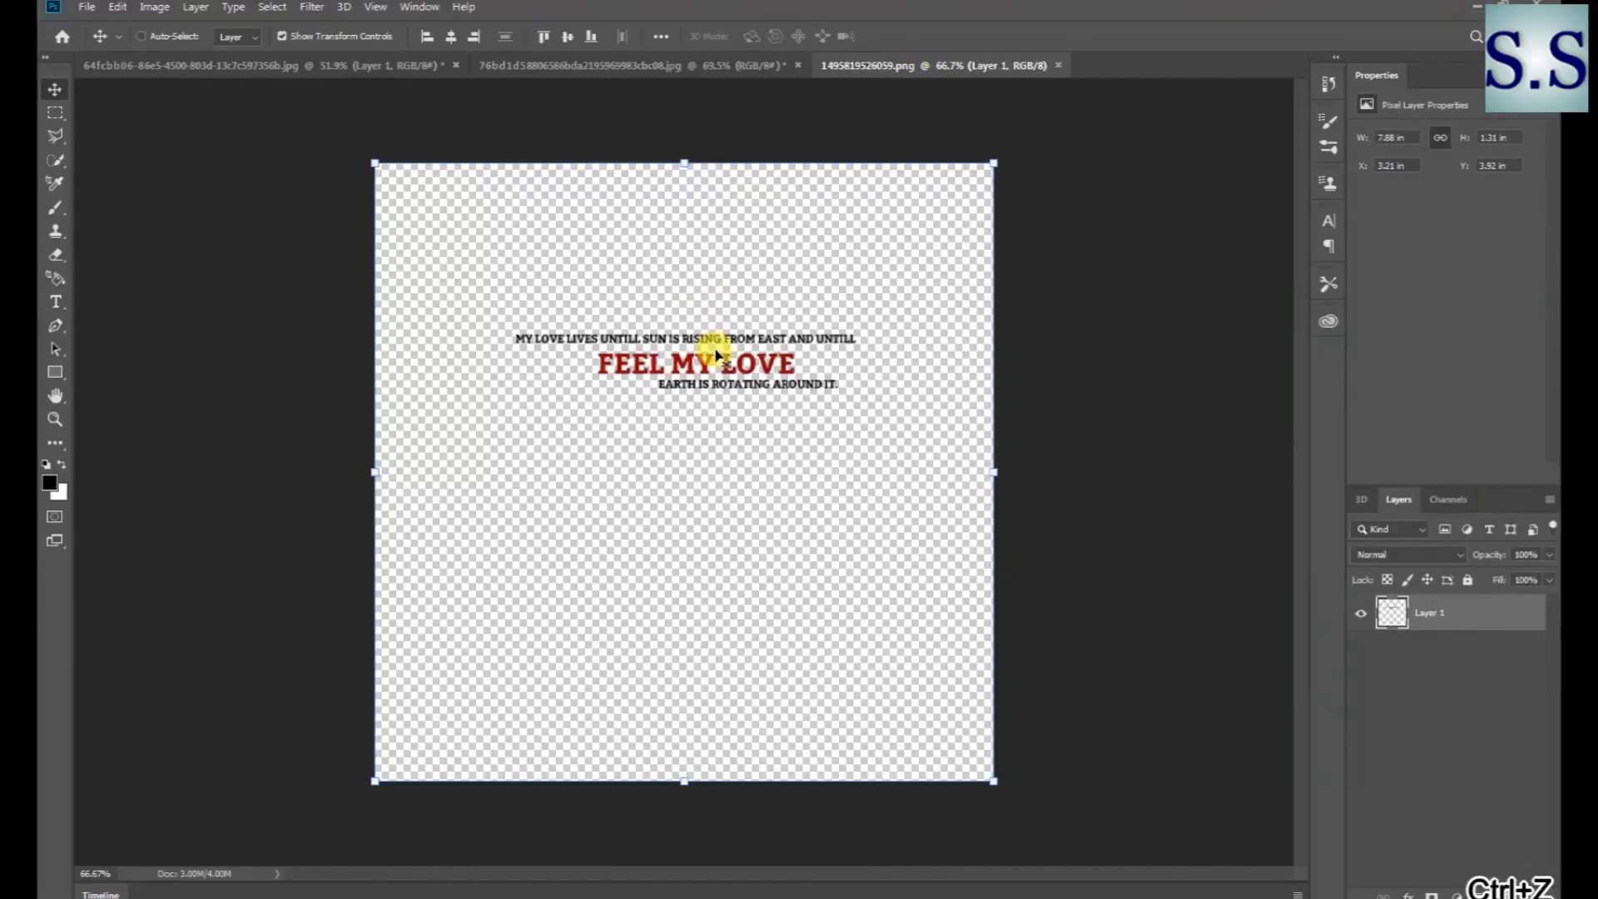
key("ctrl+c")
left_click(648, 67)
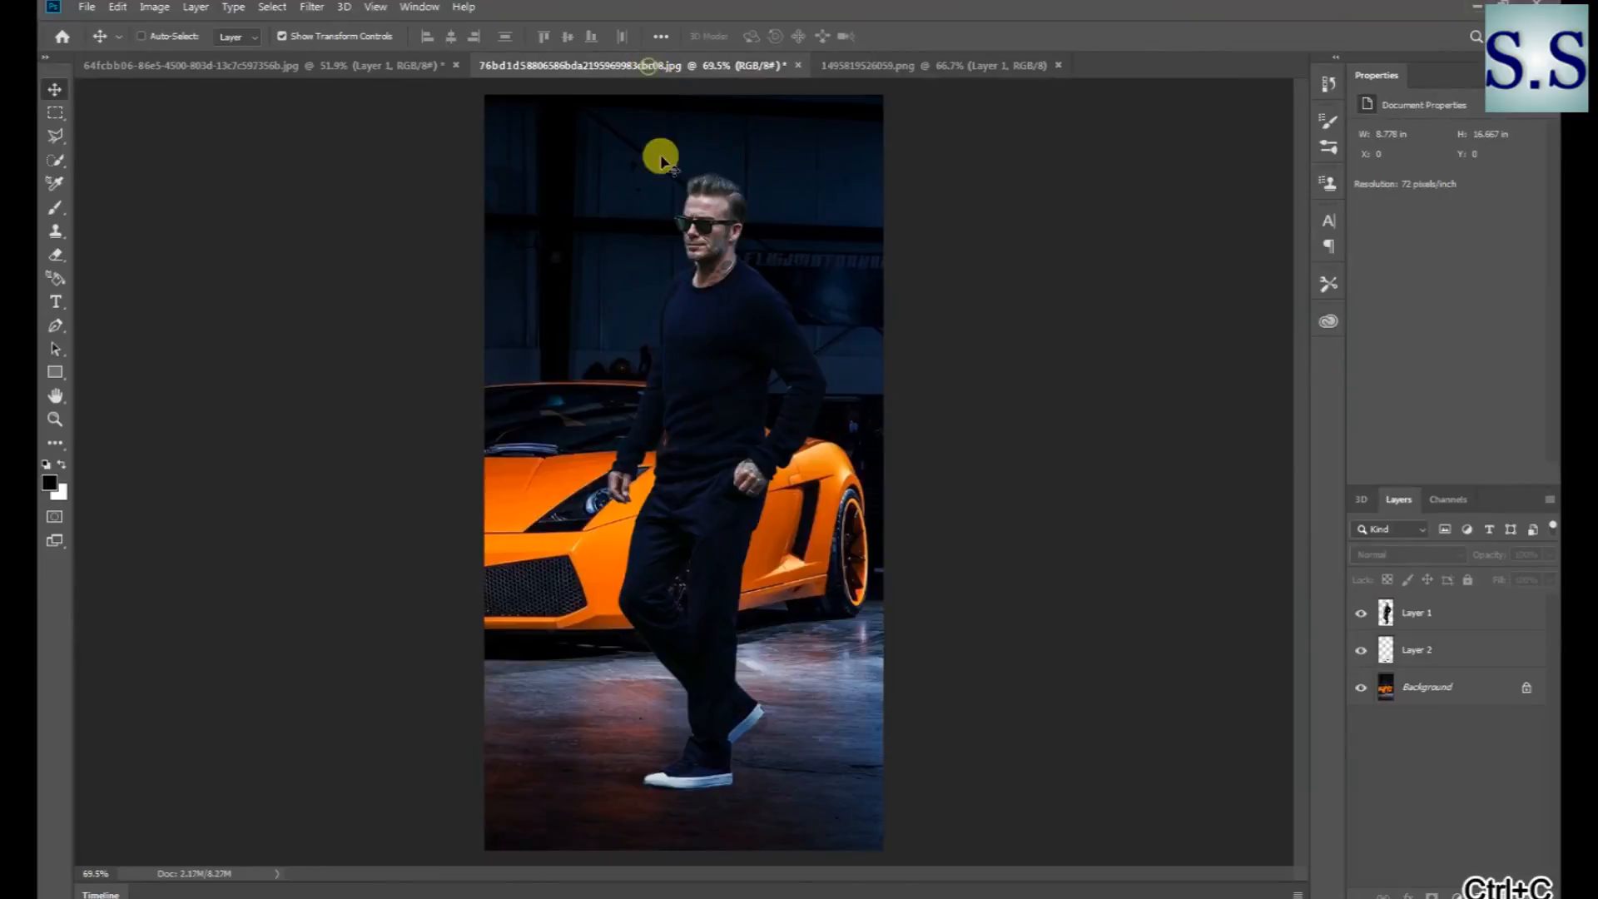
key("ctrl+v")
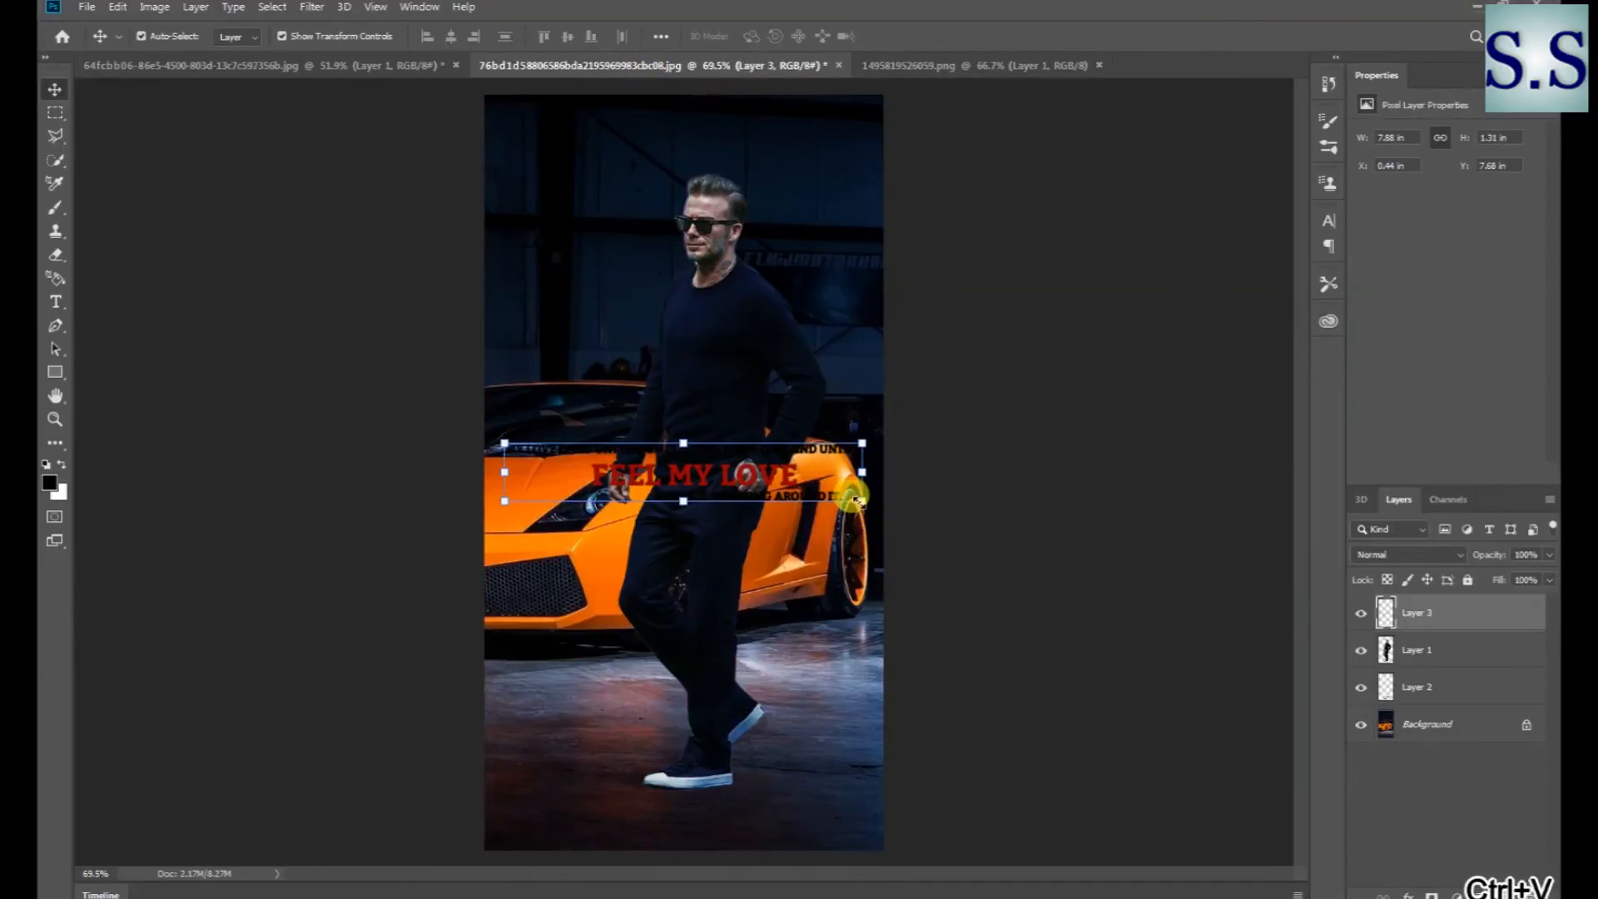
left_click_drag(862, 498, 781, 138)
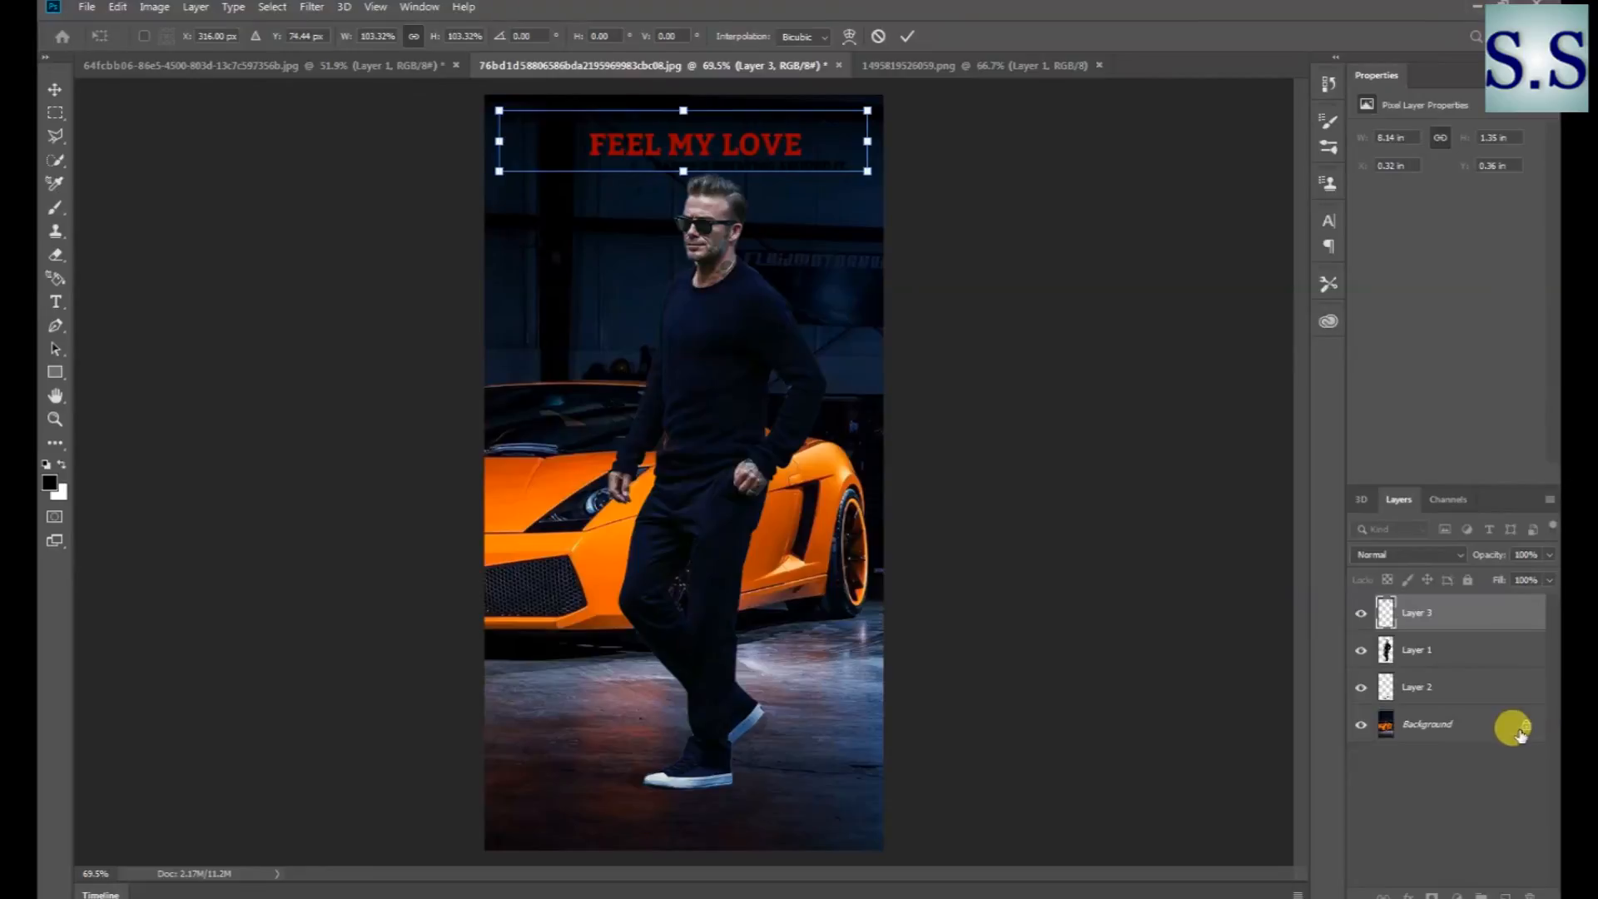
Apply a Color Overlay in muted purple-blue (#4b3fa7) to the text graphic's layer and deselect the layer
double_click(1466, 607)
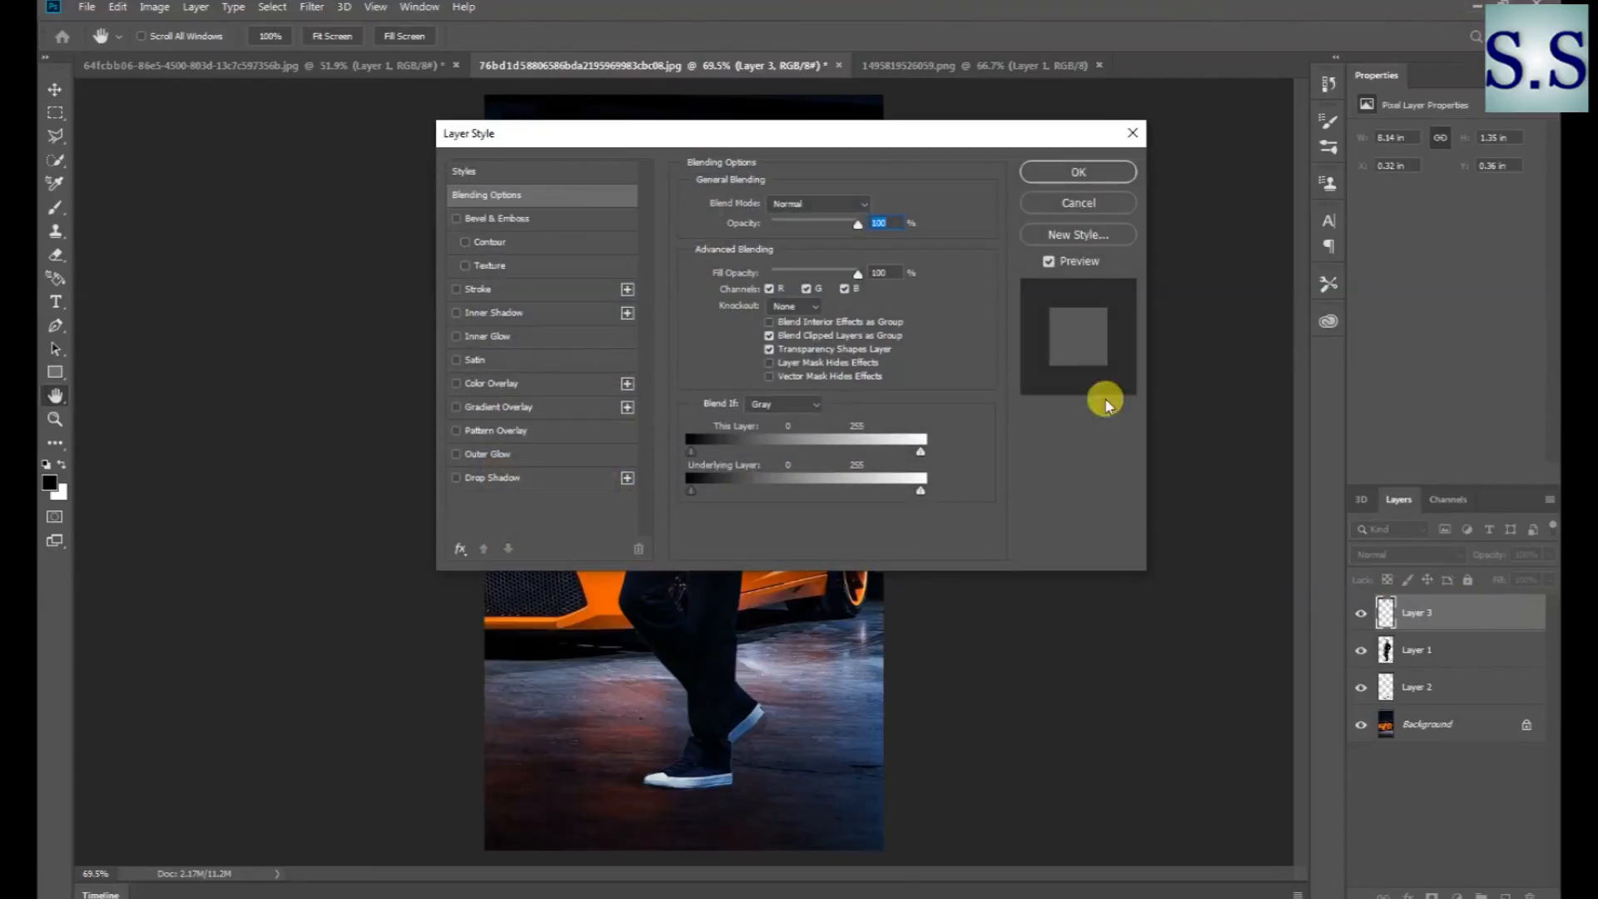
left_click(503, 383)
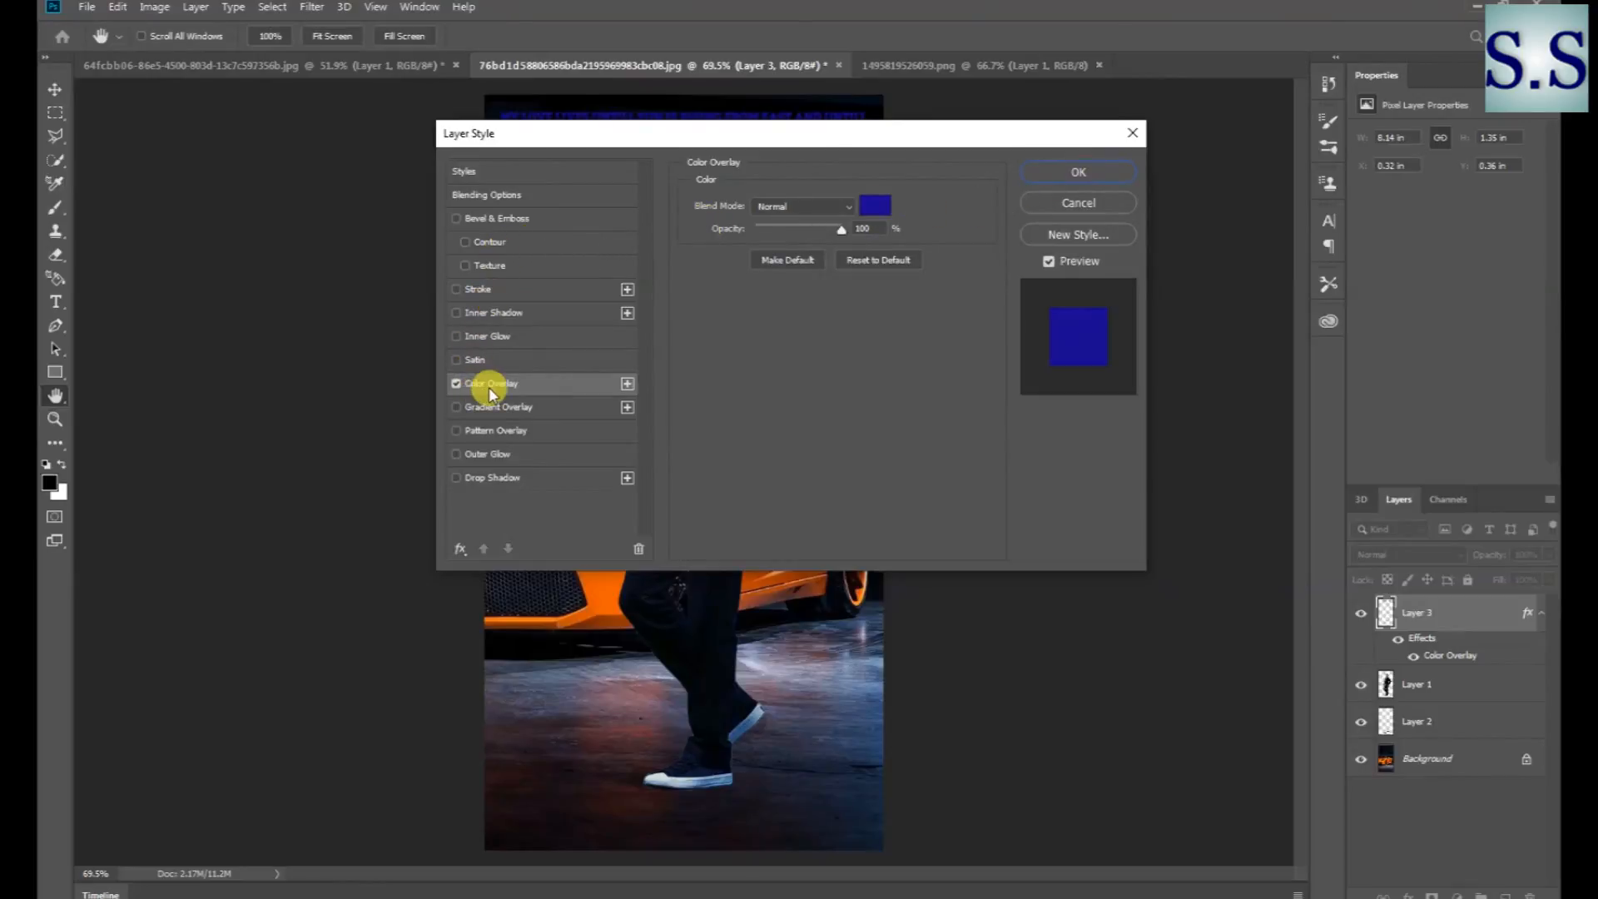
left_click(875, 206)
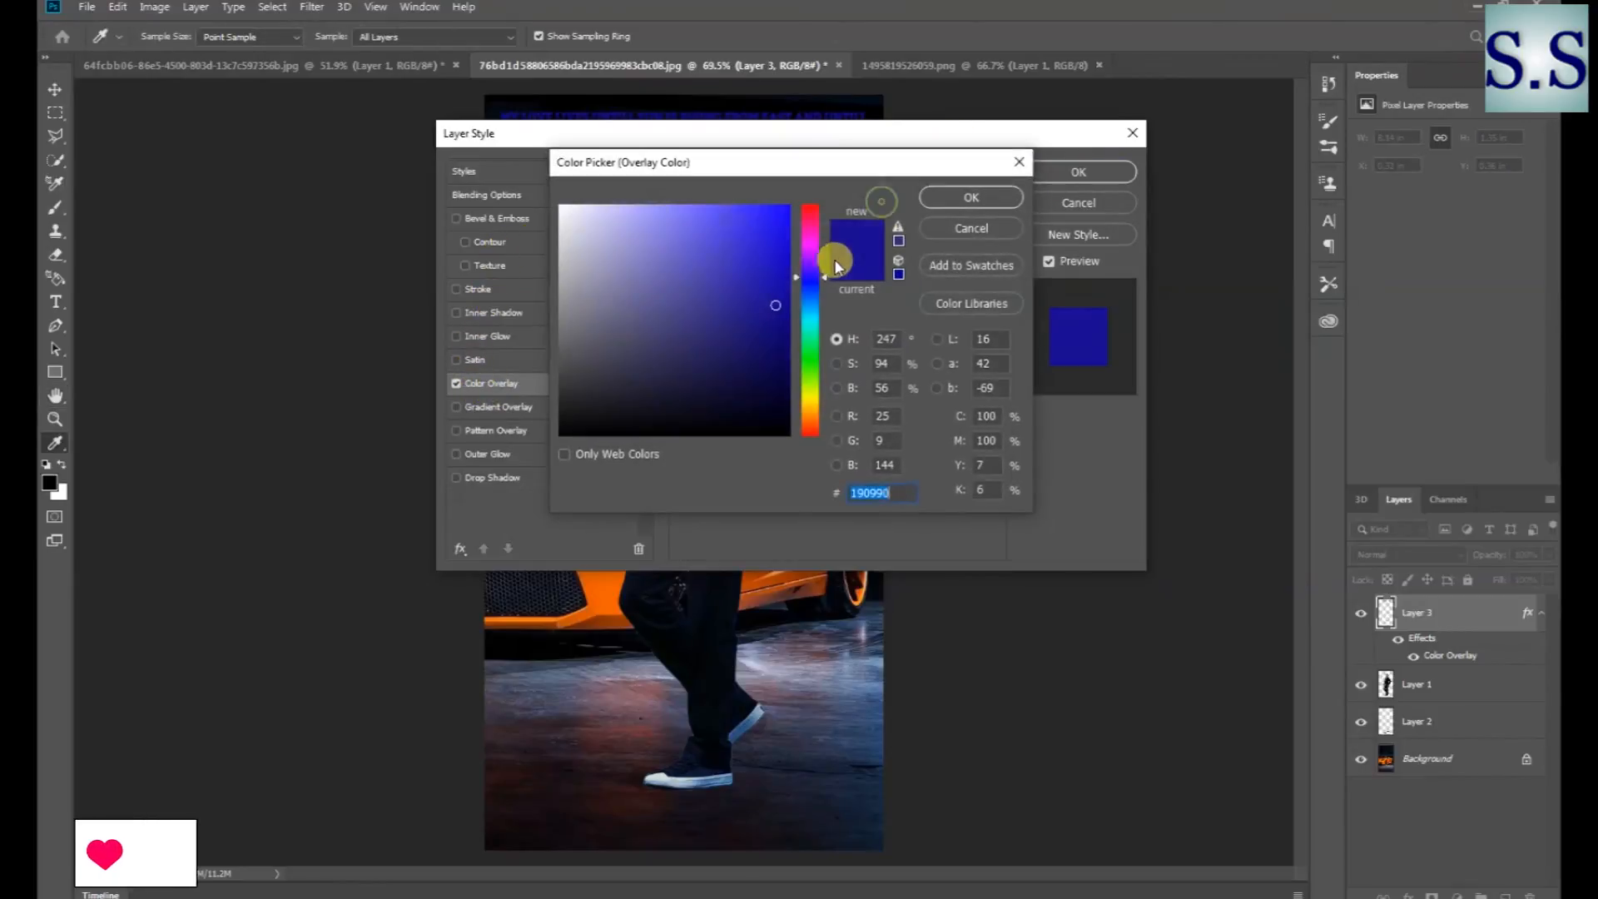
left_click_drag(774, 286, 704, 285)
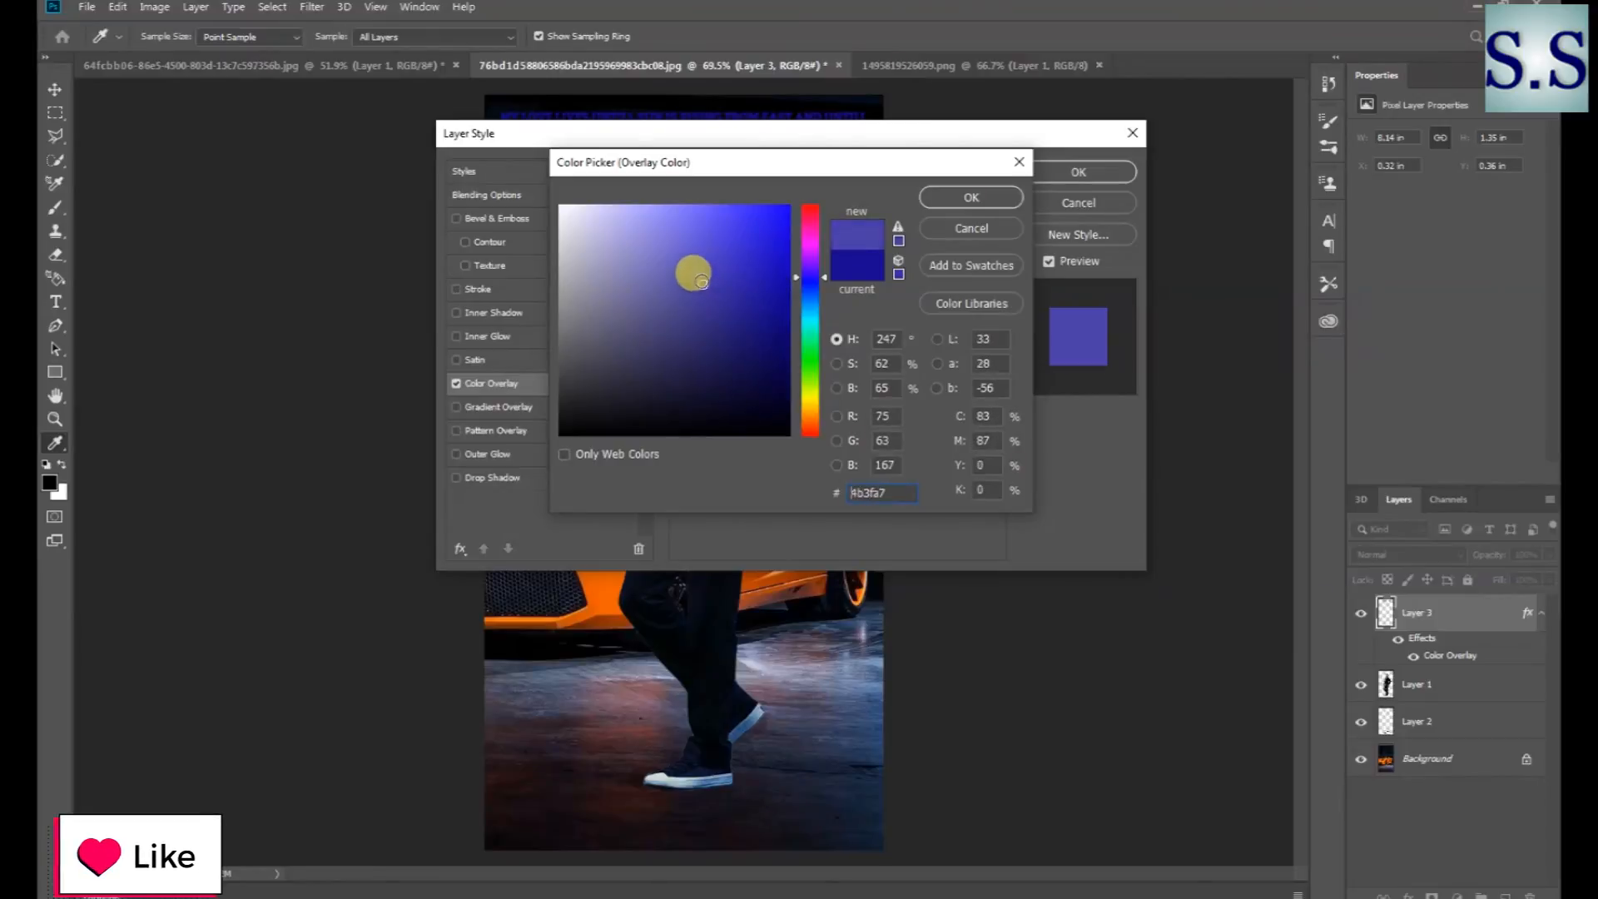
left_click(999, 193)
left_click(1084, 171)
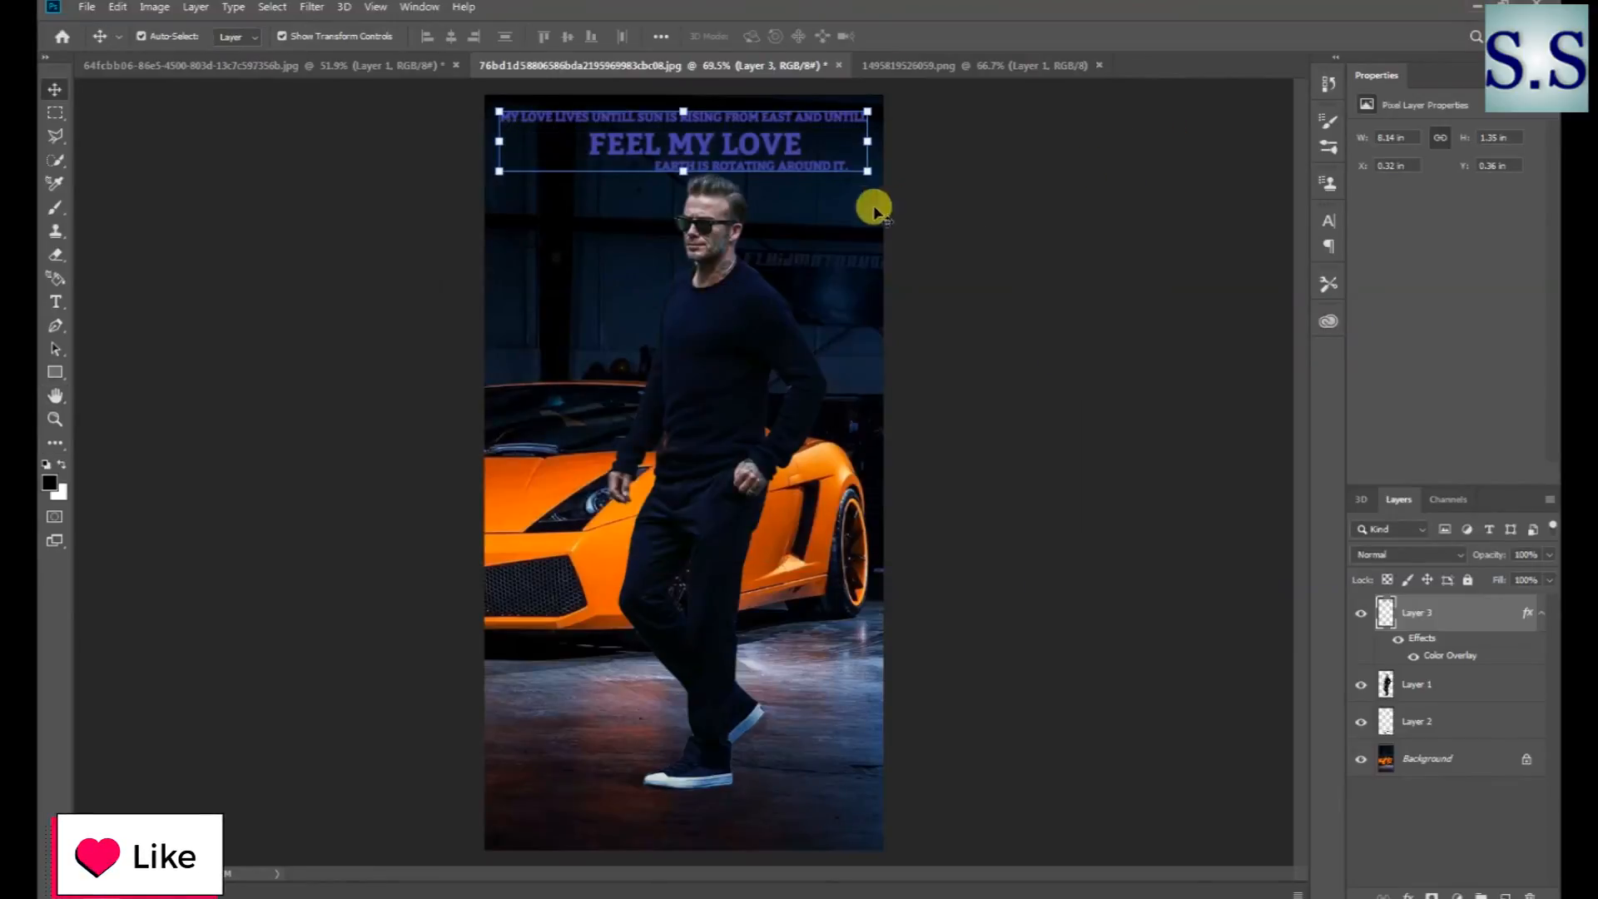
left_click_drag(819, 158, 782, 139)
left_click(1085, 146)
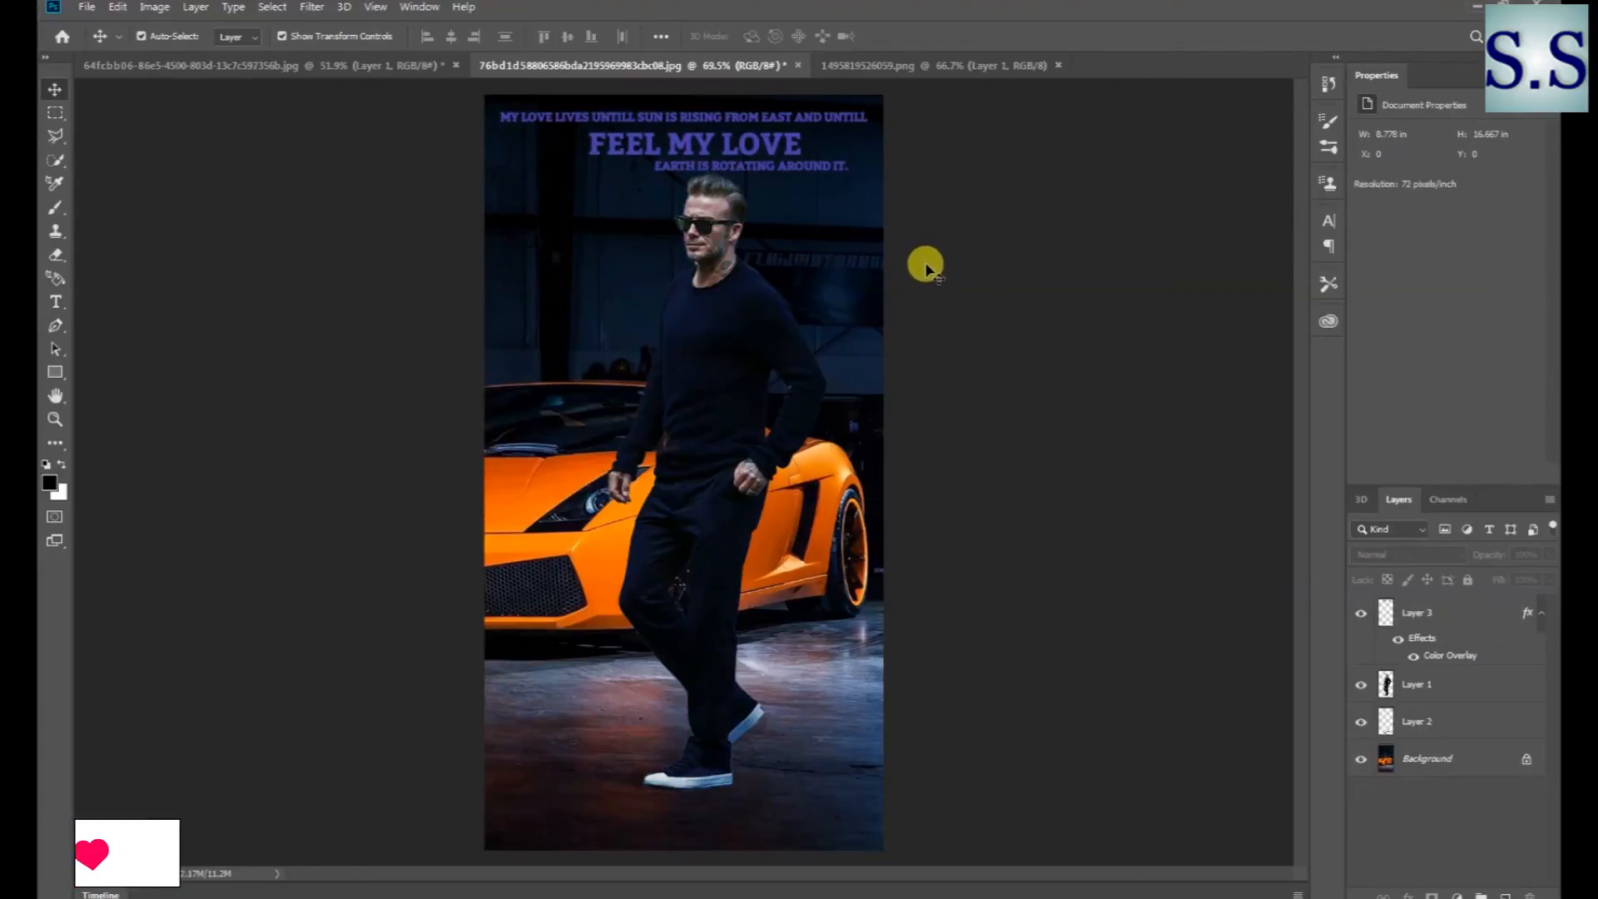